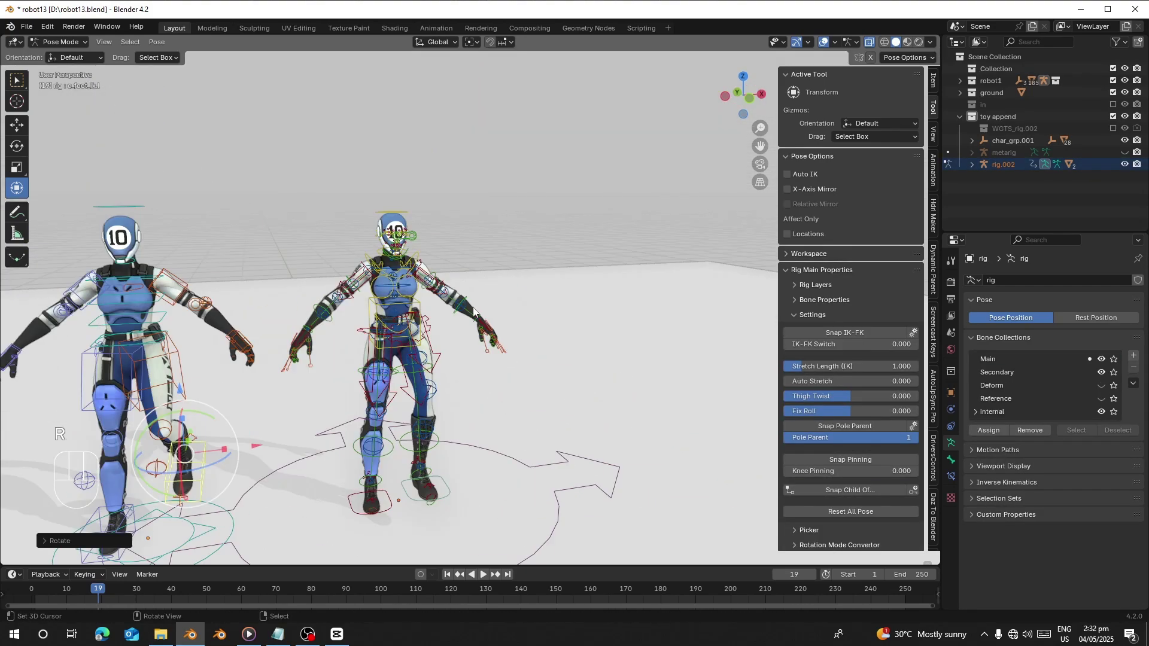
# Step: Raise and rotate the left character's left hand IK control to test an arm pose
pyautogui.click(254, 363)
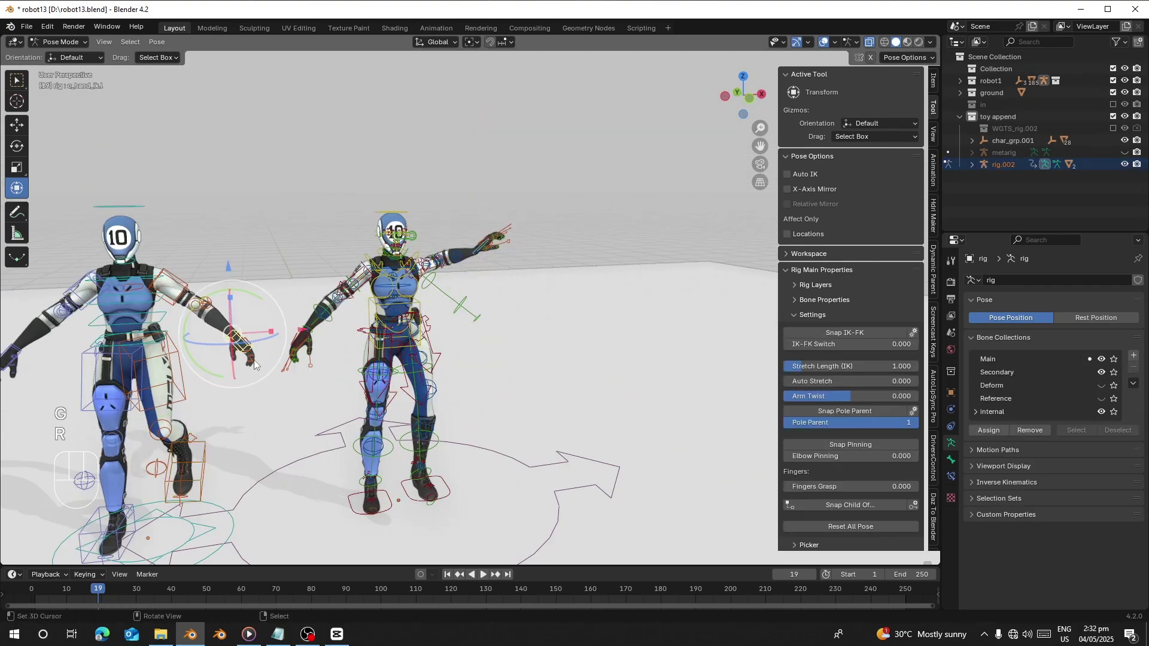
pyautogui.press('g')
pyautogui.click(281, 298)
pyautogui.press('r')
pyautogui.click(377, 256)
pyautogui.moveTo(377, 281); pyautogui.dragTo(347, 281, button='middle')
pyautogui.keyDown('shift'); pyautogui.moveTo(347, 281); pyautogui.dragTo(479, 186, button='middle'); pyautogui.keyUp('shift')
pyautogui.scroll(2, 526, 353)
pyautogui.keyDown('shift'); pyautogui.moveTo(535, 356); pyautogui.dragTo(475, 387, button='middle'); pyautogui.keyUp('shift')
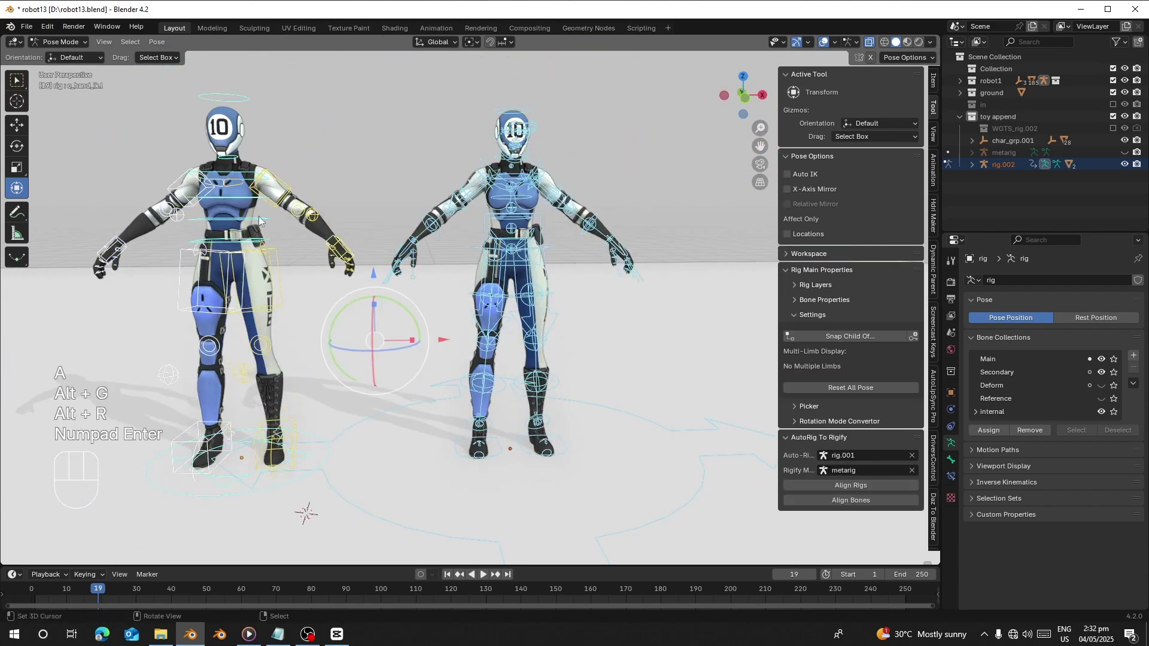
# Step: Try rotating the torso and hip controls of both characters to compare their rigs
pyautogui.press('r')
pyautogui.press('r')
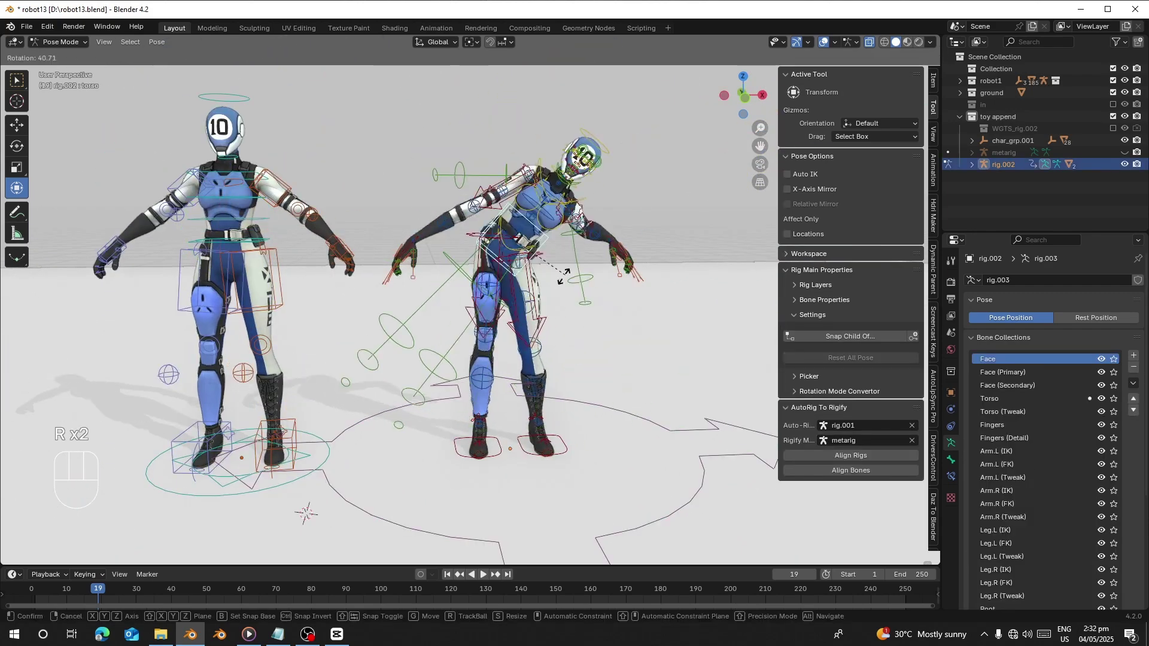
pyautogui.rightClick(563, 276)
pyautogui.click(531, 244)
pyautogui.press('r')
pyautogui.rightClick(551, 278)
pyautogui.click(270, 242)
pyautogui.press('r')
pyautogui.click(267, 248)
pyautogui.press('r')
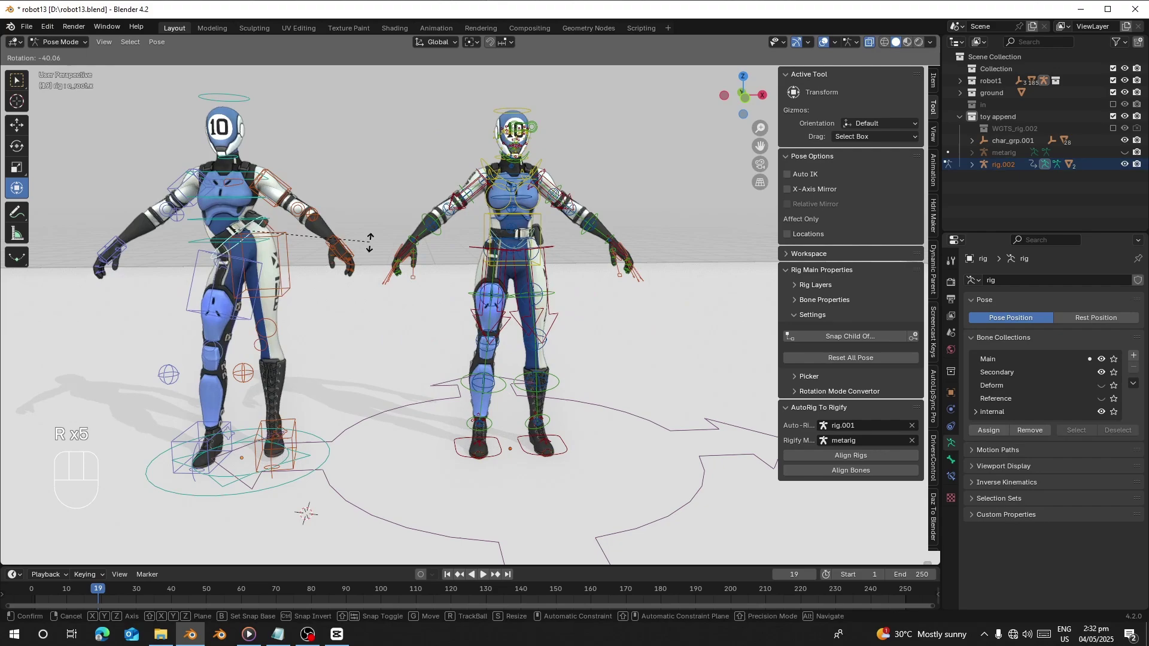
pyautogui.rightClick(377, 242)
# Step: Try rotating the right character's waist control and moving its left foot control
pyautogui.click(535, 244)
pyautogui.press('r')
pyautogui.rightClick(568, 281)
pyautogui.click(559, 446)
pyautogui.press('g')
pyautogui.rightClick(622, 407)
pyautogui.moveTo(721, 354); pyautogui.dragTo(335, 279, button='middle')
pyautogui.click(392, 339)
pyautogui.press('s')
pyautogui.rightClick(413, 371)
pyautogui.press('s')
pyautogui.press('s')
pyautogui.press('s')
pyautogui.rightClick(344, 413)
# Step: Try a trackball rotation of the right character's head control
pyautogui.scroll(-3, 345, 413)
pyautogui.click(551, 220)
pyautogui.moveTo(548, 294); pyautogui.dragTo(564, 236)
pyautogui.moveTo(564, 236); pyautogui.dragTo(649, 240, button='middle')
pyautogui.press('r')
pyautogui.press('r')
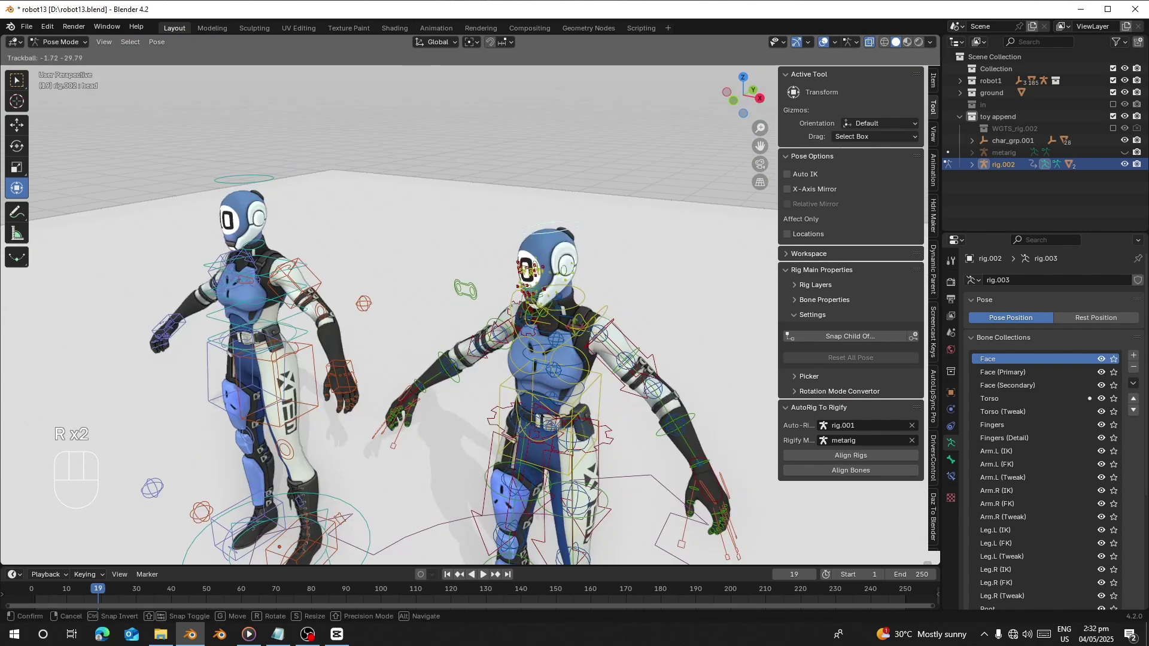
pyautogui.rightClick(635, 299)
# Step: Test rotating the left character's head control and turn its neck control slightly
pyautogui.click(270, 180)
pyautogui.press('r')
pyautogui.press('r')
pyautogui.rightClick(371, 263)
pyautogui.click(262, 245)
pyautogui.moveTo(270, 261); pyautogui.dragTo(286, 296)
pyautogui.moveTo(286, 298); pyautogui.dragTo(319, 280, button='middle')
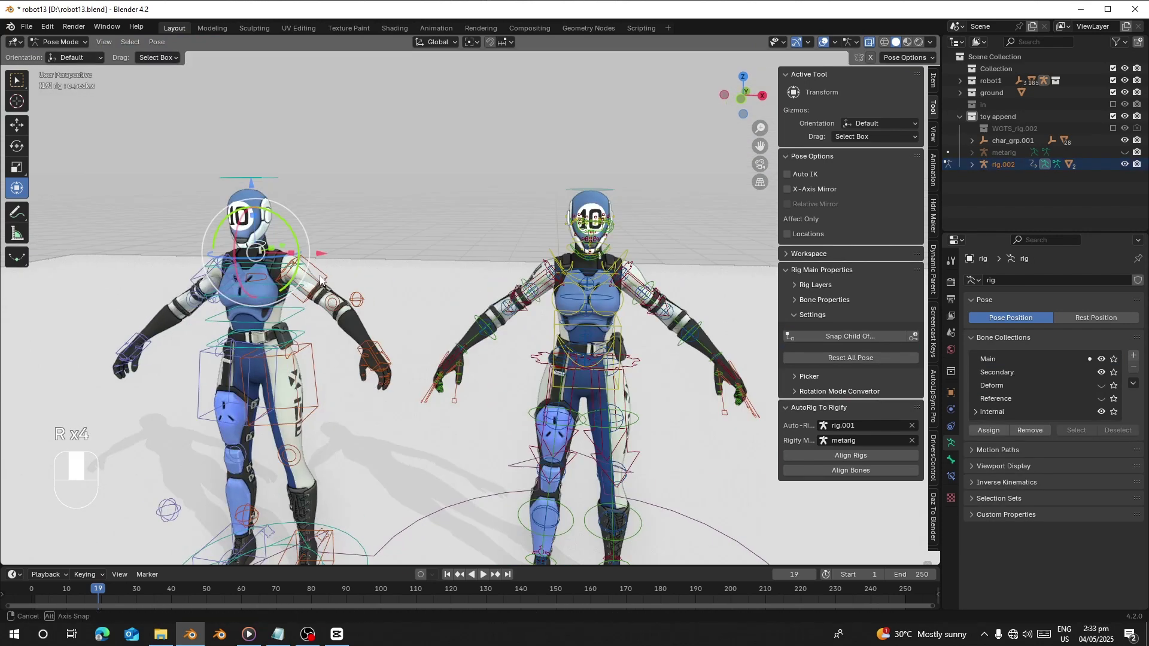
# Step: Raise and rotate the left character's left hand control and start moving its right hand control
pyautogui.click(375, 354)
pyautogui.moveTo(383, 353); pyautogui.dragTo(406, 341, button='middle')
pyautogui.press('g')
pyautogui.click(419, 180)
pyautogui.press('r')
pyautogui.click(485, 133)
pyautogui.click(117, 371)
pyautogui.press('g')
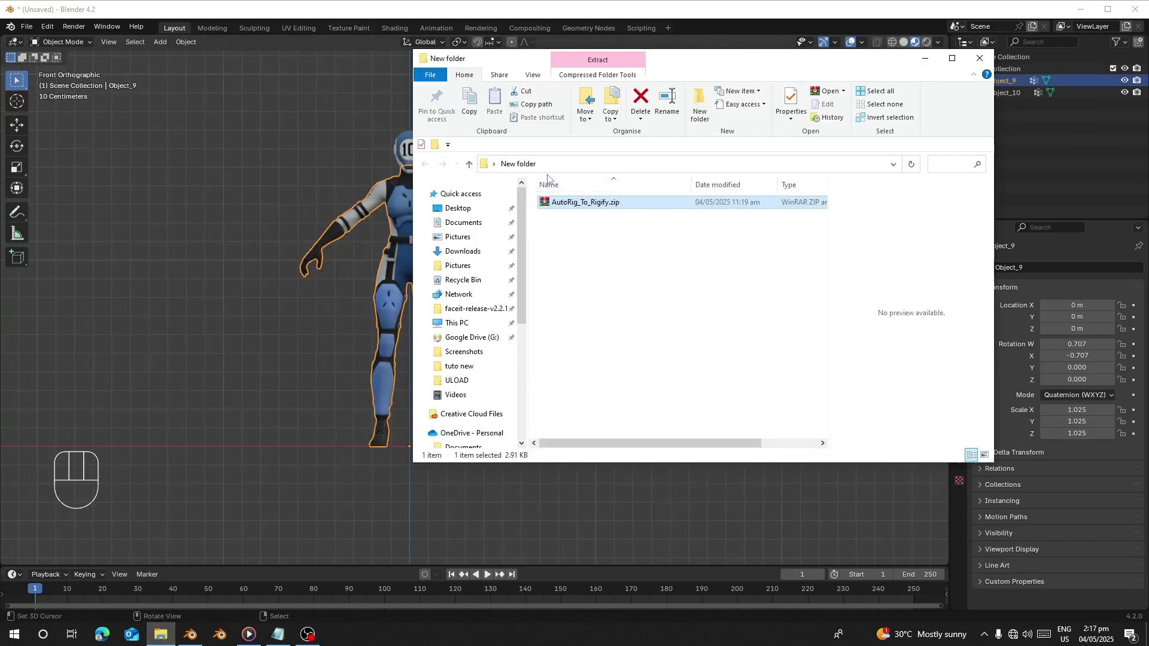
# Step: Open Blender's preferences for installing the AutoRig_To_Rigify.zip add-on
pyautogui.click(47, 26)
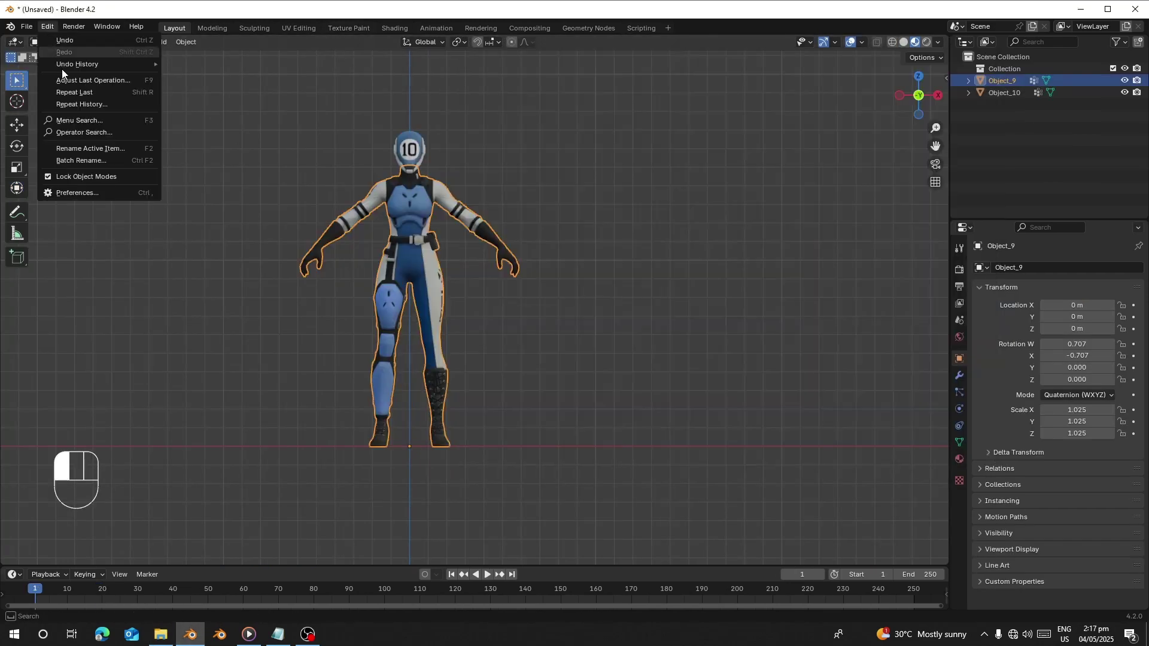
pyautogui.click(105, 195)
pyautogui.click(381, 31)
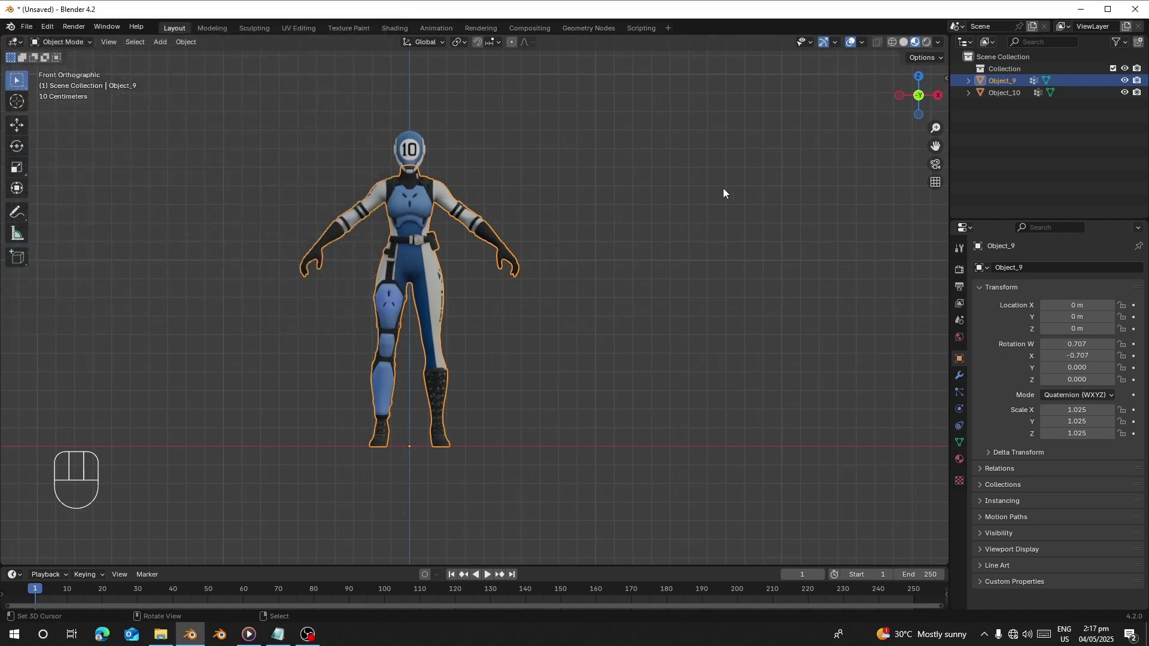
# Step: Display the AutoRig To Rigify add-on's settings beside the unrigged character
pyautogui.click(946, 78)
pyautogui.click(944, 109)
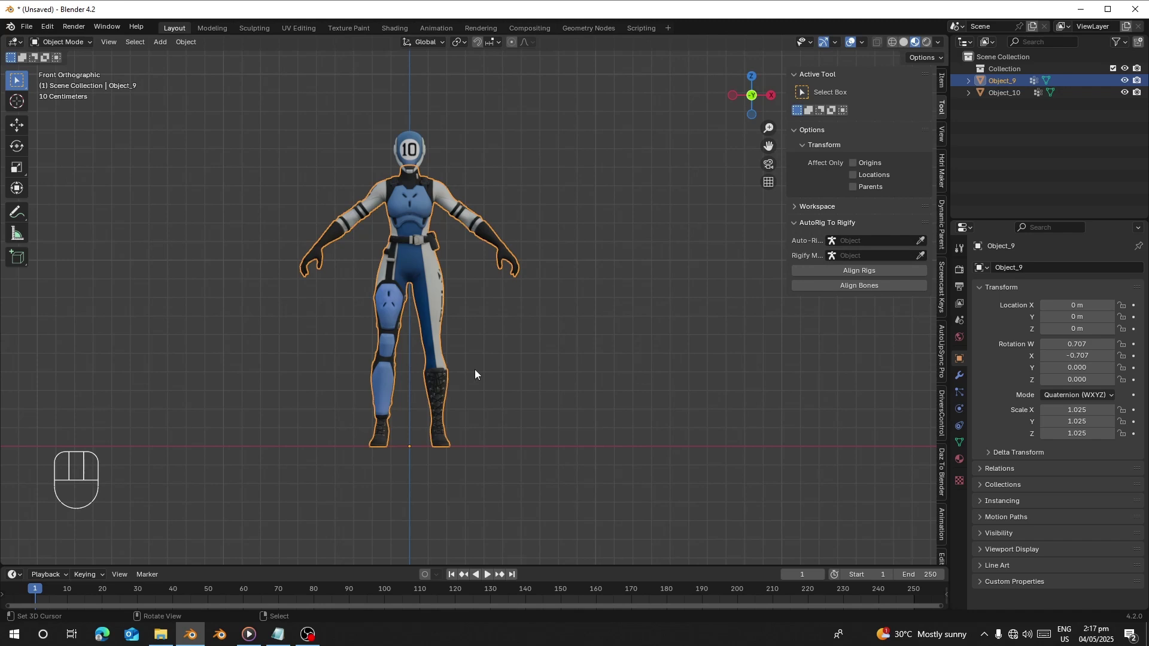
pyautogui.scroll(3, 419, 383)
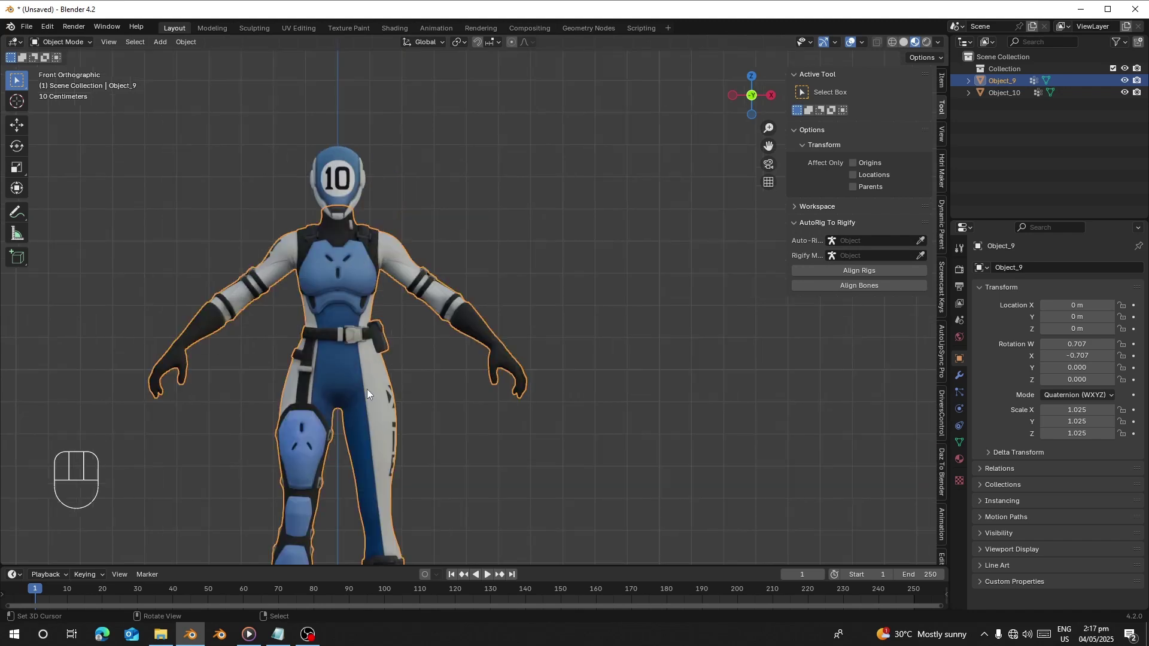
pyautogui.scroll(-2, 367, 394)
pyautogui.keyDown('shift'); pyautogui.moveTo(366, 394); pyautogui.dragTo(425, 217, button='middle'); pyautogui.keyUp('shift')
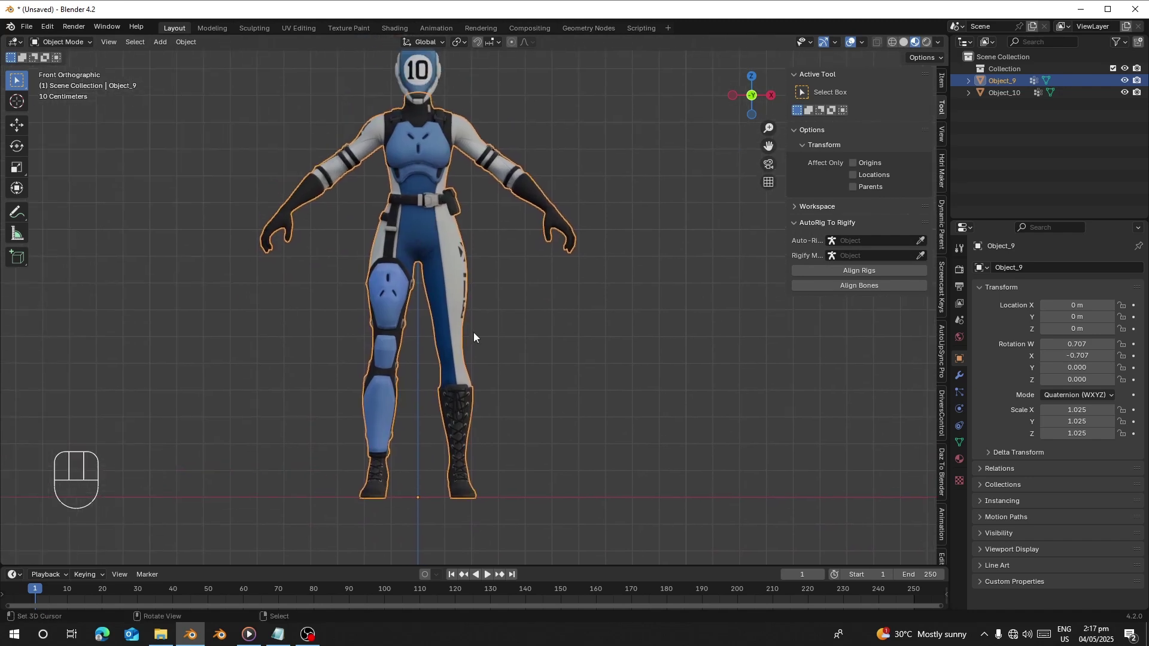
# Step: Select both character meshes and load them into Auto-Rig Pro: Smart as a Full Body rig
pyautogui.scroll(-3, 943, 554)
pyautogui.click(943, 551)
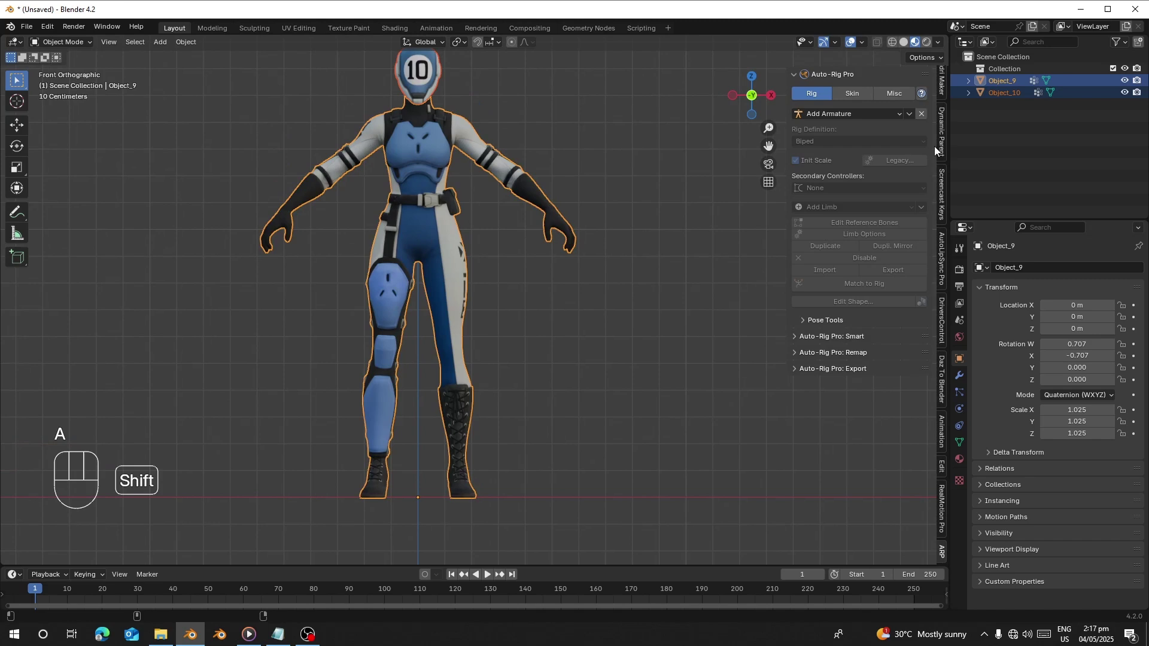
pyautogui.keyDown('shift'); pyautogui.moveTo(463, 195); pyautogui.dragTo(493, 226, button='middle'); pyautogui.keyUp('shift')
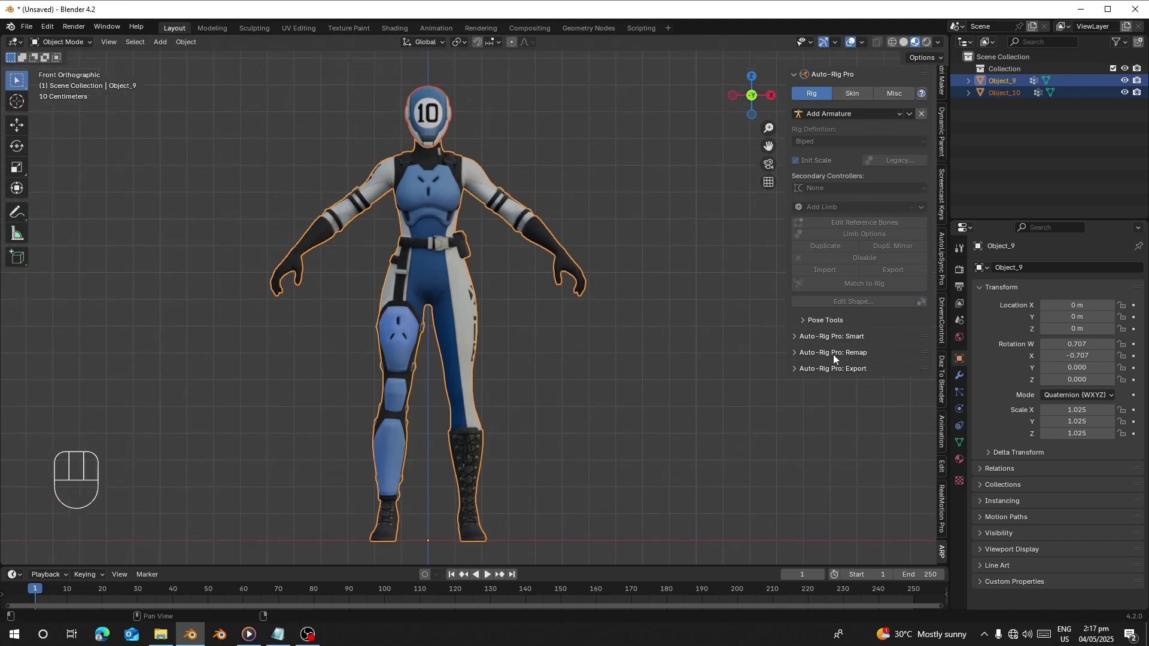
pyautogui.click(841, 339)
pyautogui.click(844, 373)
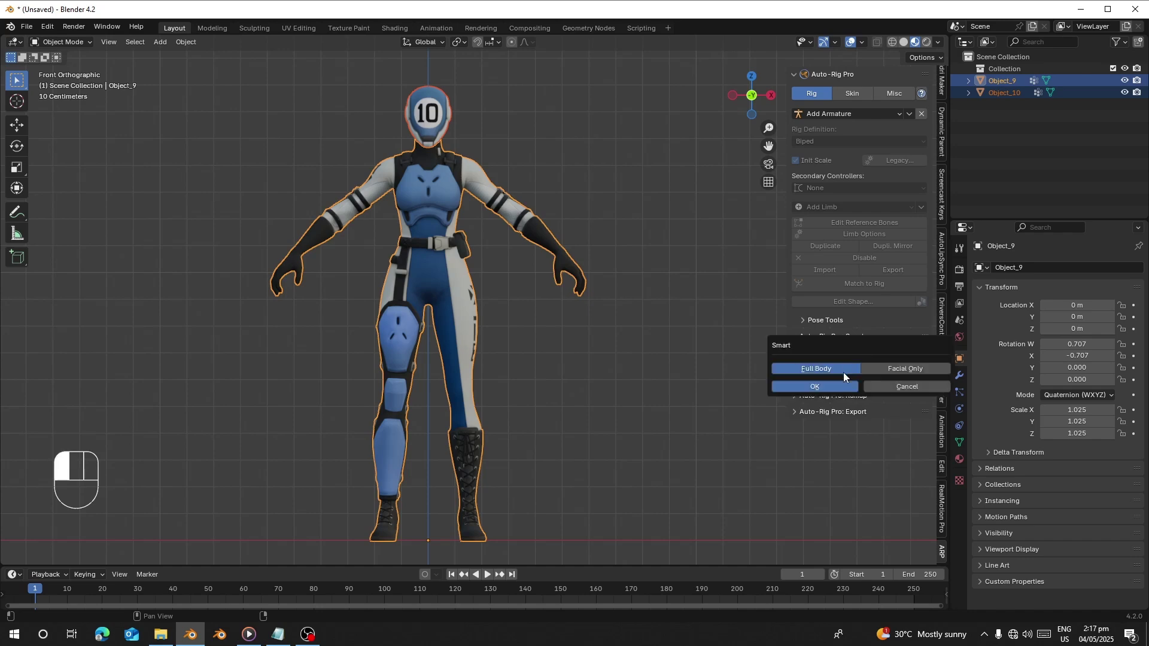
pyautogui.click(833, 388)
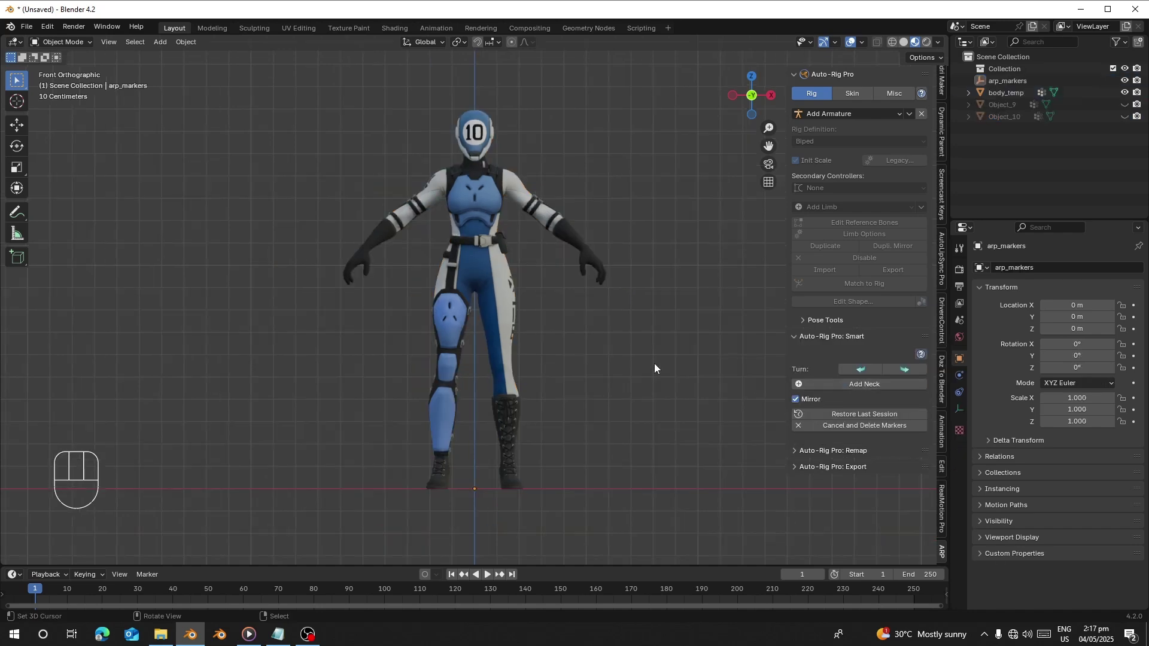
# Step: Place the neck, chin and mirrored shoulder markers on the character's body
pyautogui.scroll(2, 488, 159)
pyautogui.keyDown('shift'); pyautogui.moveTo(488, 159); pyautogui.dragTo(511, 276, button='middle'); pyautogui.keyUp('shift')
pyautogui.scroll(2, 511, 276)
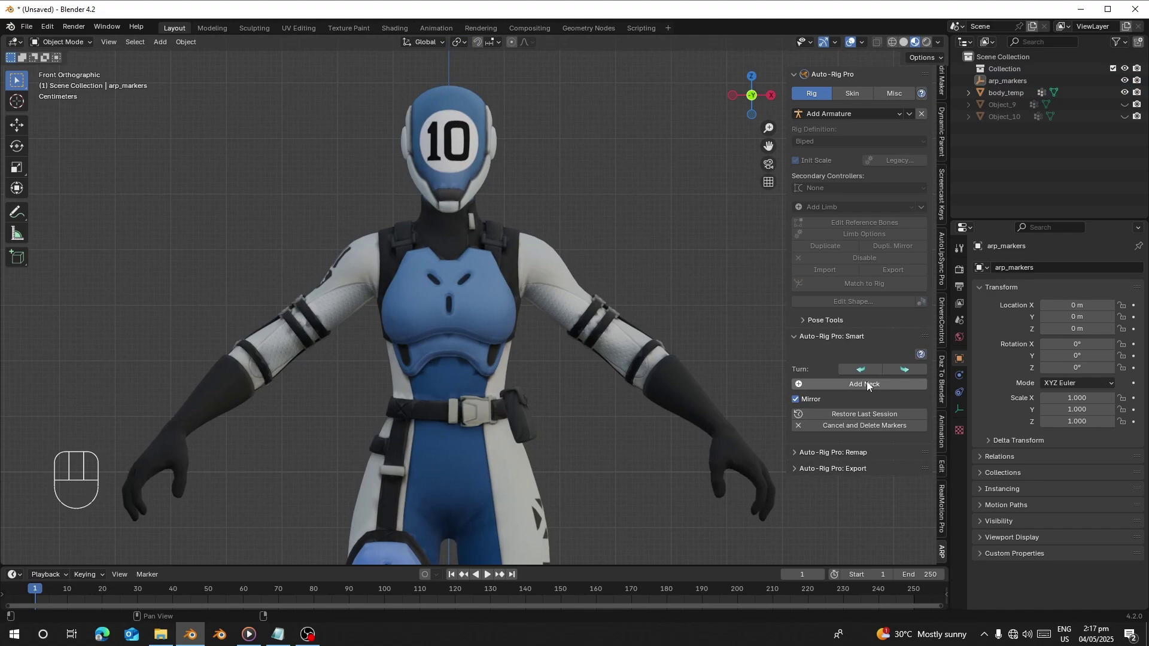
pyautogui.click(838, 384)
pyautogui.click(590, 229)
pyautogui.click(569, 201)
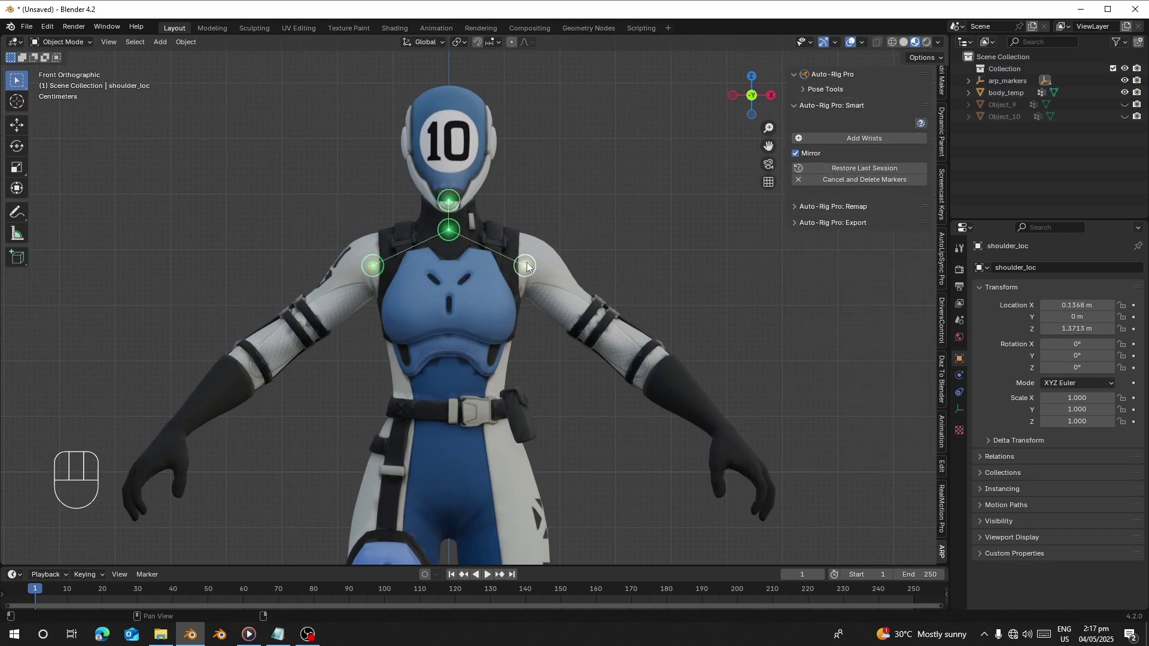
# Step: Place the mirrored wrist markers and the spine root marker at the belt
pyautogui.click(836, 140)
pyautogui.click(718, 423)
pyautogui.moveTo(737, 545)
pyautogui.keyDown('shift'); pyautogui.mouseDown(button='middle')
pyautogui.moveTo(730, 131)
pyautogui.moveTo(722, 245)
pyautogui.mouseUp(button='middle'); pyautogui.keyUp('shift')
pyautogui.click(851, 139)
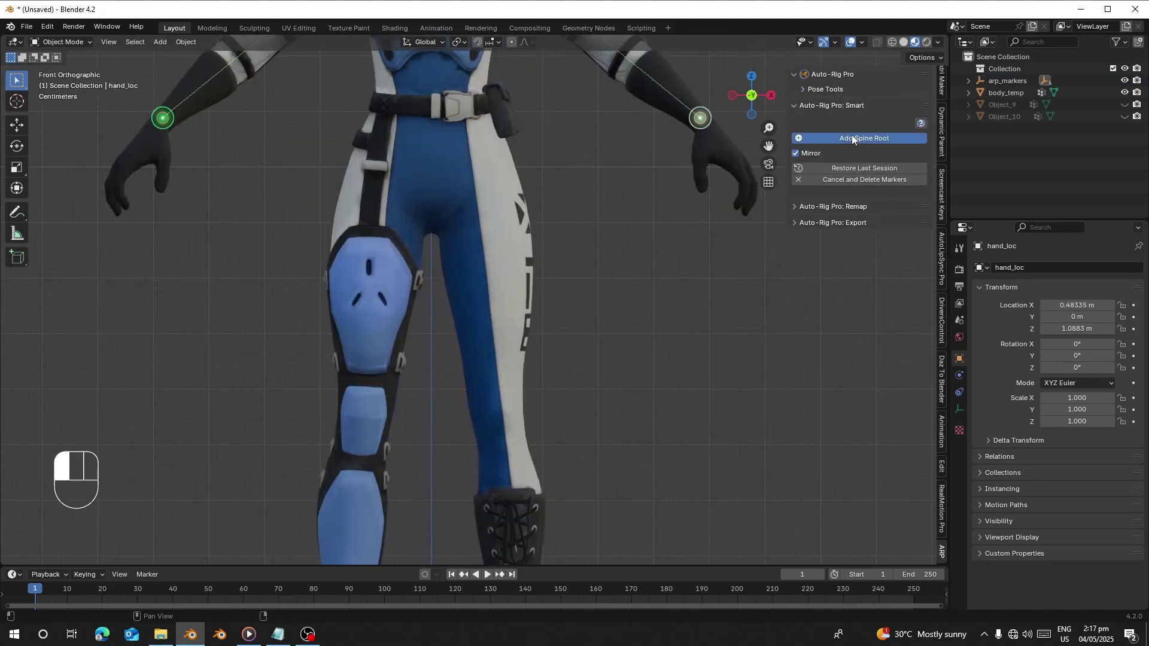
pyautogui.click(455, 162)
# Step: Place the mirrored ankle markers on the boots and generate the reference skeleton with the ARP Default preset
pyautogui.keyDown('shift'); pyautogui.moveTo(513, 405); pyautogui.dragTo(498, 369, button='middle'); pyautogui.keyUp('shift')
pyautogui.keyDown('shift'); pyautogui.scroll(-4, 421, 121); pyautogui.keyUp('shift')
pyautogui.click(865, 138)
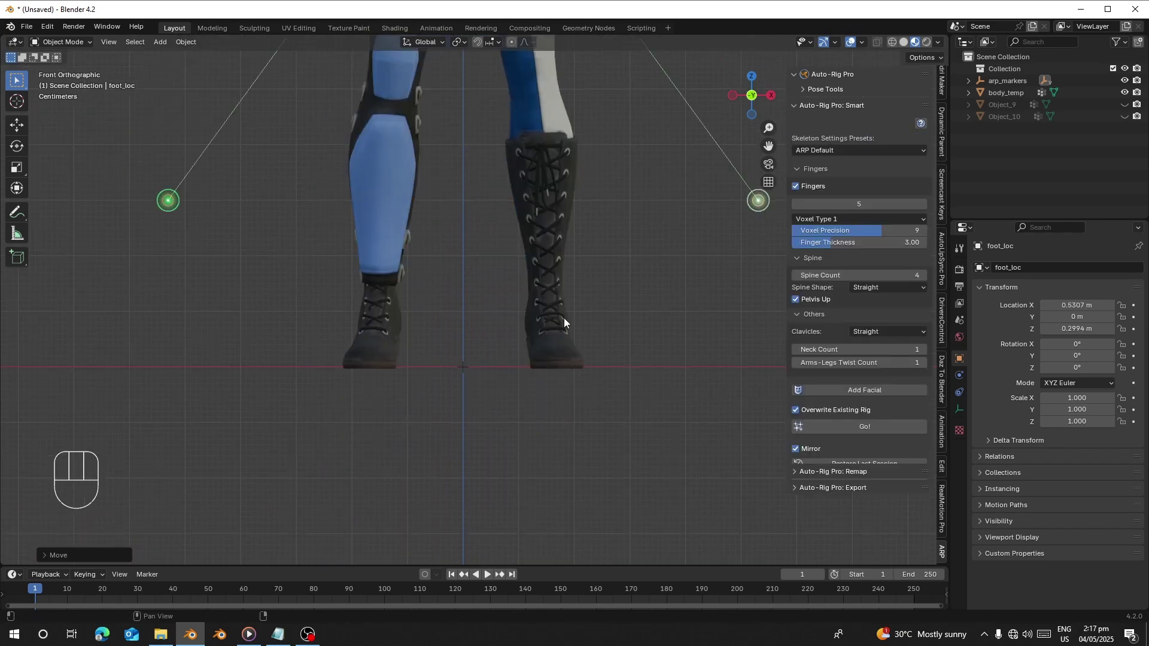
pyautogui.click(537, 298)
pyautogui.moveTo(538, 300); pyautogui.dragTo(549, 300)
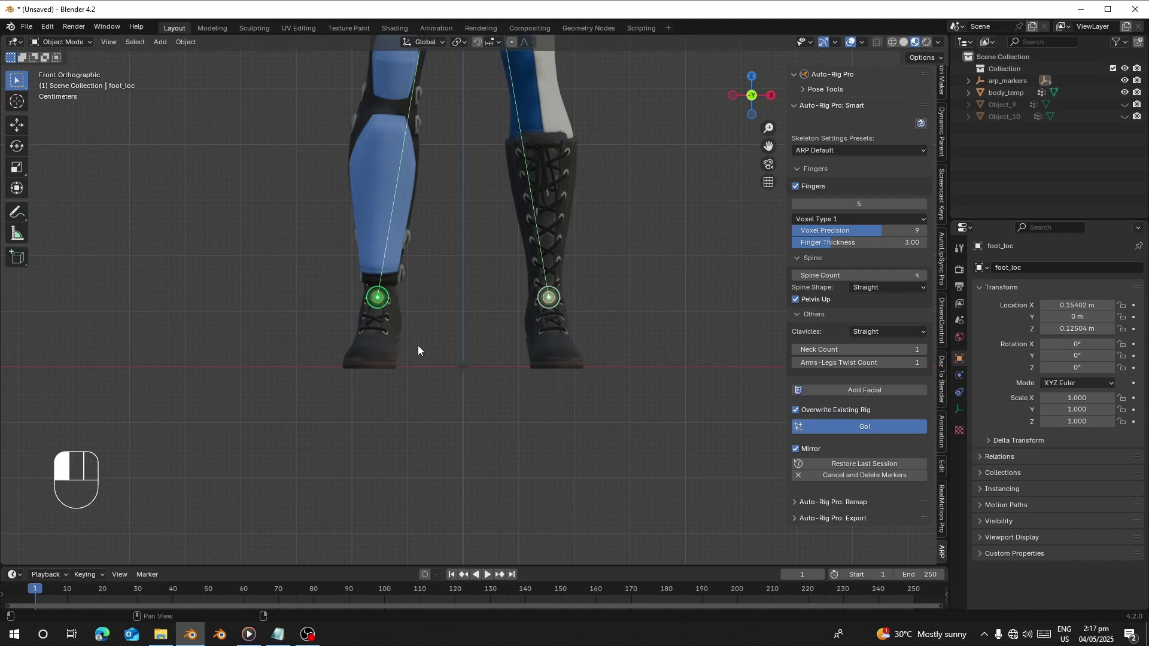
# Step: Check the generated reference bones on the body and switch the armature to Object Mode
pyautogui.scroll(-4, 479, 180)
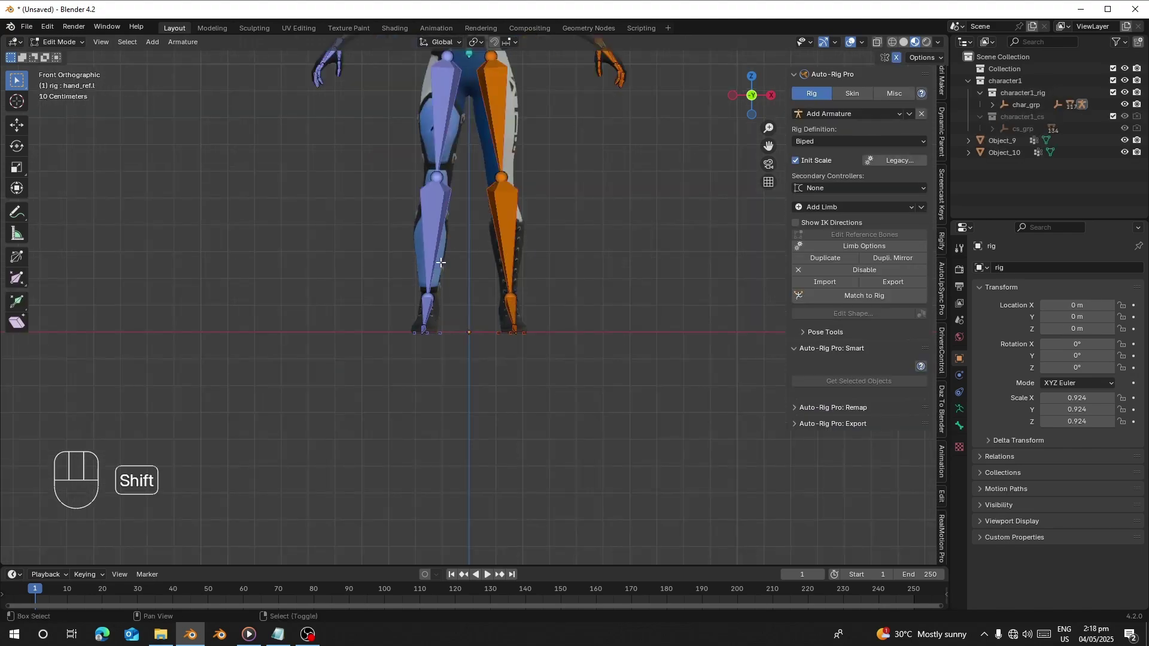
pyautogui.keyDown('shift'); pyautogui.moveTo(478, 179); pyautogui.dragTo(413, 427, button='middle'); pyautogui.keyUp('shift')
pyautogui.keyDown('shift'); pyautogui.moveTo(575, 168); pyautogui.dragTo(502, 323, button='middle'); pyautogui.keyUp('shift')
pyautogui.moveTo(532, 324); pyautogui.dragTo(694, 138, button='middle')
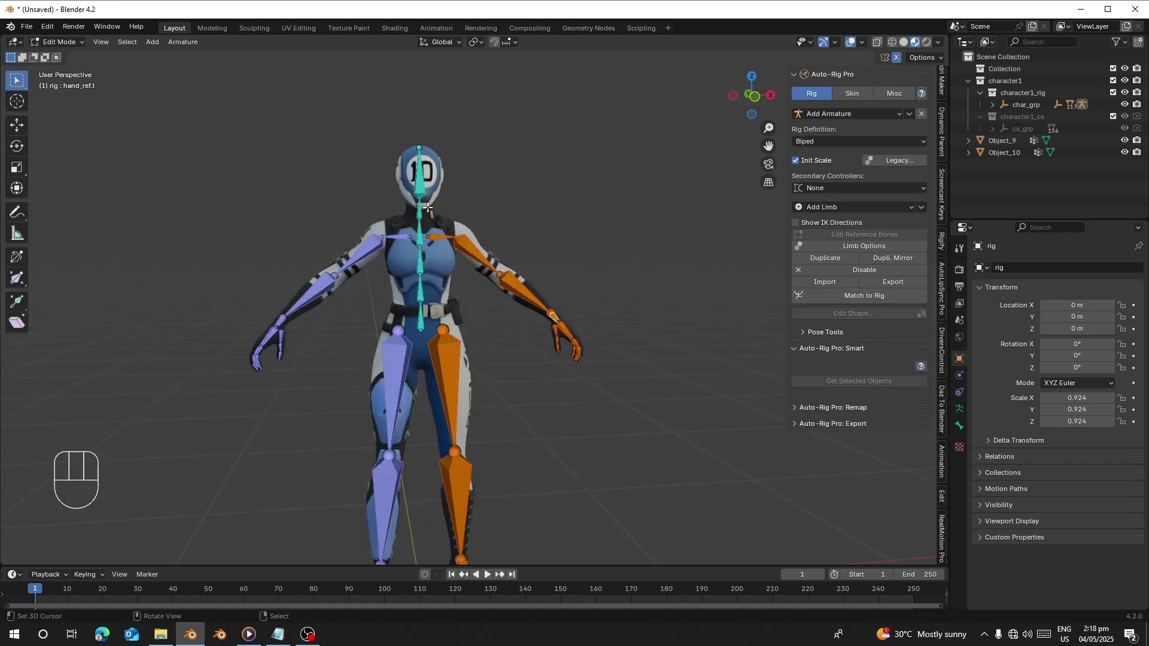
pyautogui.click(60, 42)
pyautogui.click(71, 55)
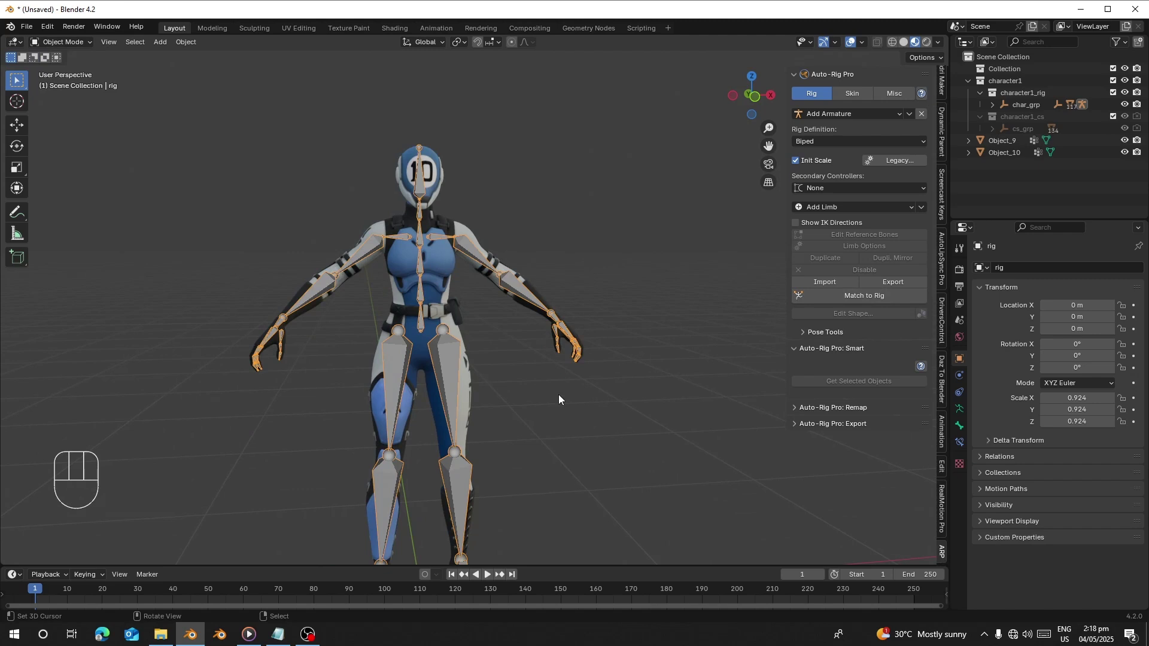
# Step: Add a Human Rigify meta-rig to the scene
pyautogui.scroll(-2, 558, 394)
pyautogui.keyDown('shift'); pyautogui.moveTo(444, 403); pyautogui.dragTo(379, 280, button='middle'); pyautogui.keyUp('shift')
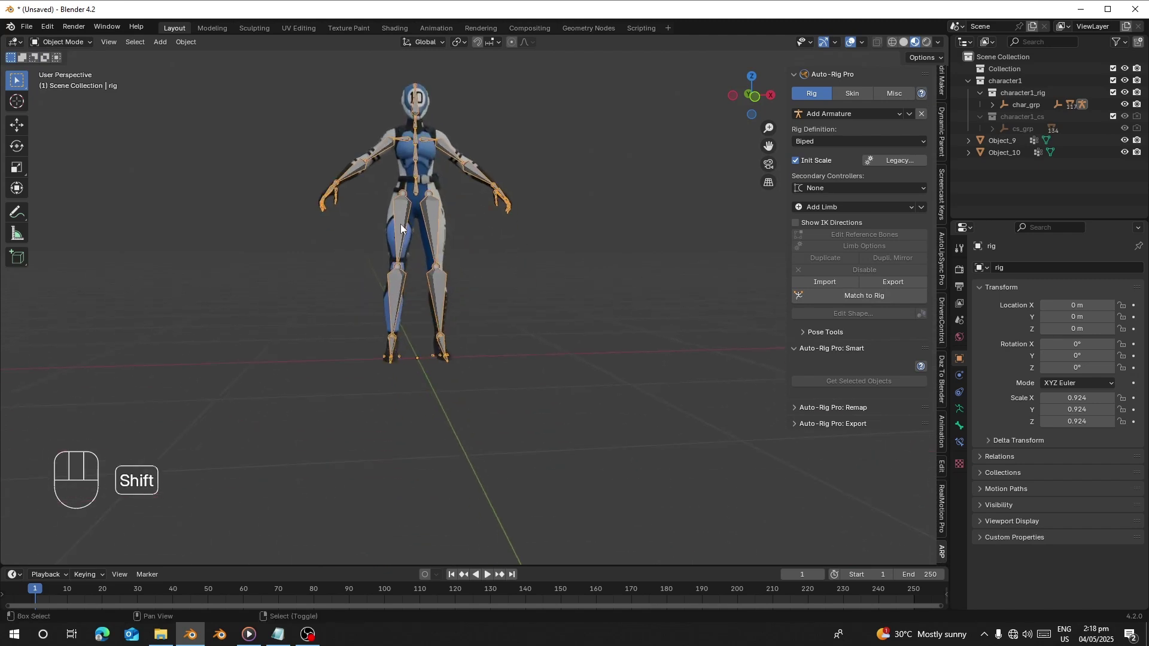
pyautogui.hotkey('shift', 'a')
pyautogui.moveTo(354, 329)
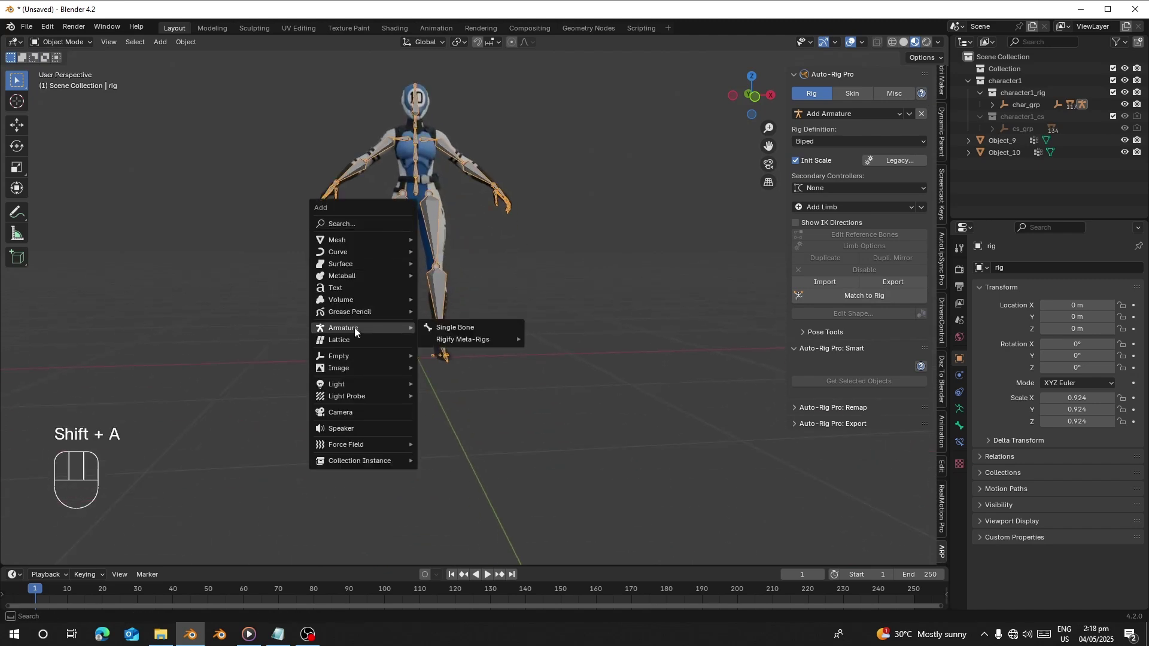
pyautogui.moveTo(458, 338)
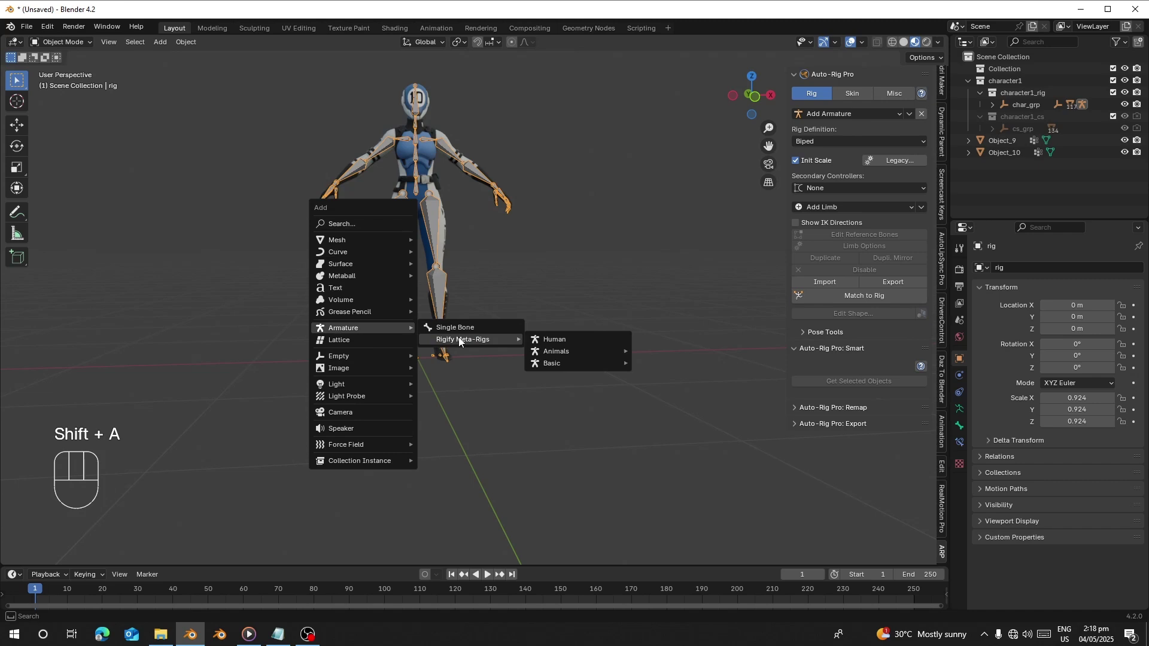
pyautogui.click(565, 343)
# Step: Delete the newly added metarig that lies away from the character
pyautogui.keyDown('shift'); pyautogui.moveTo(476, 218); pyautogui.dragTo(450, 320, button='middle'); pyautogui.keyUp('shift')
pyautogui.scroll(-1, 472, 430)
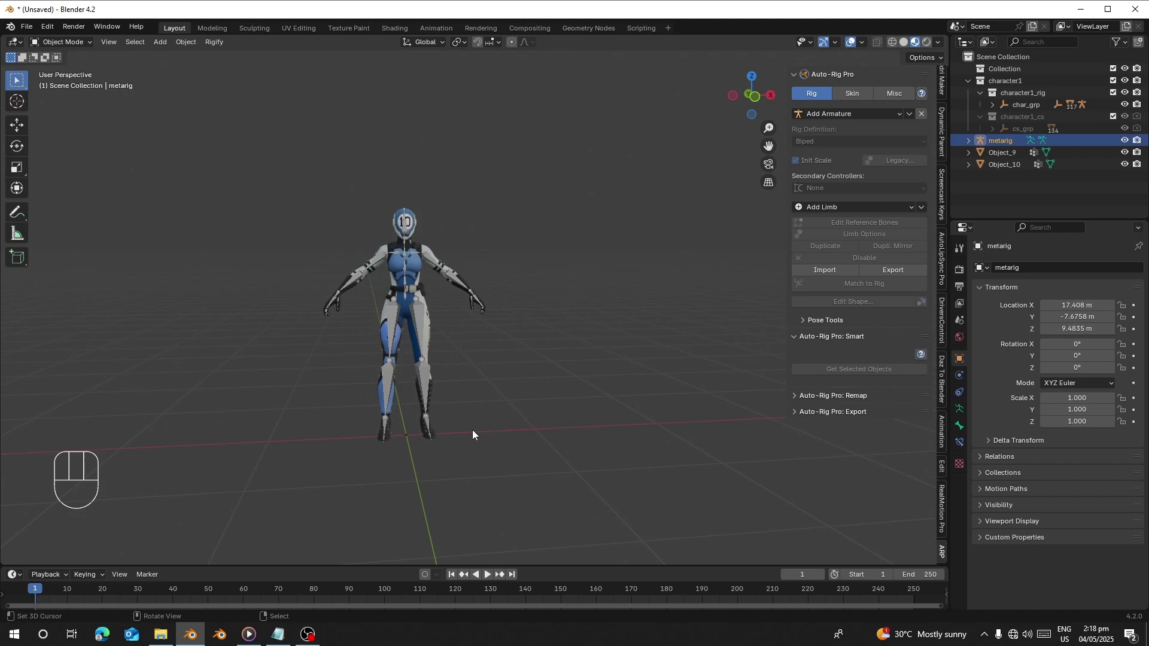
pyautogui.press('x')
pyautogui.click(472, 430)
# Step: Snap the 3D cursor to the world origin and add a Human Rigify meta-rig there
pyautogui.hotkey('shift', 's')
pyautogui.click(425, 353)
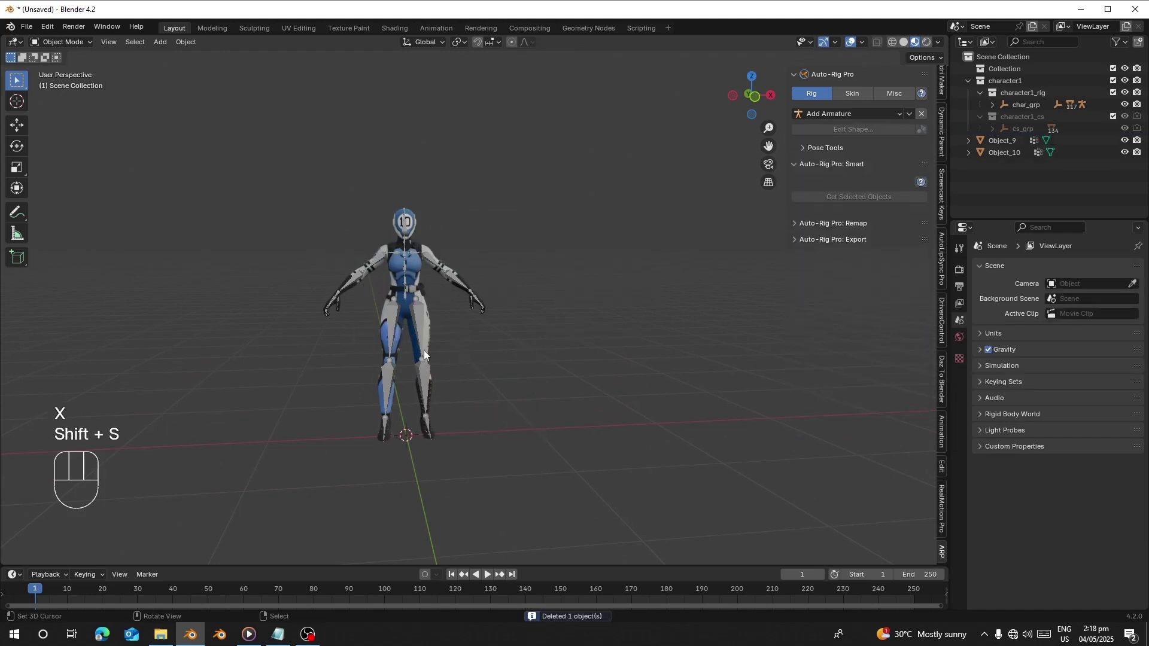
pyautogui.hotkey('shift', 'a')
pyautogui.moveTo(522, 359)
pyautogui.click(579, 361)
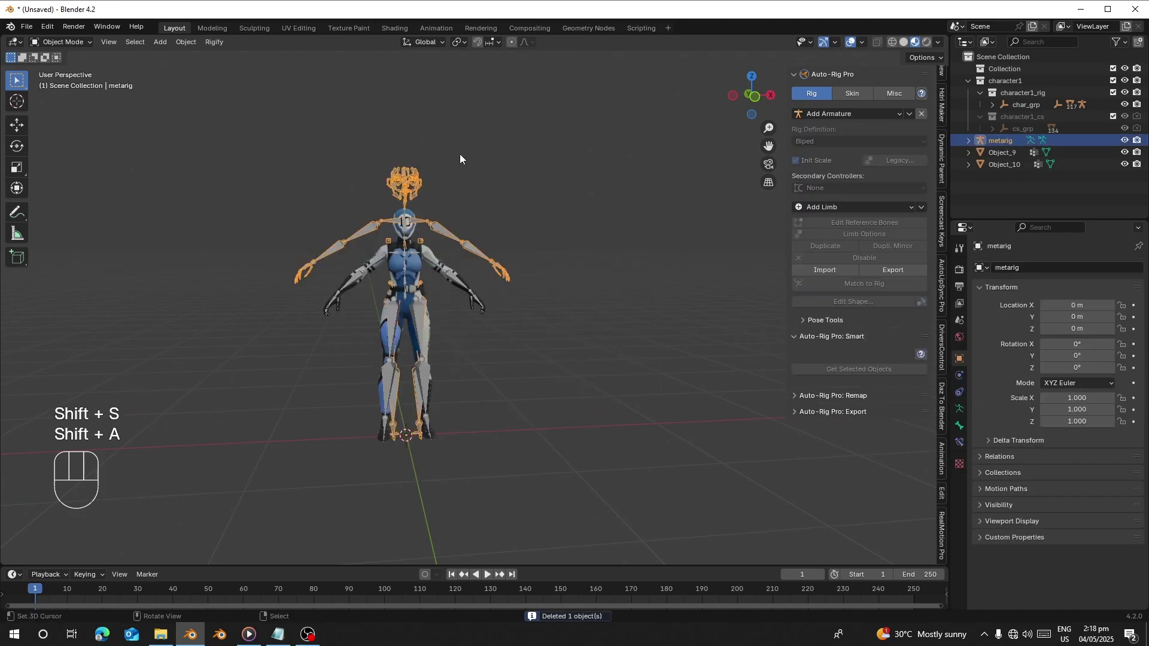
pyautogui.press('s')
pyautogui.press('Escape')
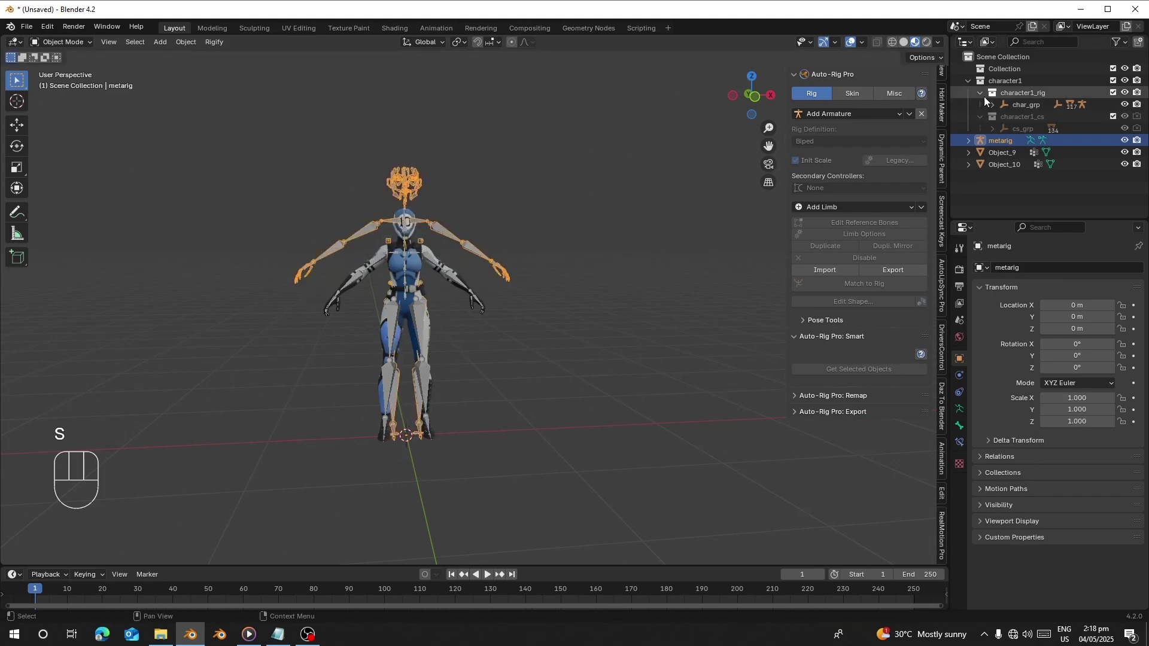
# Step: Set the character's Auto-Rig Pro armature, rig, as the Auto-Rig object in AutoRig To Rigify
pyautogui.scroll(3, 945, 80)
pyautogui.click(942, 108)
pyautogui.scroll(3, 467, 304)
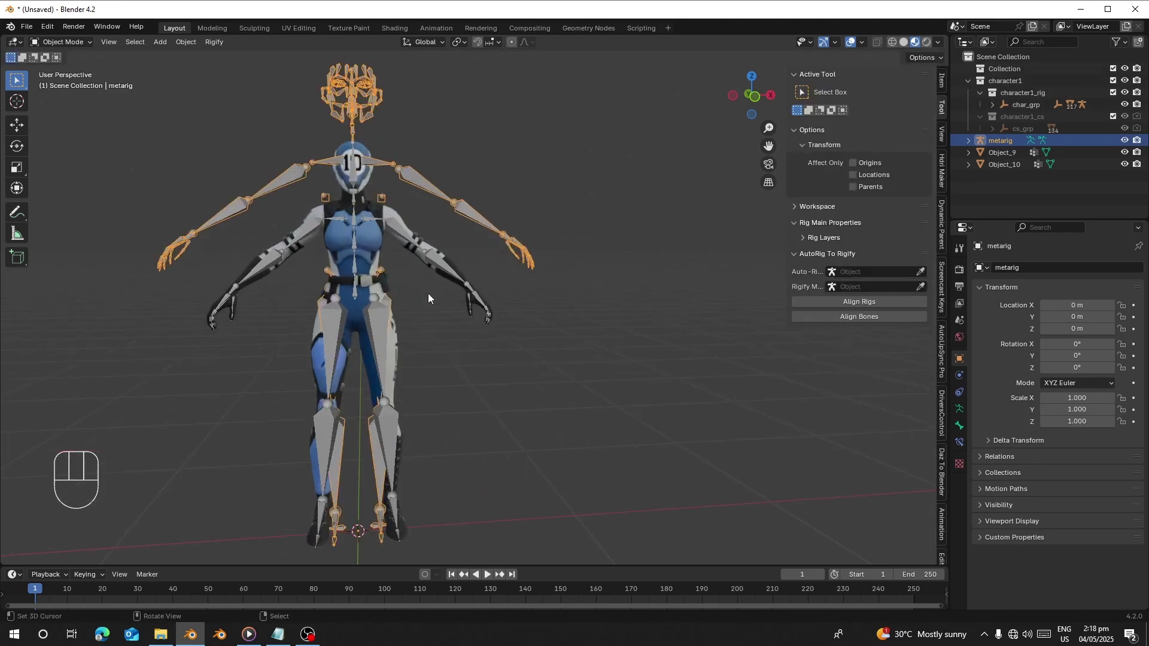
pyautogui.keyDown('shift'); pyautogui.moveTo(428, 293); pyautogui.dragTo(429, 288, button='middle'); pyautogui.keyUp('shift')
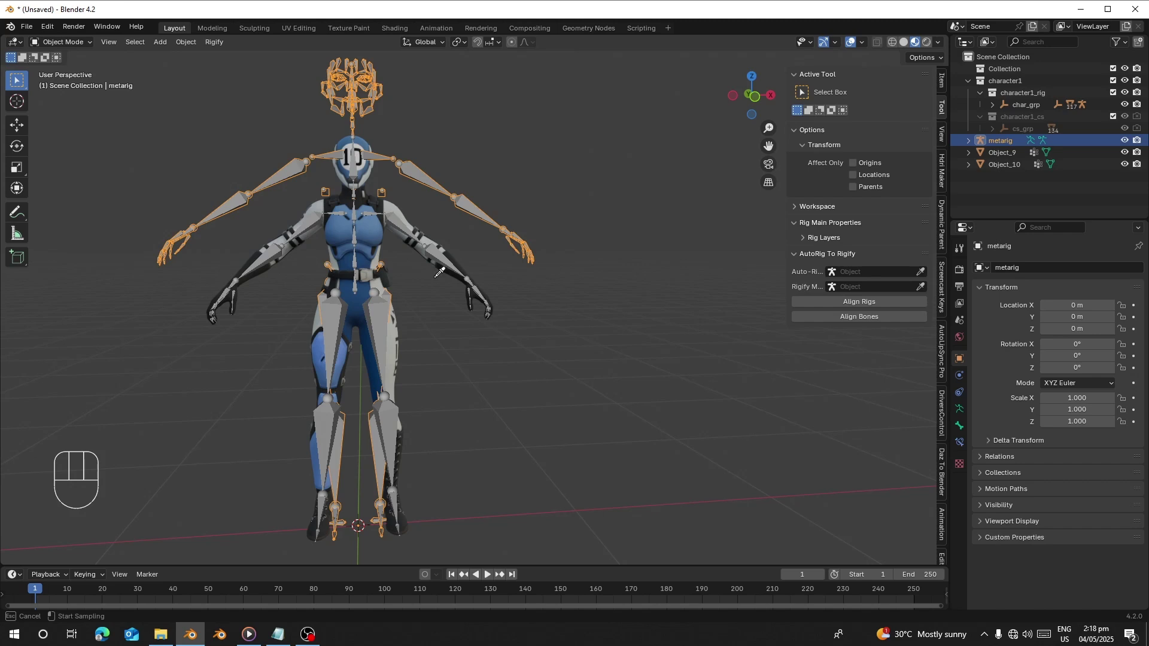
pyautogui.click(440, 249)
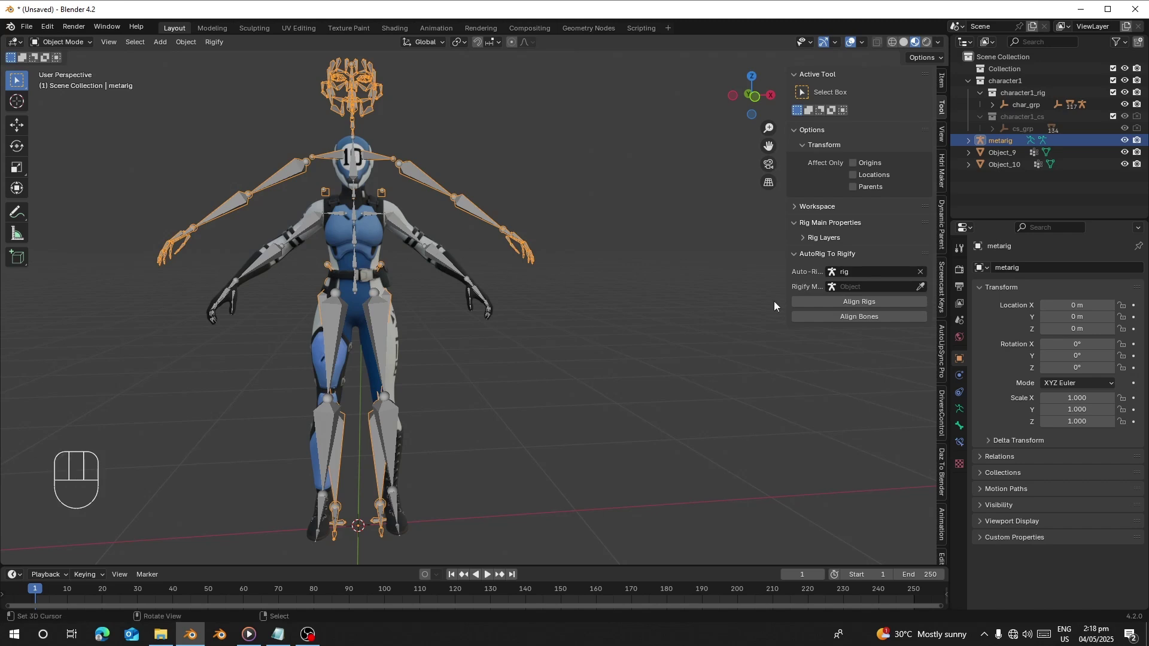
# Step: Set metarig as the Rigify meta-rig in AutoRig To Rigify and align the two rigs
pyautogui.click(920, 288)
pyautogui.click(473, 206)
pyautogui.click(861, 302)
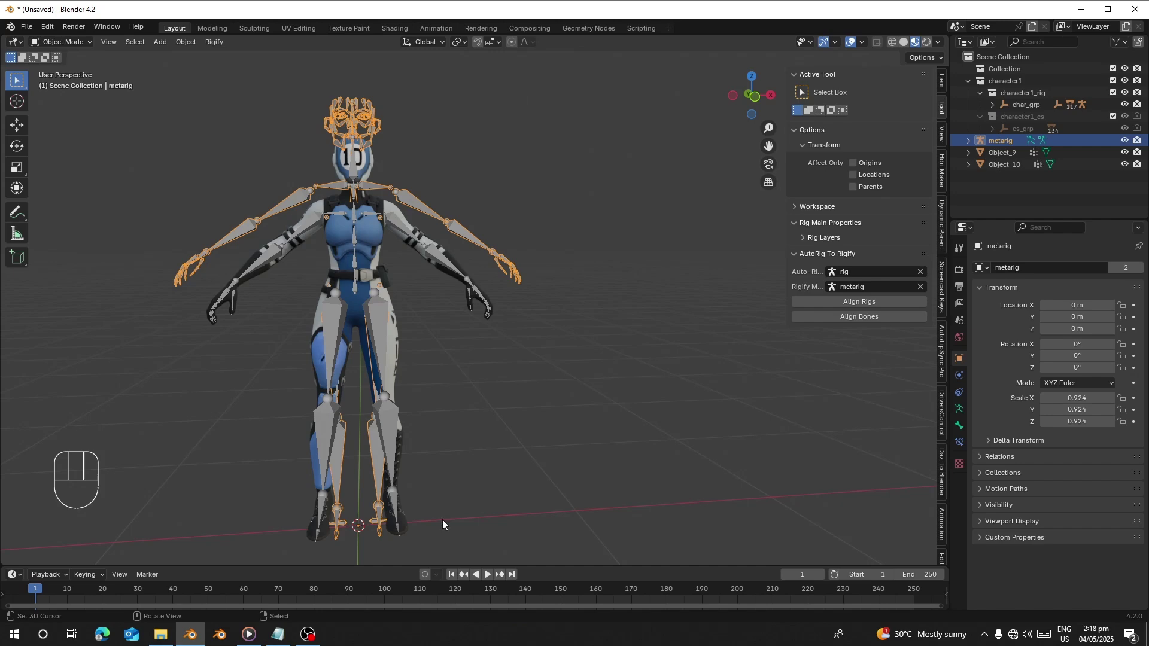
# Step: Switch the viewport to wireframe and scale the metarig to about 0.911 so its hips fit the character mesh
pyautogui.press('KP_1')
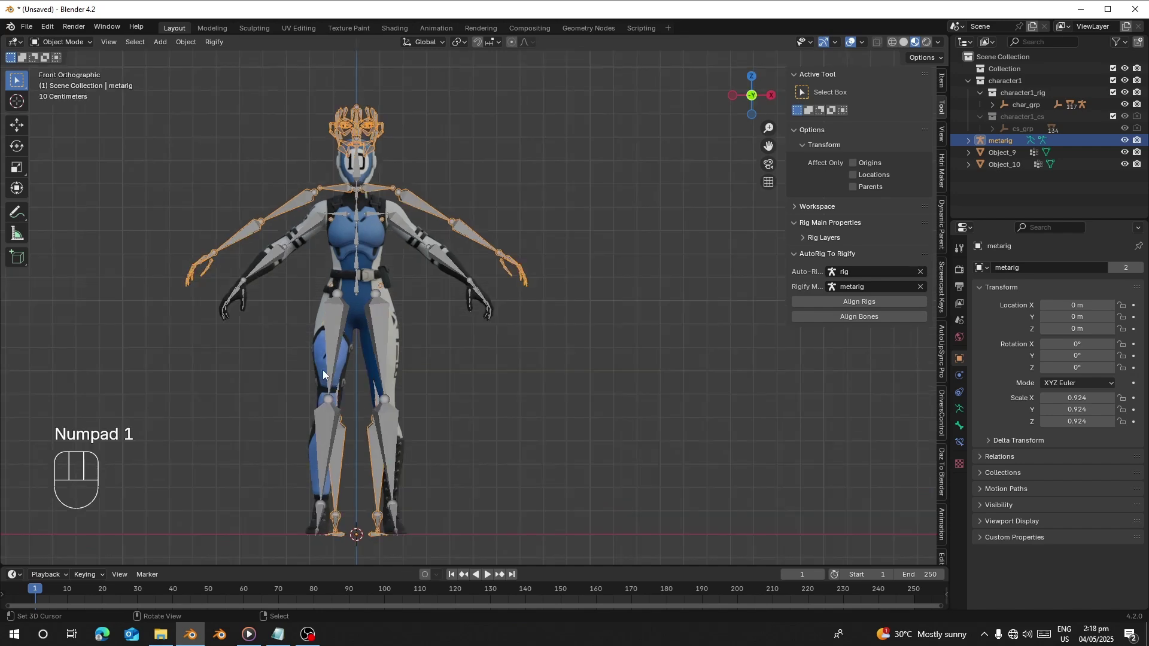
pyautogui.scroll(3, 323, 336)
pyautogui.click(891, 43)
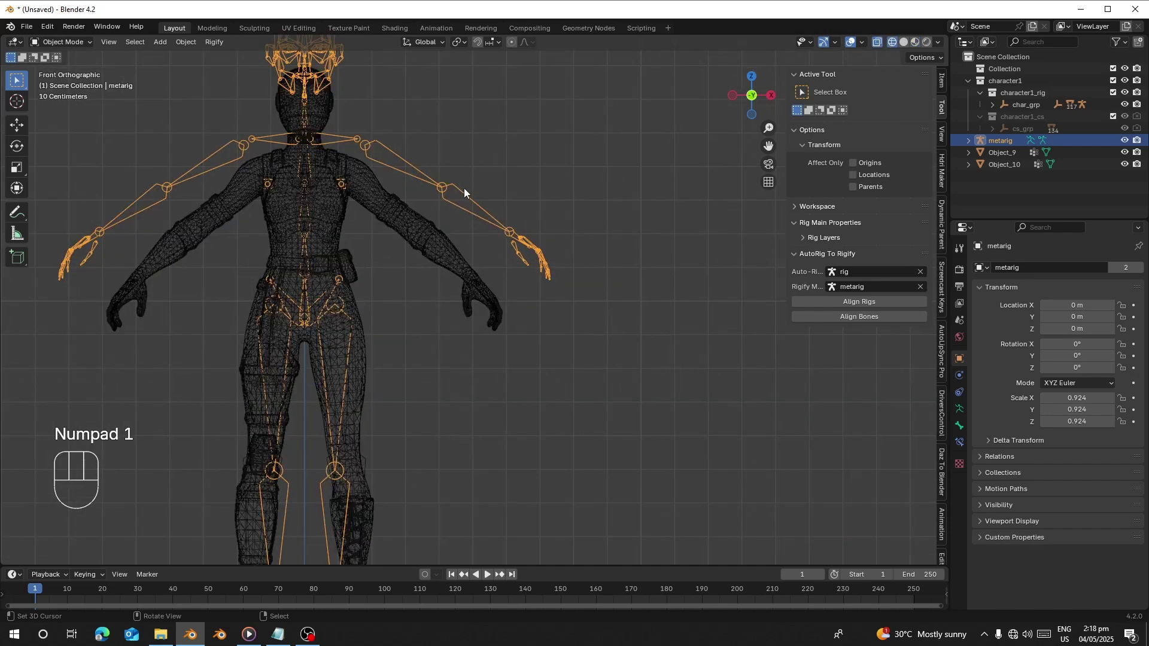
pyautogui.press('s')
pyautogui.rightClick(439, 181)
pyautogui.keyDown('shift'); pyautogui.moveTo(415, 219); pyautogui.dragTo(494, 168, button='middle'); pyautogui.keyUp('shift')
pyautogui.scroll(4, 233, 213)
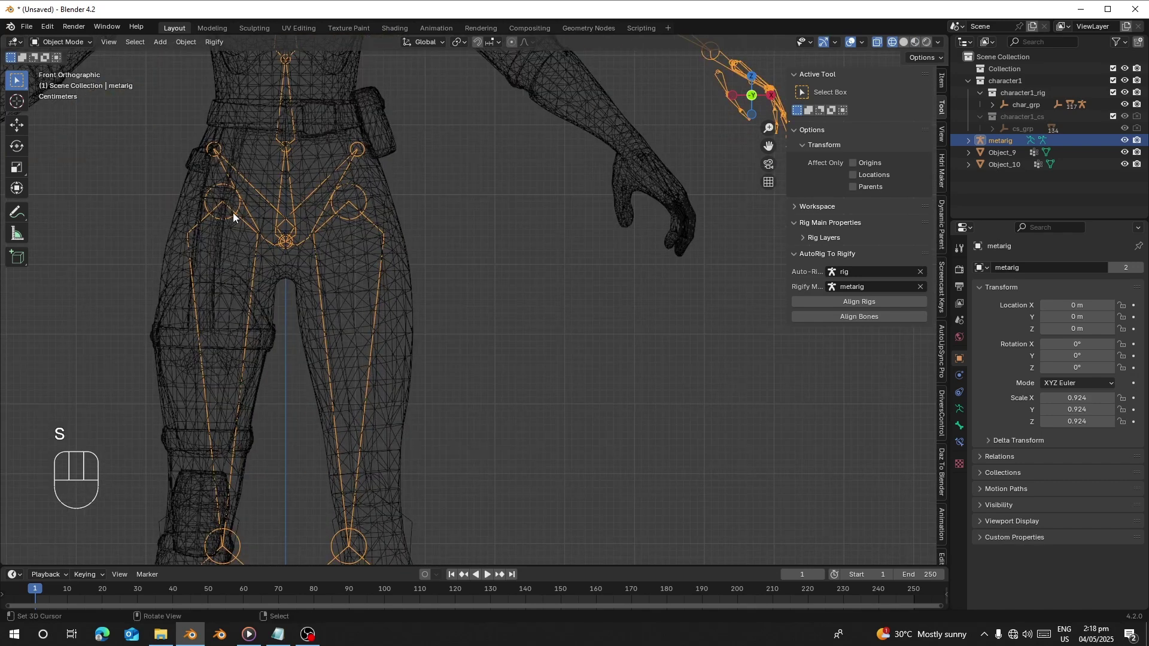
pyautogui.press('s')
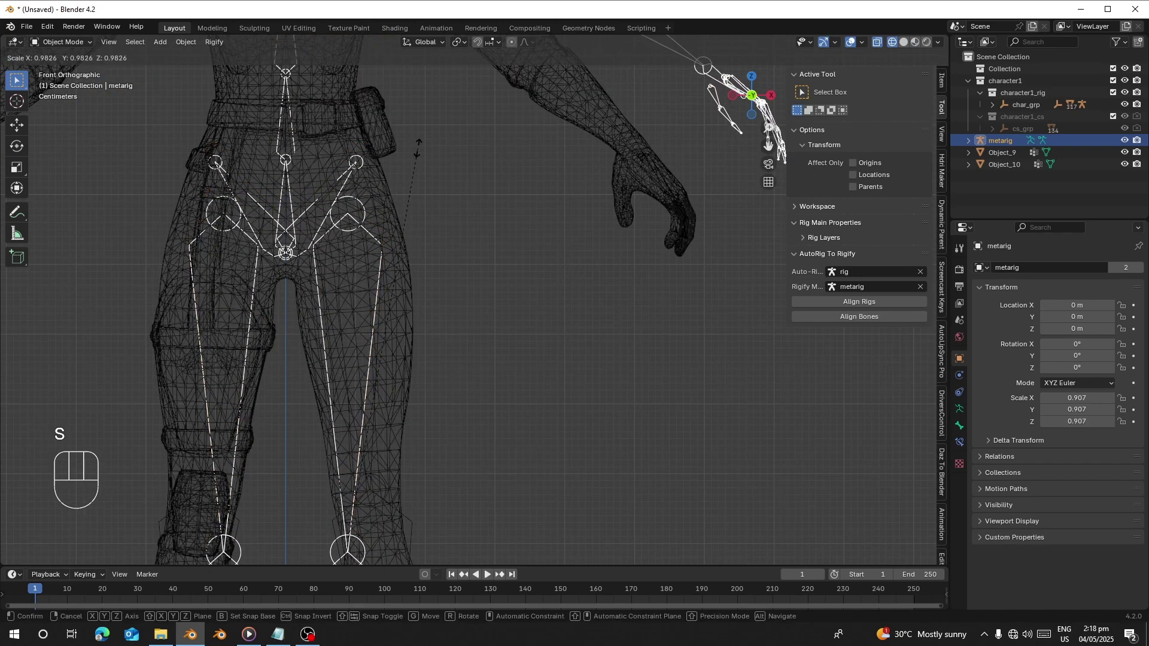
pyautogui.click(432, 148)
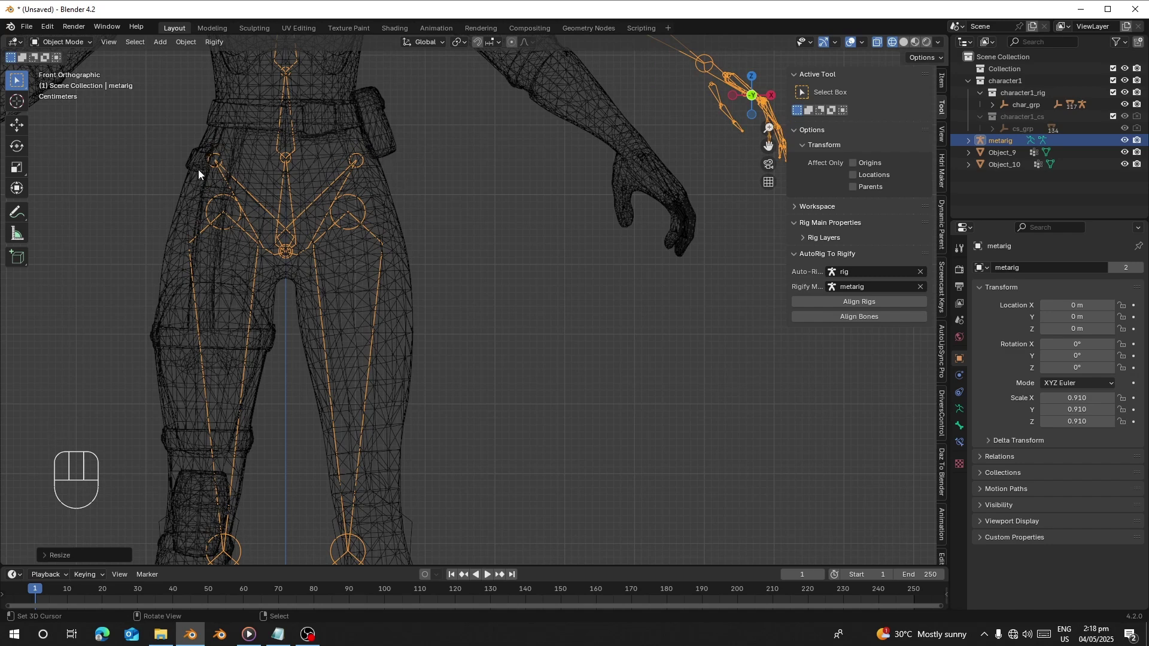
pyautogui.scroll(-4, 378, 169)
pyautogui.press('s')
pyautogui.click(397, 150)
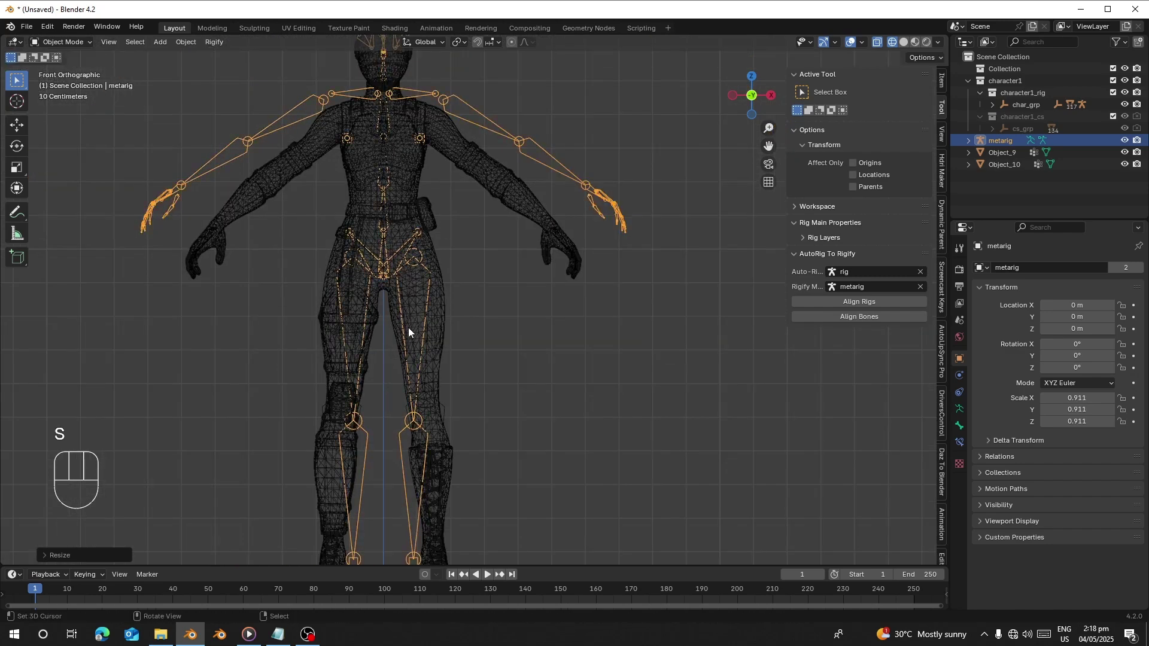
pyautogui.keyDown('shift'); pyautogui.scroll(-3, 395, 344); pyautogui.keyUp('shift')
pyautogui.press('s')
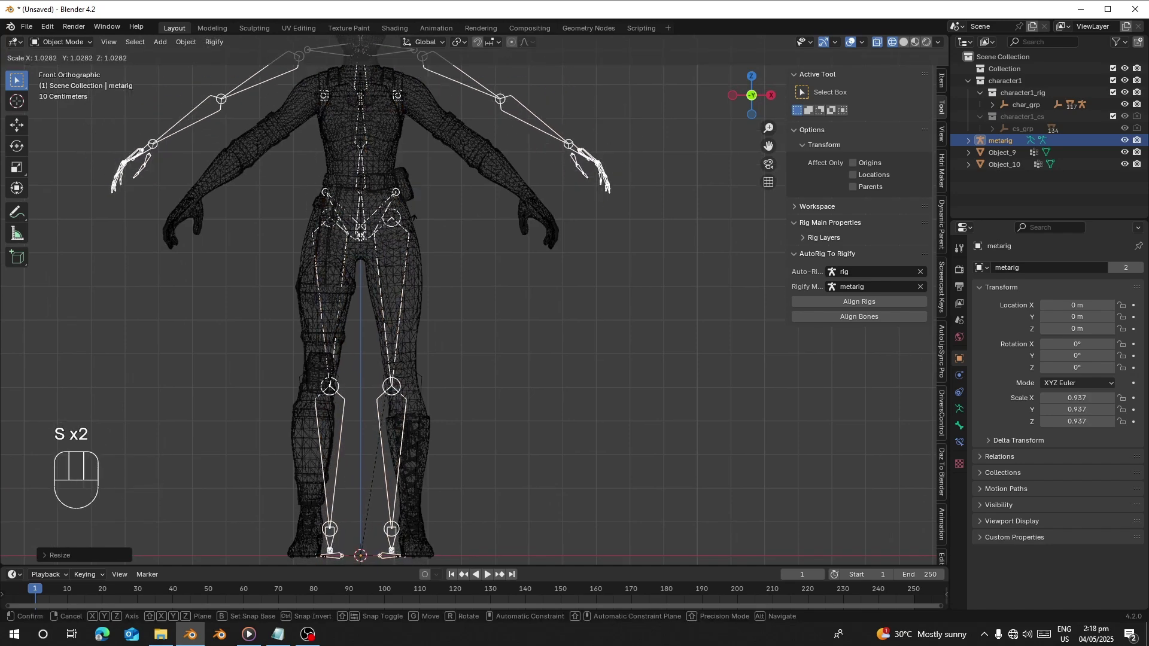
pyautogui.rightClick(429, 229)
# Step: Align the metarig's bones to the Auto-Rig Pro bones with AutoRig To Rigify and return the viewport to Material Preview
pyautogui.scroll(-3, 430, 228)
pyautogui.keyDown('shift'); pyautogui.moveTo(556, 397); pyautogui.dragTo(590, 368, button='middle'); pyautogui.keyUp('shift')
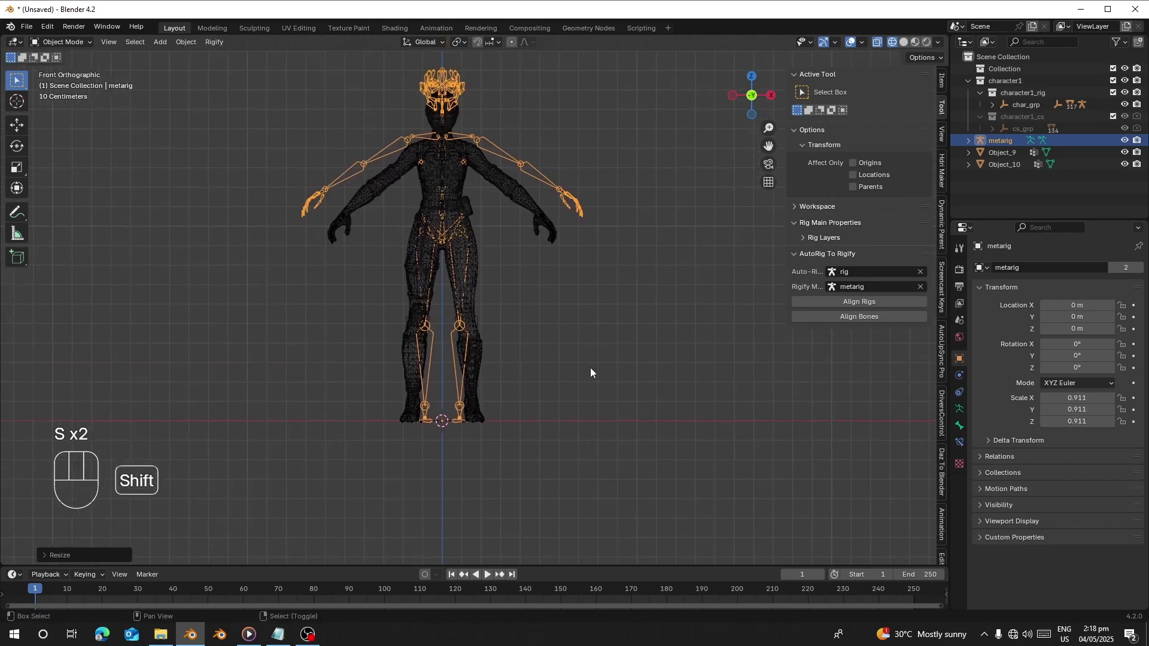
pyautogui.click(876, 319)
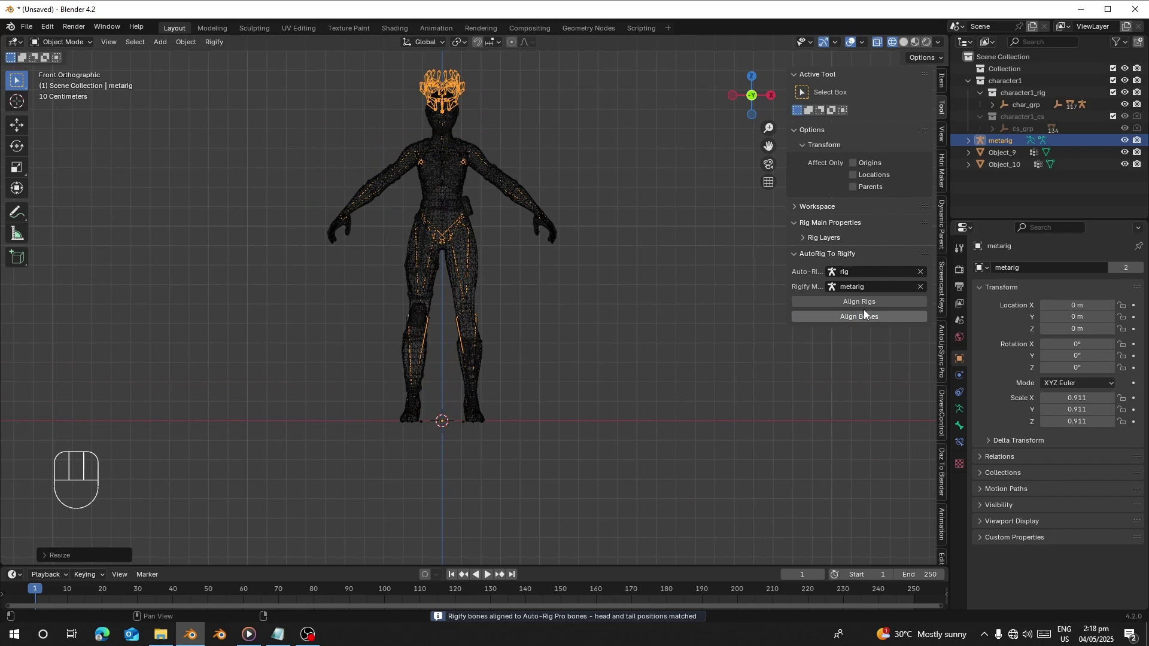
pyautogui.scroll(3, 459, 242)
pyautogui.keyDown('shift'); pyautogui.scroll(2, 212, 276); pyautogui.keyUp('shift')
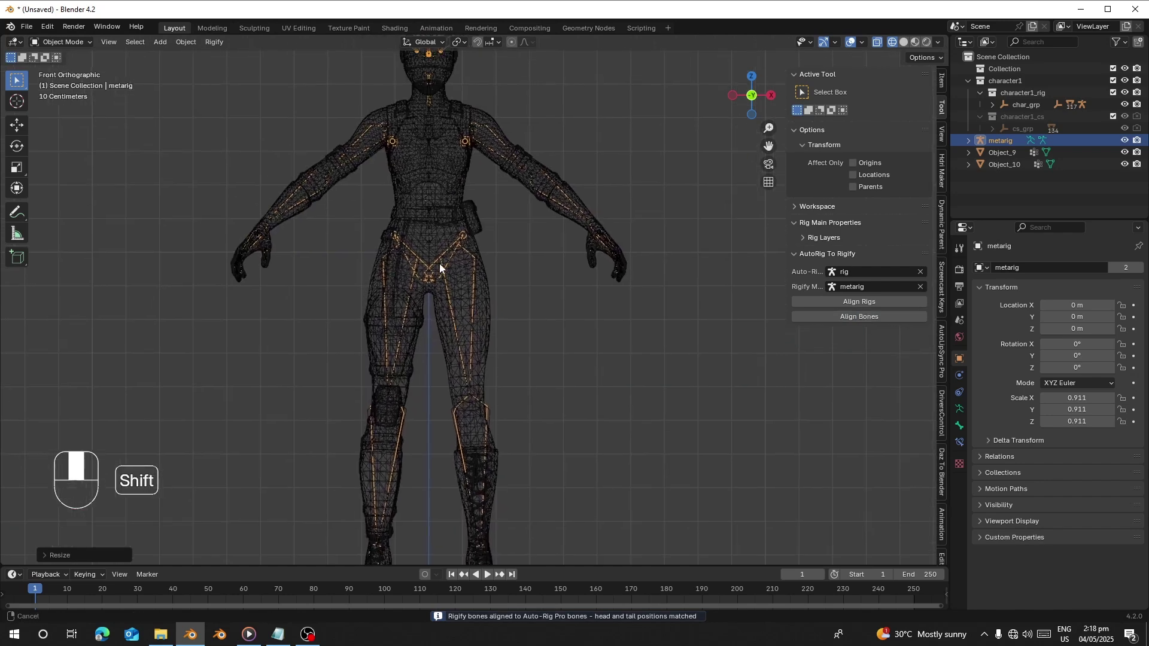
pyautogui.click(903, 42)
pyautogui.moveTo(515, 233); pyautogui.dragTo(854, 152, button='middle')
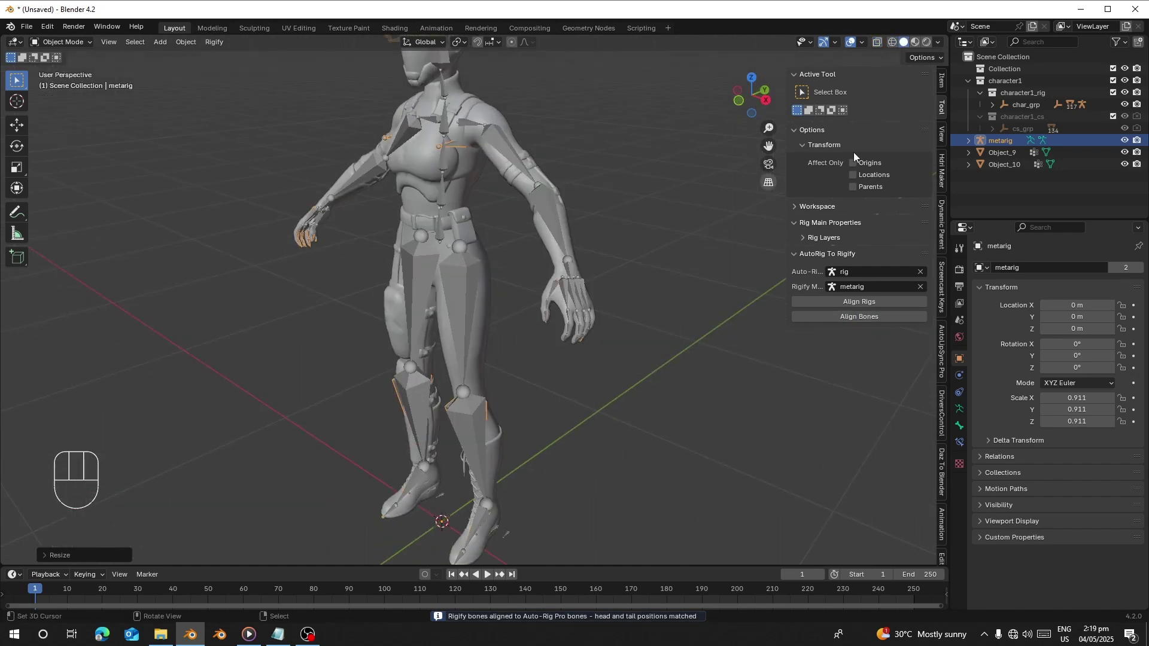
pyautogui.click(914, 42)
pyautogui.keyDown('shift'); pyautogui.moveTo(502, 178); pyautogui.dragTo(482, 235, button='middle'); pyautogui.keyUp('shift')
pyautogui.rightClick(482, 235)
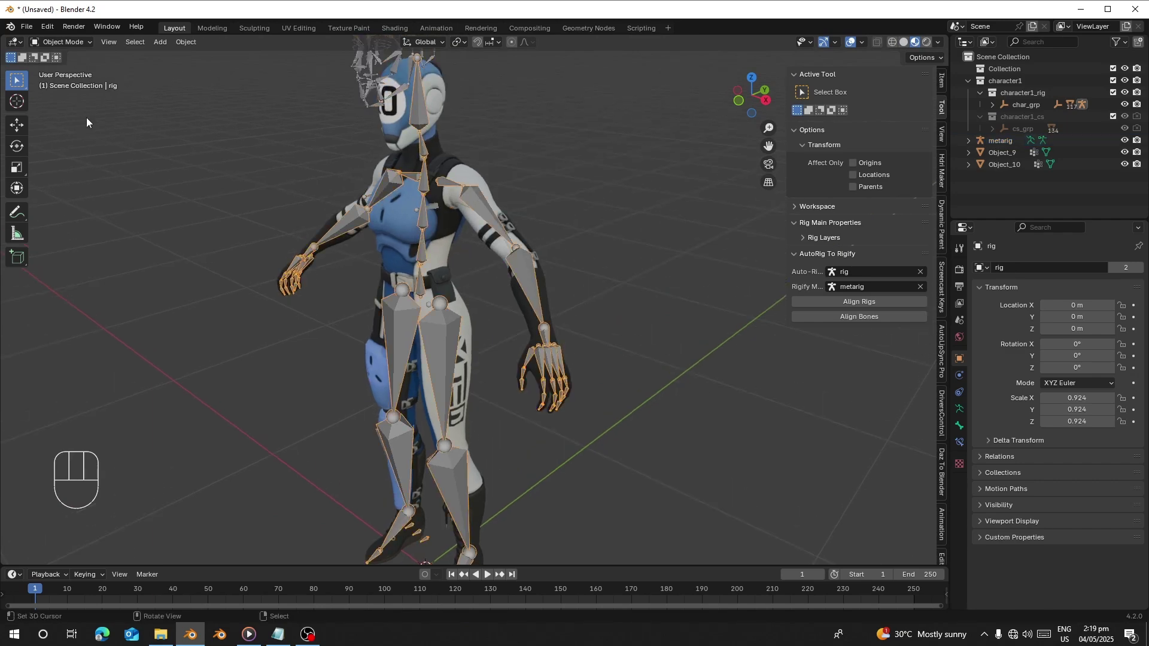
pyautogui.click(70, 42)
pyautogui.click(71, 83)
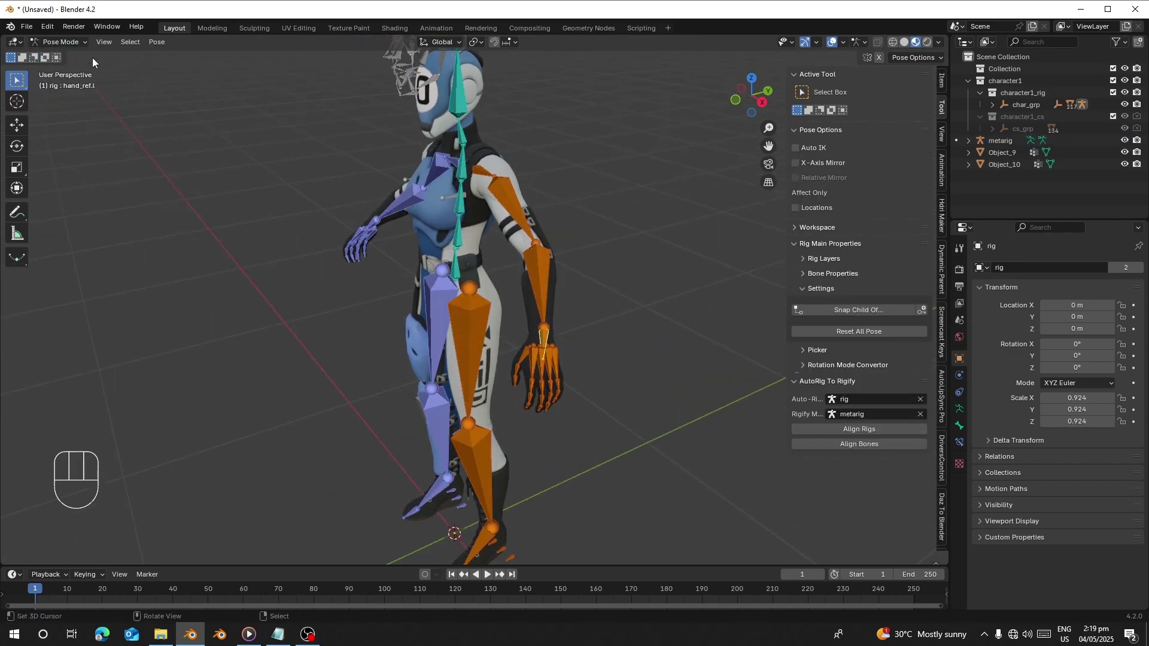
pyautogui.click(66, 42)
pyautogui.click(66, 56)
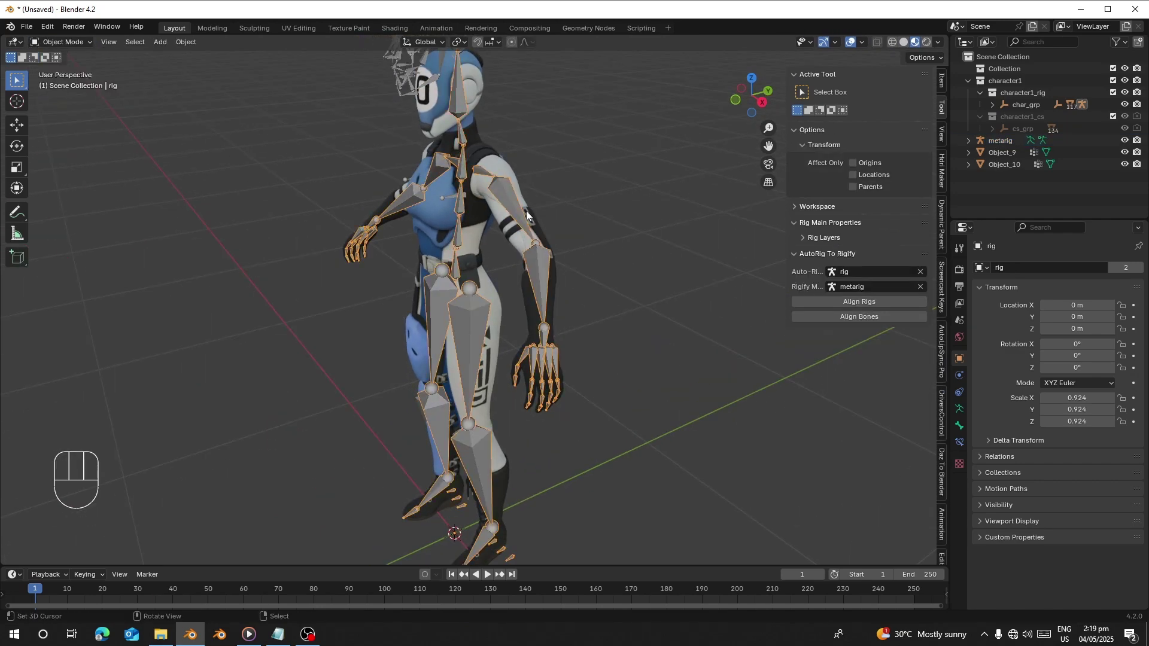
# Step: Try moving the metarig about 0.33 m forward along Y with the Transform tool, and undo the move
pyautogui.click(383, 60)
pyautogui.click(17, 188)
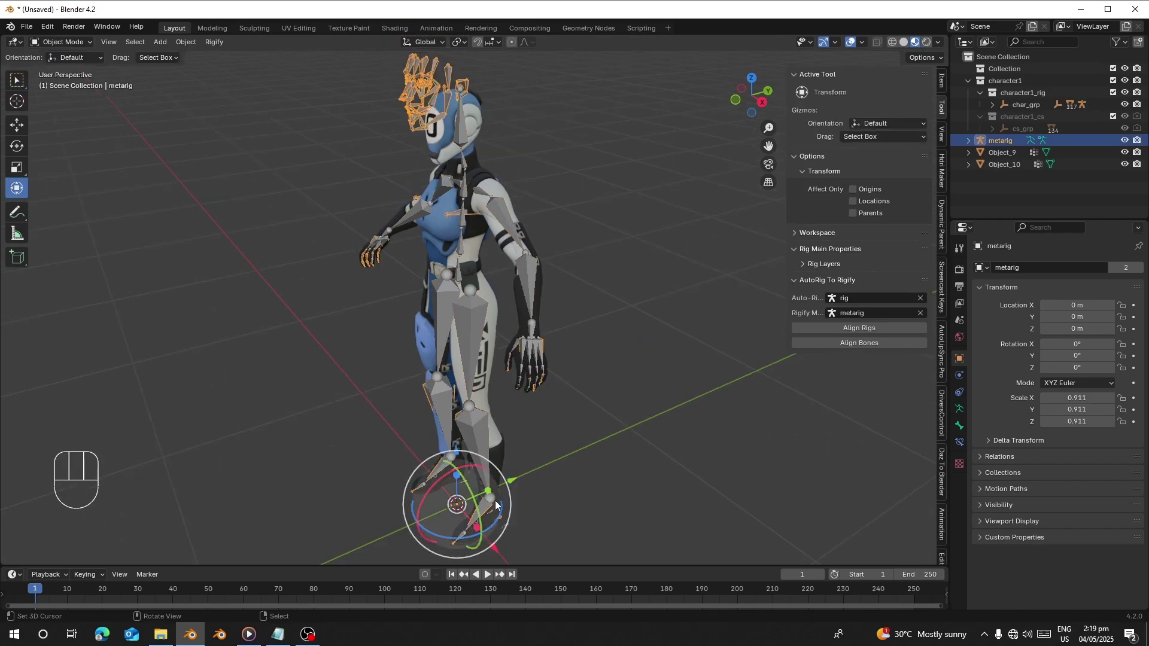
pyautogui.moveTo(488, 491); pyautogui.dragTo(534, 472)
pyautogui.rightClick(514, 477)
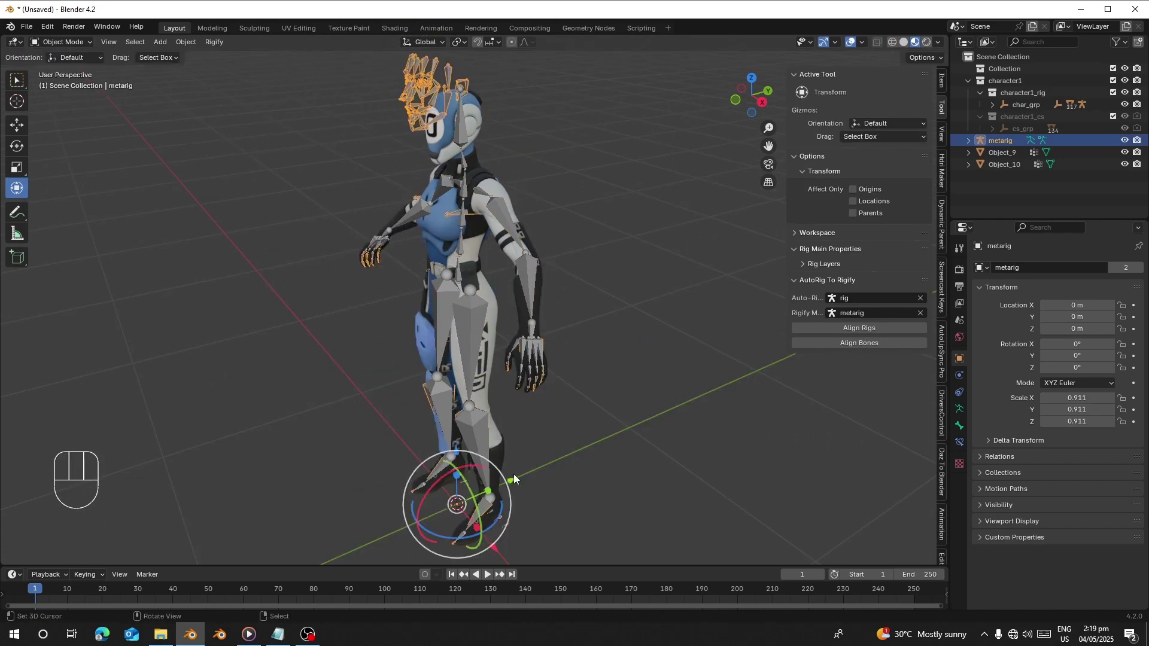
pyautogui.scroll(3, 469, 388)
pyautogui.keyDown('shift'); pyautogui.moveTo(394, 355); pyautogui.dragTo(364, 290, button='middle'); pyautogui.keyUp('shift')
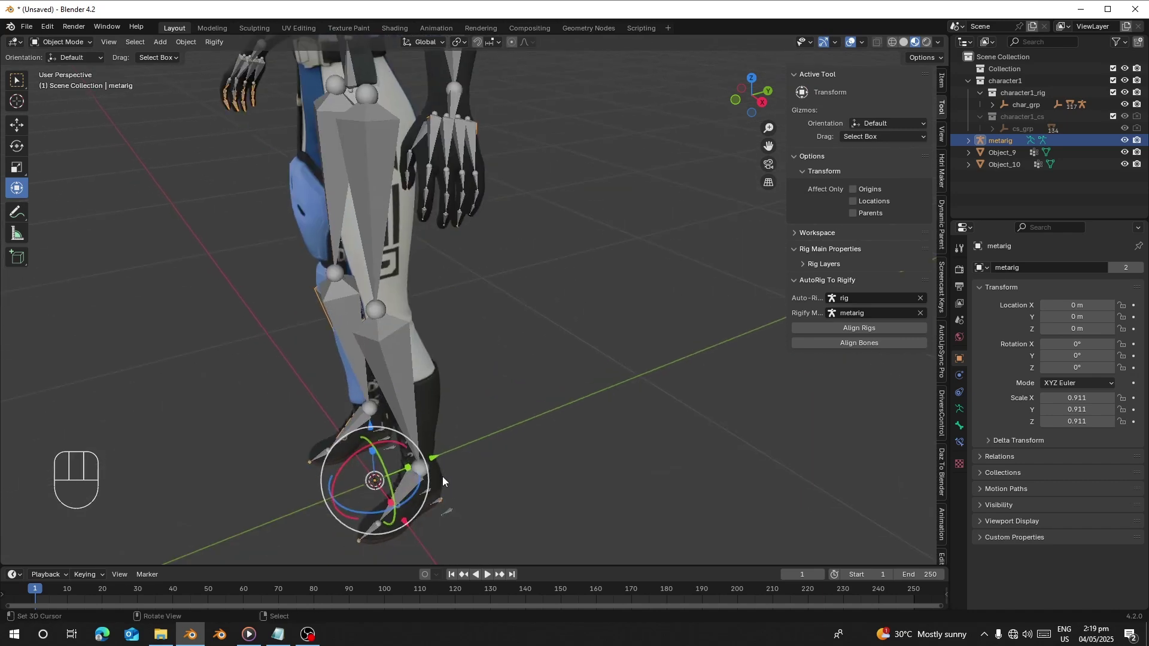
pyautogui.moveTo(438, 465); pyautogui.dragTo(291, 473)
pyautogui.moveTo(242, 152); pyautogui.dragTo(392, 201, button='middle')
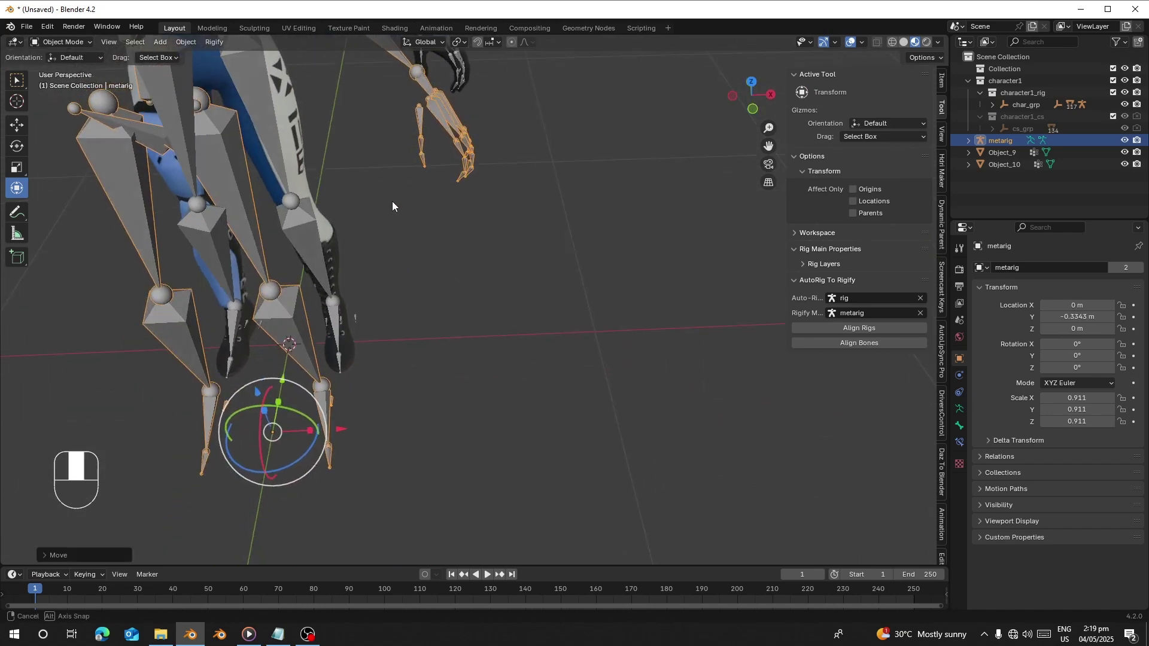
pyautogui.moveTo(472, 189); pyautogui.dragTo(236, 357, button='middle')
pyautogui.hotkey('ctrl', 'z')
# Step: Hide the character's Auto-Rig Pro armature in the viewport
pyautogui.scroll(-4, 350, 297)
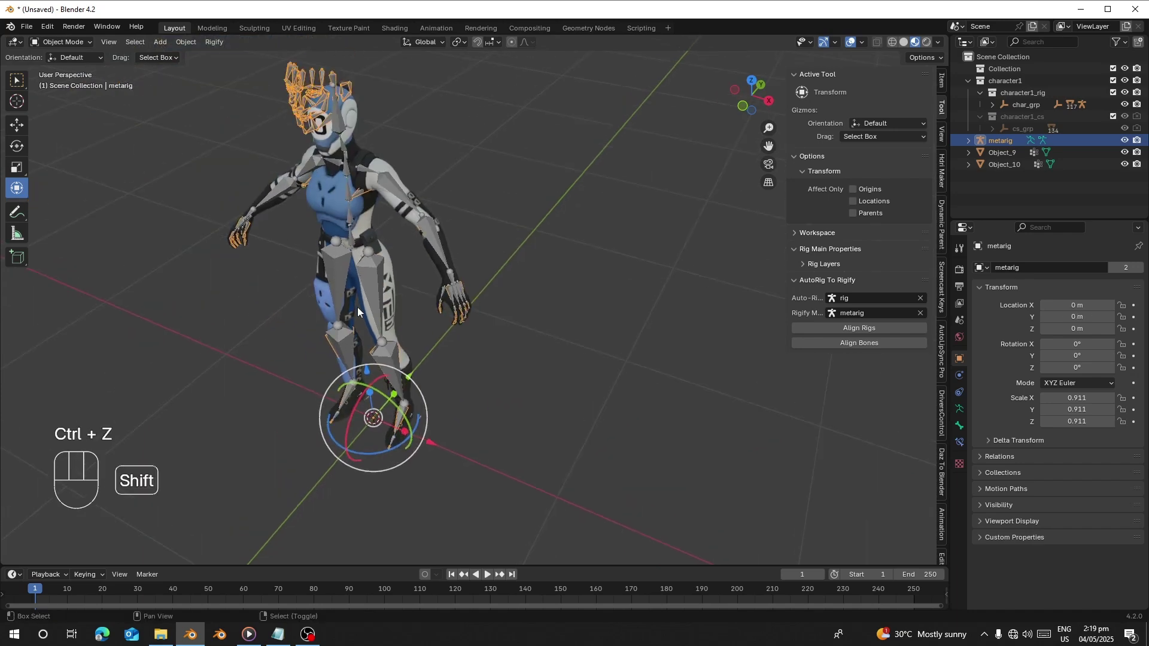
pyautogui.click(341, 175)
pyautogui.press('h')
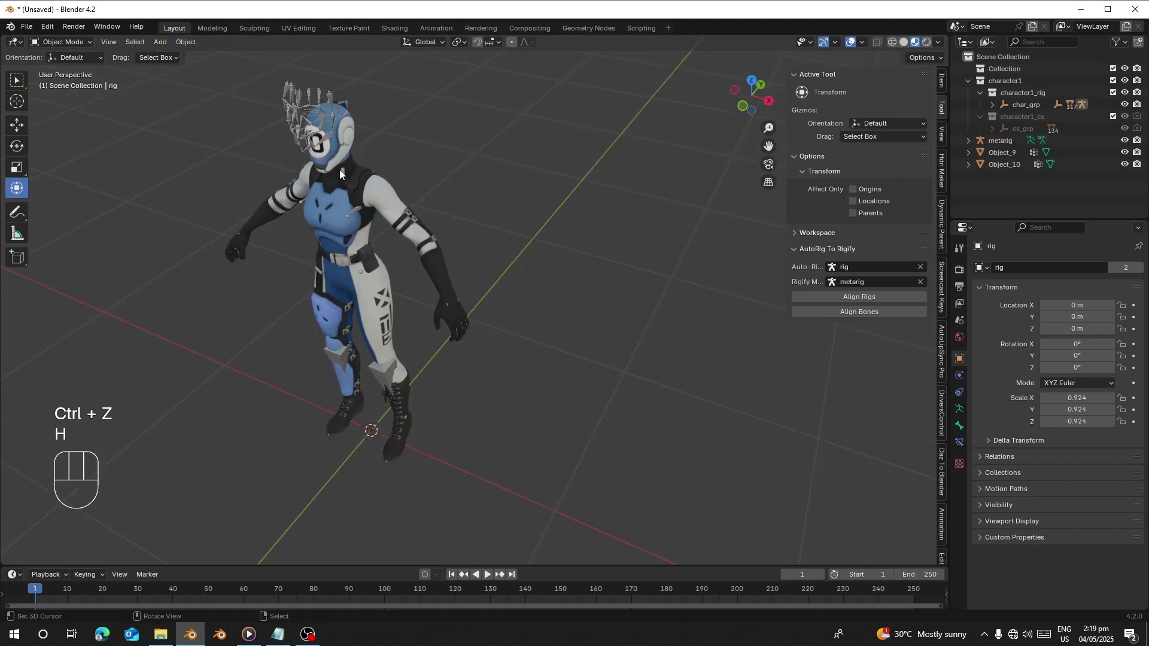
# Step: Put the metarig into Edit Mode and display the scene in wireframe from the right side
pyautogui.click(305, 102)
pyautogui.click(60, 42)
pyautogui.click(57, 83)
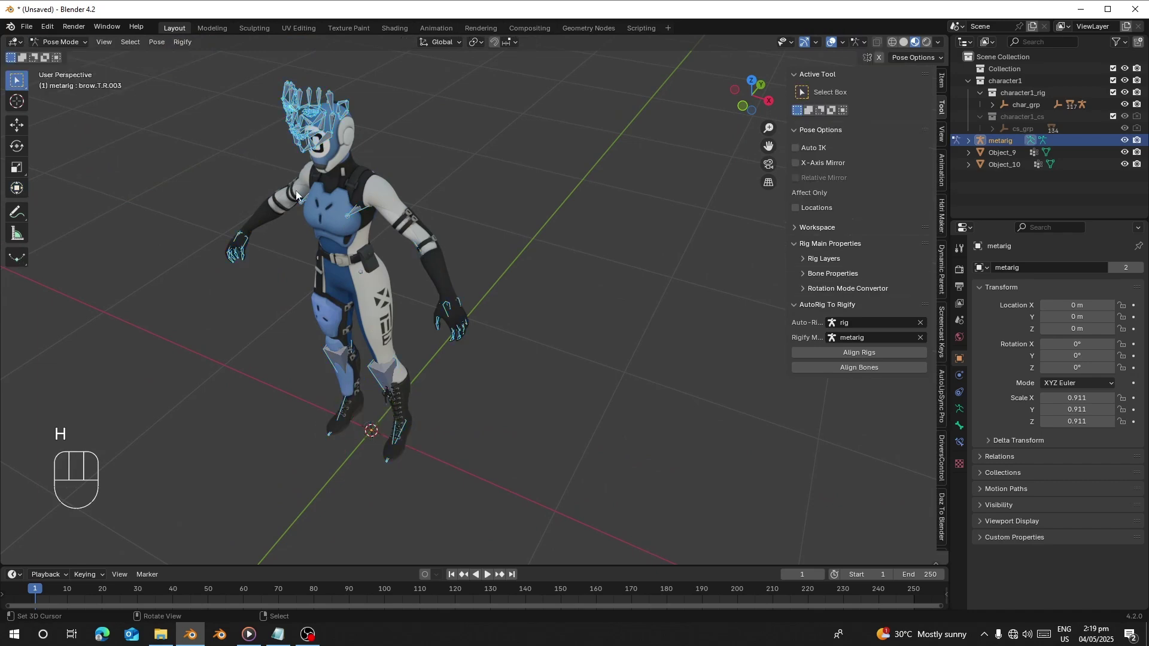
pyautogui.press('Tab')
pyautogui.press('KP_3')
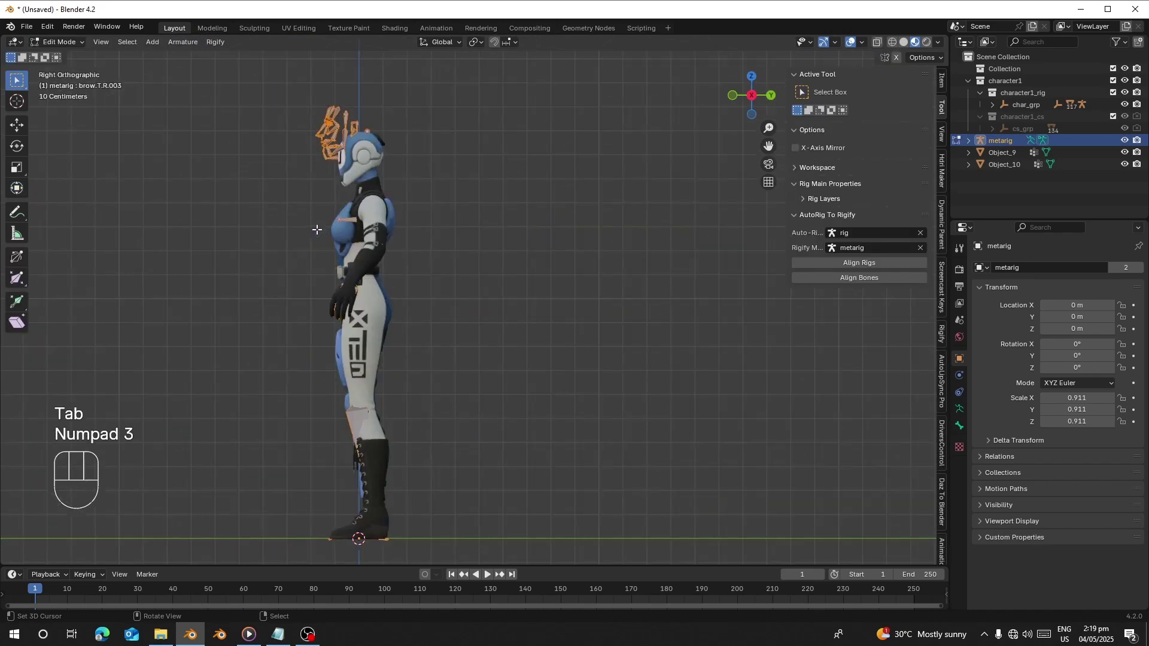
pyautogui.click(892, 42)
pyautogui.scroll(5, 445, 268)
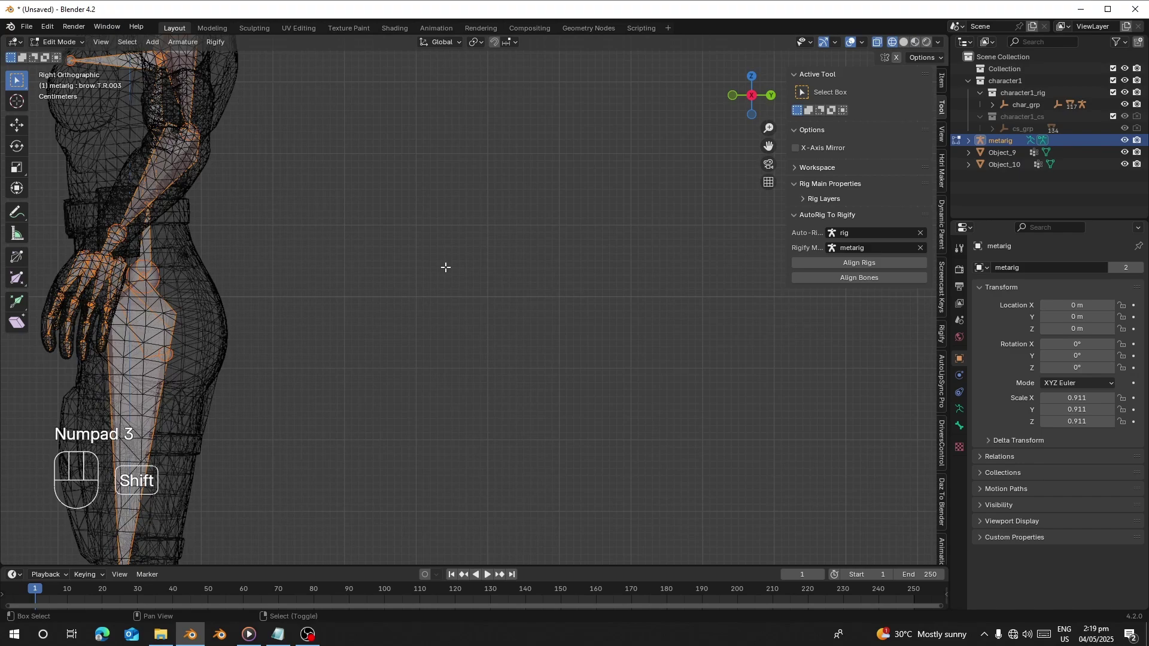
pyautogui.keyDown('shift'); pyautogui.moveTo(445, 268); pyautogui.dragTo(647, 187, button='middle'); pyautogui.keyUp('shift')
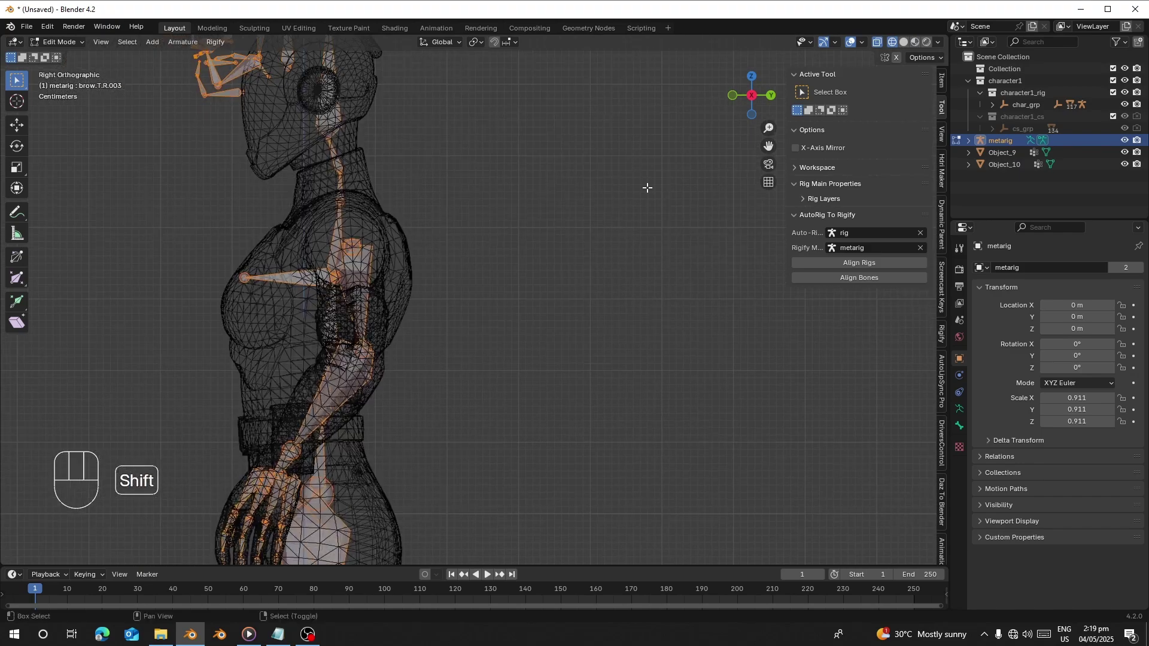
# Step: Move the metarig's breast.L bone lower and forward on the chest with X-Axis Mirror enabled
pyautogui.rightClick(305, 279)
pyautogui.press('g')
pyautogui.click(273, 308)
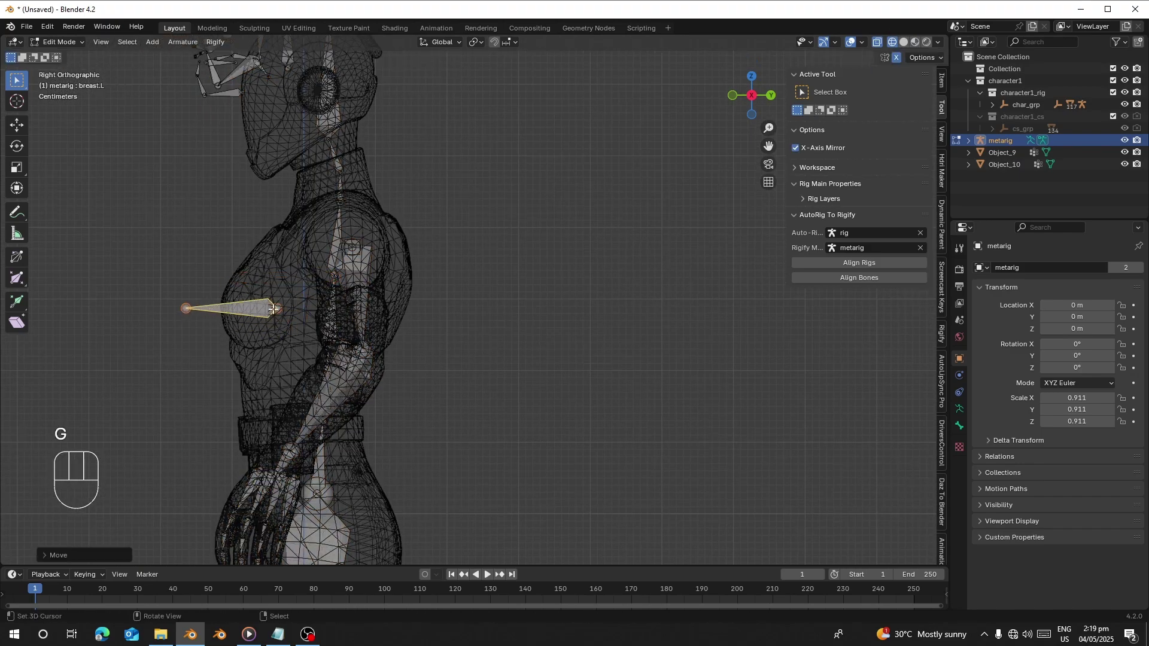
pyautogui.moveTo(273, 309); pyautogui.dragTo(359, 359, button='middle')
pyautogui.scroll(-4, 359, 359)
pyautogui.press('g')
pyautogui.click(316, 354)
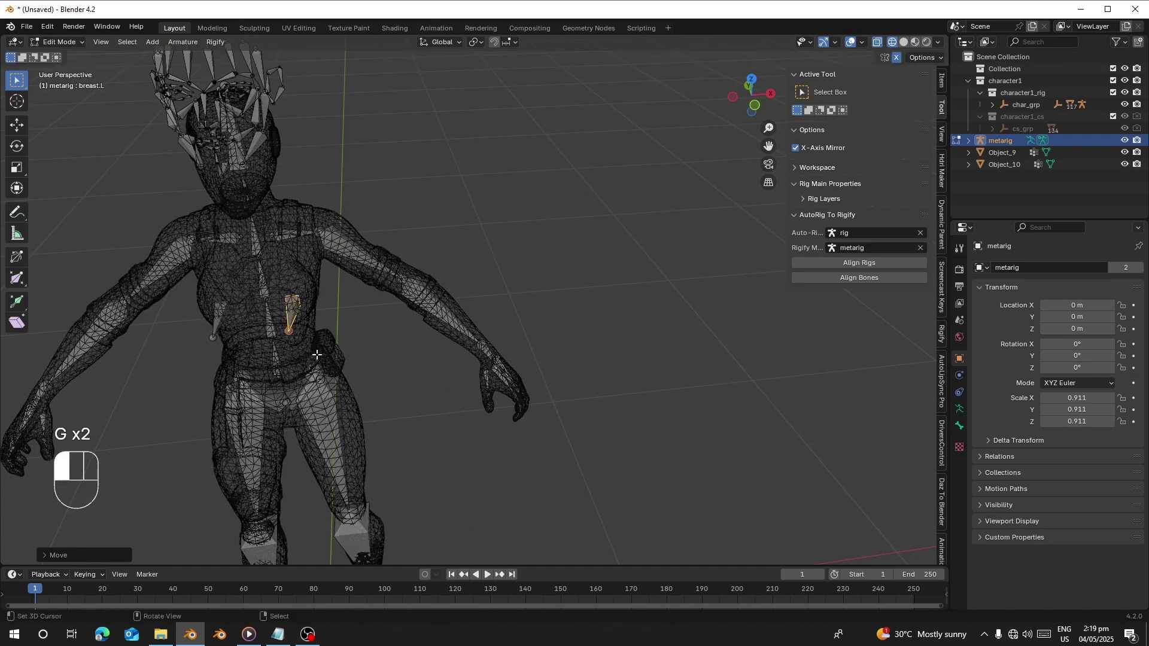
pyautogui.press('KP_3')
pyautogui.click(344, 142)
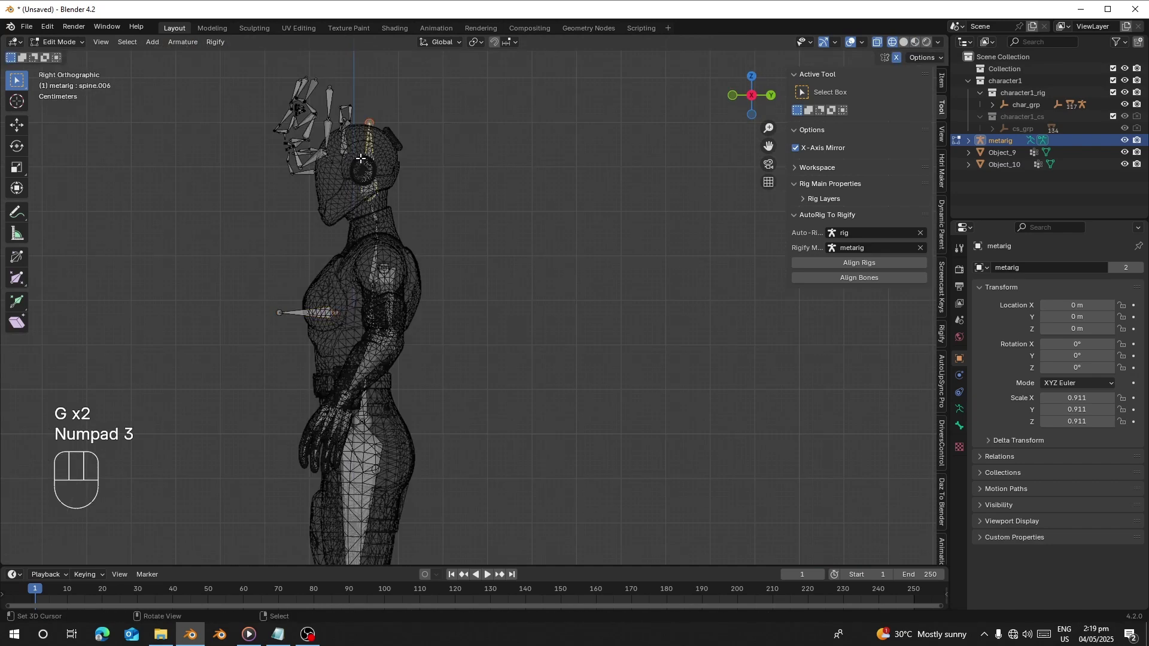
pyautogui.press('b')
pyautogui.moveTo(249, 71); pyautogui.dragTo(347, 191)
pyautogui.press('g')
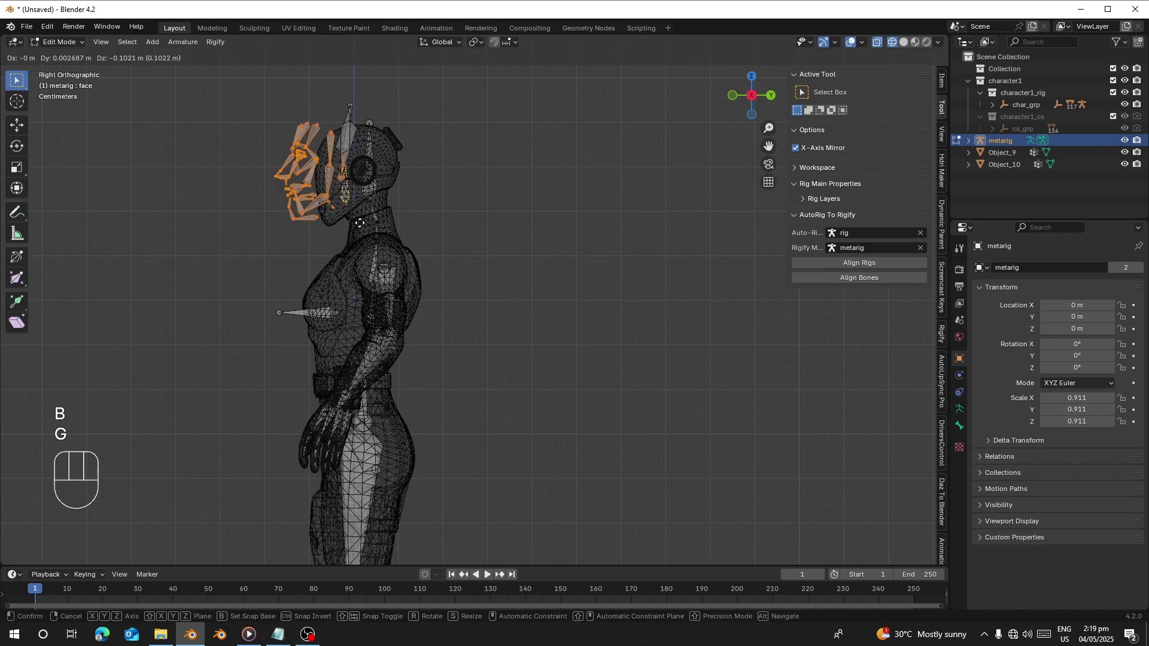
pyautogui.rightClick(366, 195)
# Step: Box-select all of the metarig's face bones, ears included, and move them down and back onto the character's head
pyautogui.press('b')
pyautogui.moveTo(308, 61); pyautogui.dragTo(368, 157)
pyautogui.press('g')
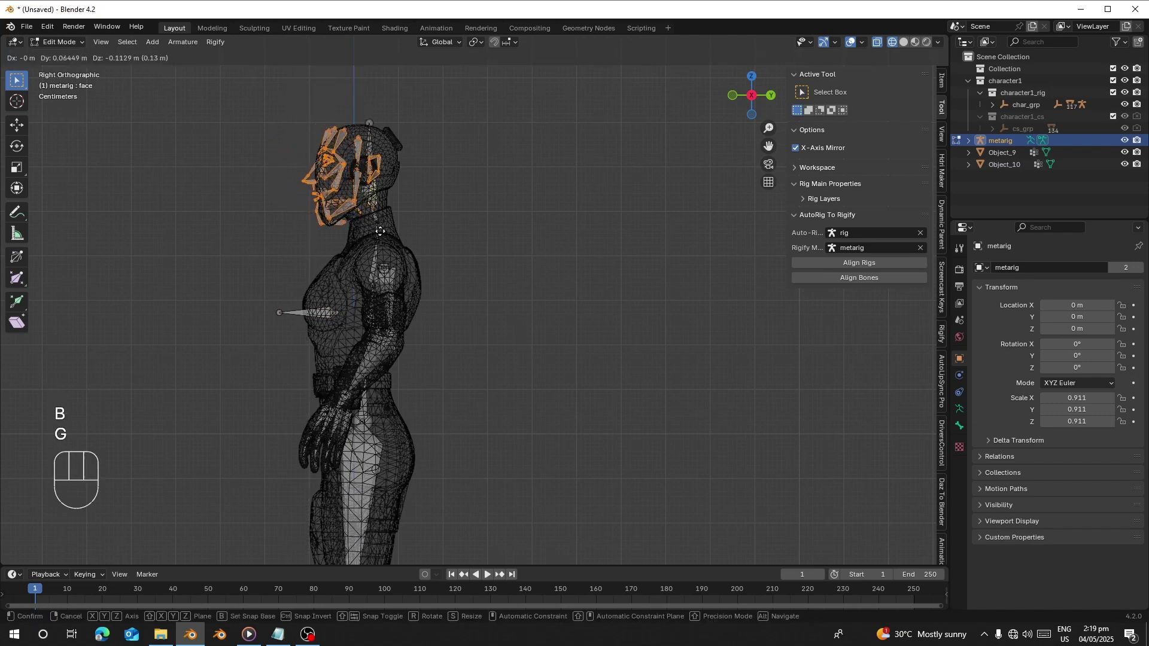
pyautogui.click(394, 214)
# Step: Lower the selected face bones by about 0.006 m along the Z axis in front view
pyautogui.press('KP_1')
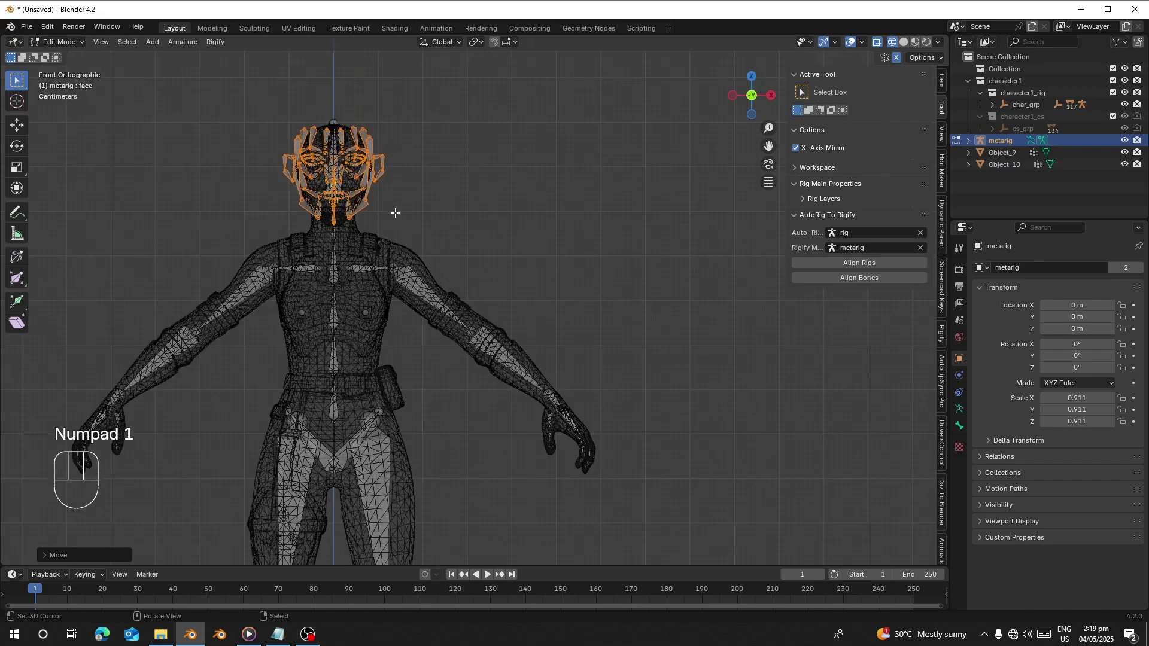
pyautogui.scroll(3, 392, 210)
pyautogui.keyDown('shift'); pyautogui.moveTo(393, 211); pyautogui.dragTo(497, 287, button='middle'); pyautogui.keyUp('shift')
pyautogui.press('f')
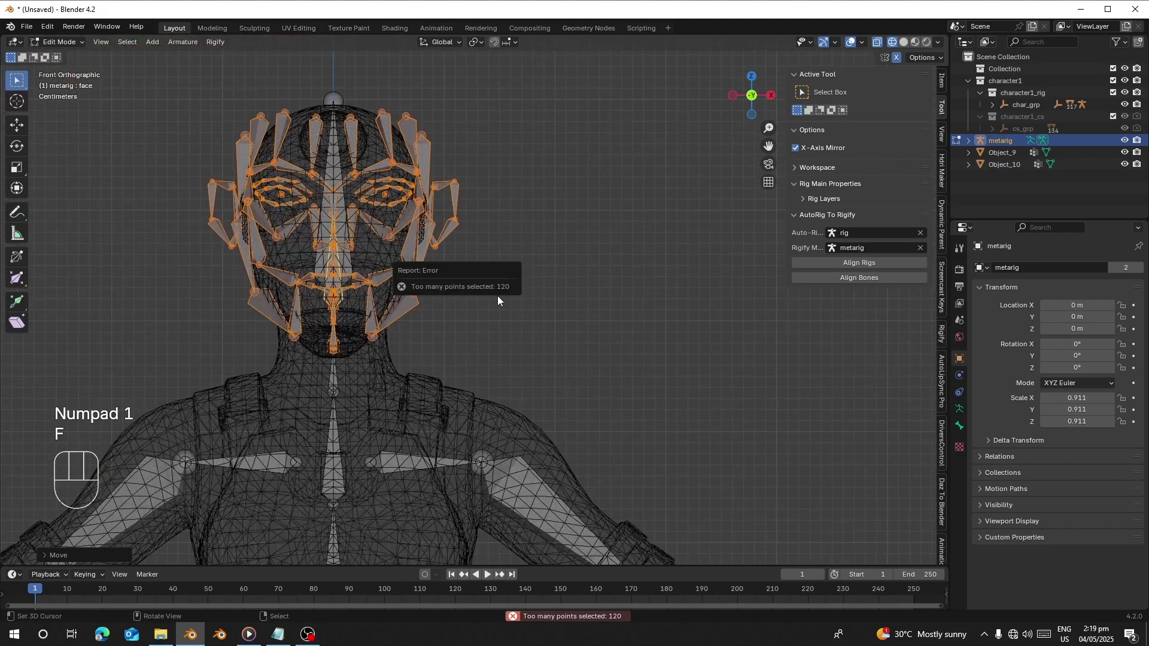
pyautogui.press('g')
pyautogui.press('g')
pyautogui.press('z')
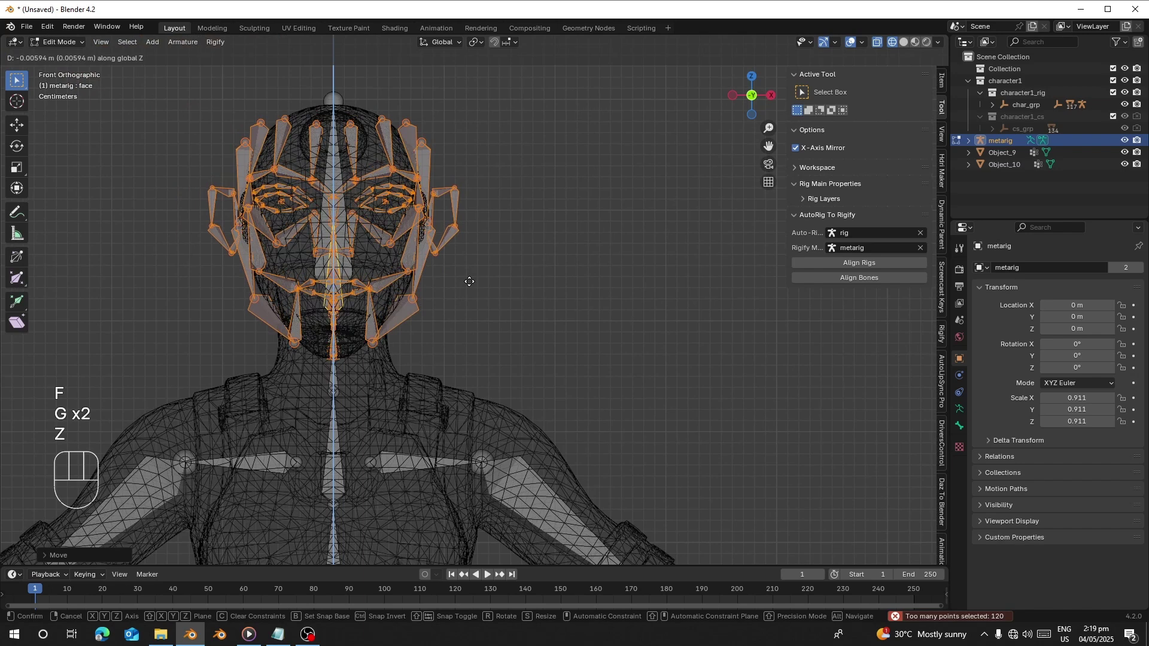
pyautogui.click(471, 277)
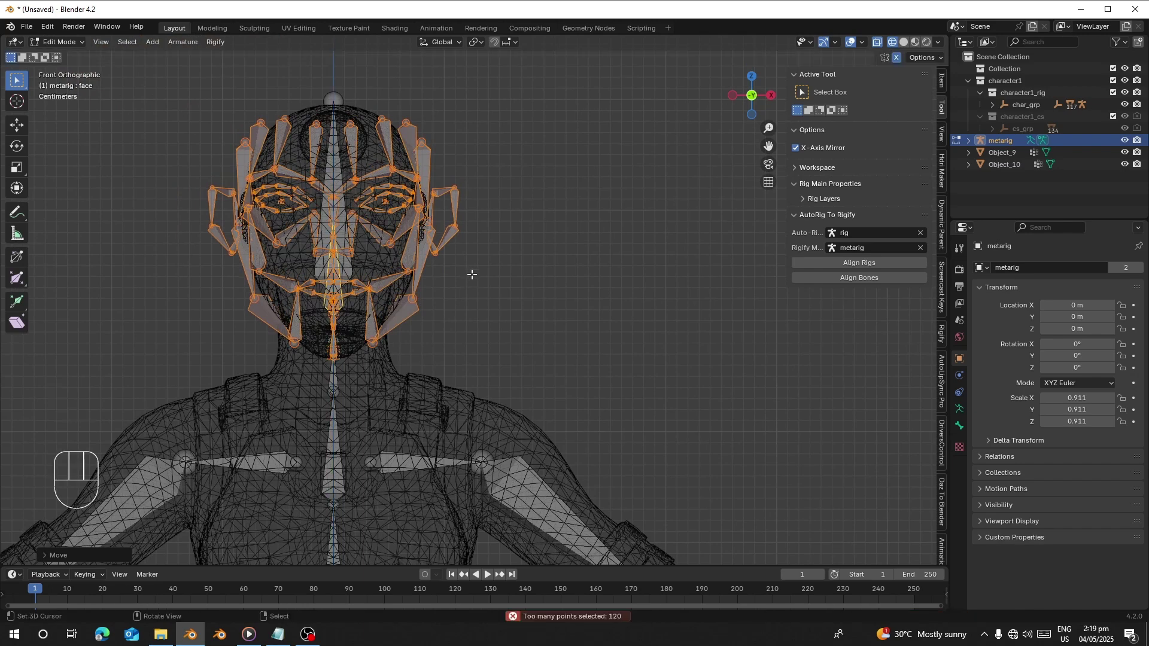
# Step: Scale the selected face bones down slightly and shift them along Z to fit the head mesh
pyautogui.press('s')
pyautogui.click(456, 279)
pyautogui.press('g')
pyautogui.press('z')
pyautogui.click(412, 308)
# Step: Return the metarig to Object Mode and check the fit of its head and chest bones
pyautogui.moveTo(312, 252); pyautogui.dragTo(213, 256, button='middle')
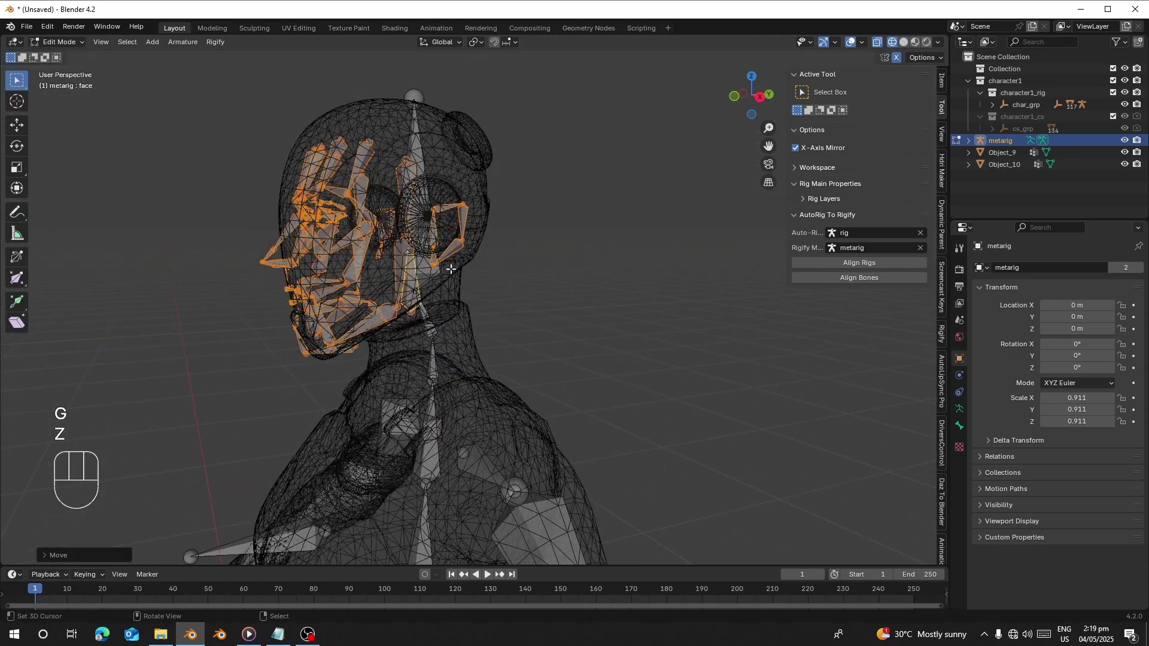
pyautogui.click(67, 41)
pyautogui.click(67, 54)
pyautogui.moveTo(353, 282)
pyautogui.mouseDown(button='middle')
pyautogui.moveTo(367, 280)
pyautogui.moveTo(343, 296)
pyautogui.moveTo(361, 282)
pyautogui.mouseUp(button='middle')
pyautogui.scroll(-4, 360, 281)
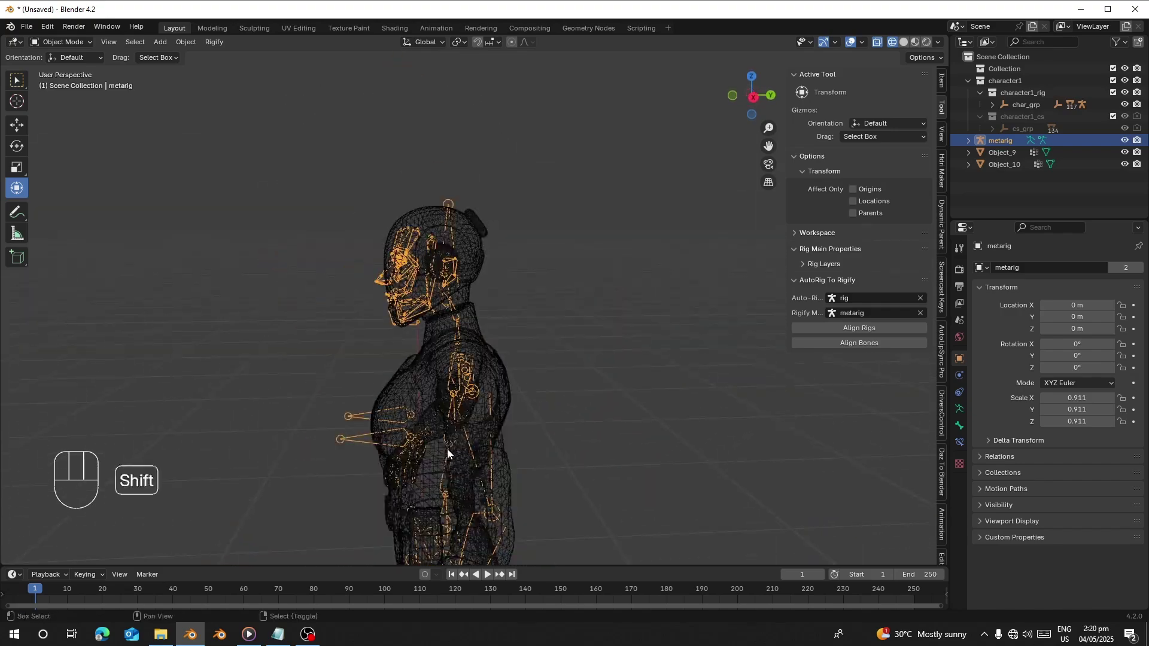
# Step: Keep the metarig in Object Mode and show the character in Material Preview shading
pyautogui.scroll(-4, 436, 342)
pyautogui.keyDown('shift'); pyautogui.moveTo(447, 449); pyautogui.dragTo(522, 233, button='middle'); pyautogui.keyUp('shift')
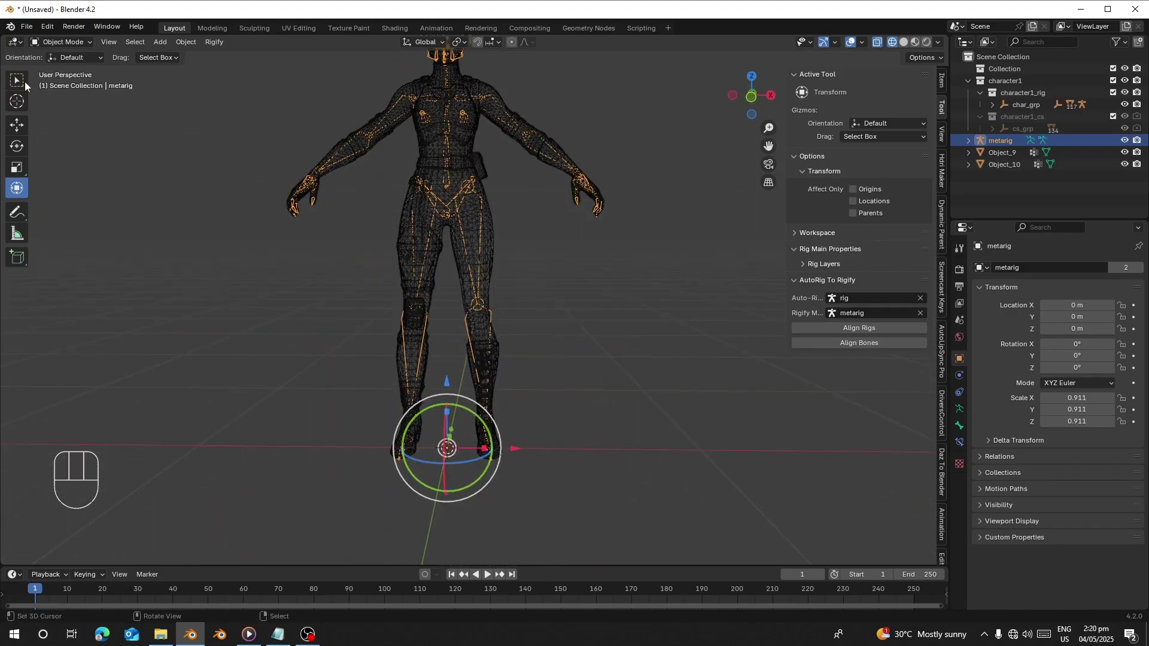
pyautogui.click(55, 46)
pyautogui.click(63, 56)
pyautogui.click(916, 42)
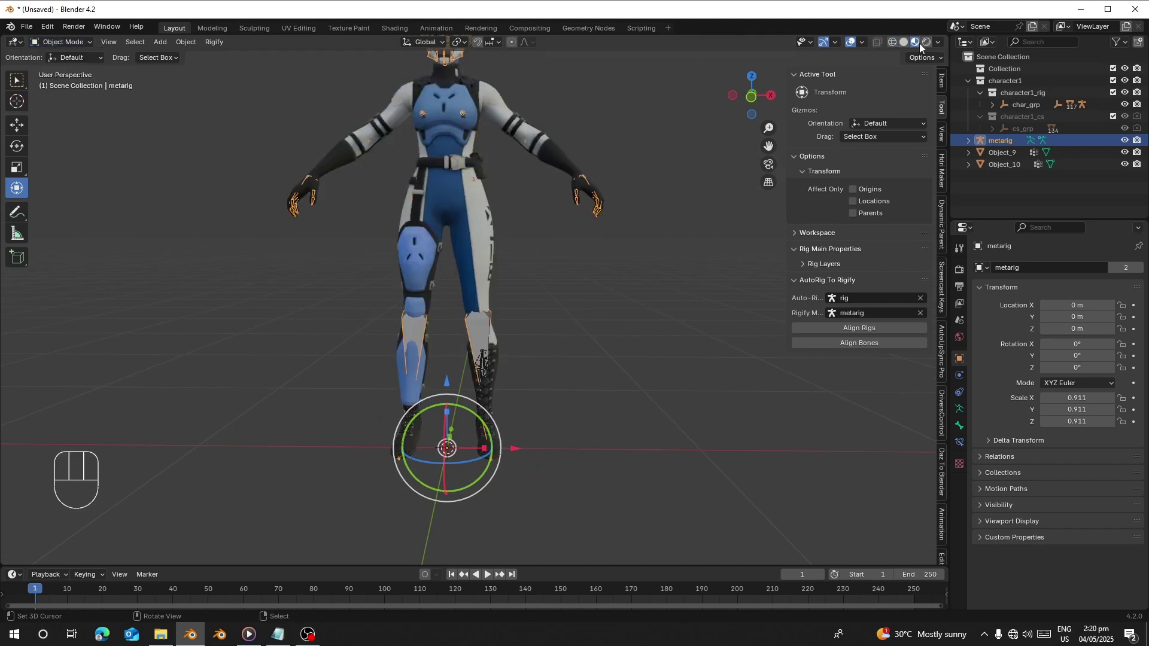
# Step: Open the metarig's armature data properties and bring up its Rigify rig generation options
pyautogui.click(958, 426)
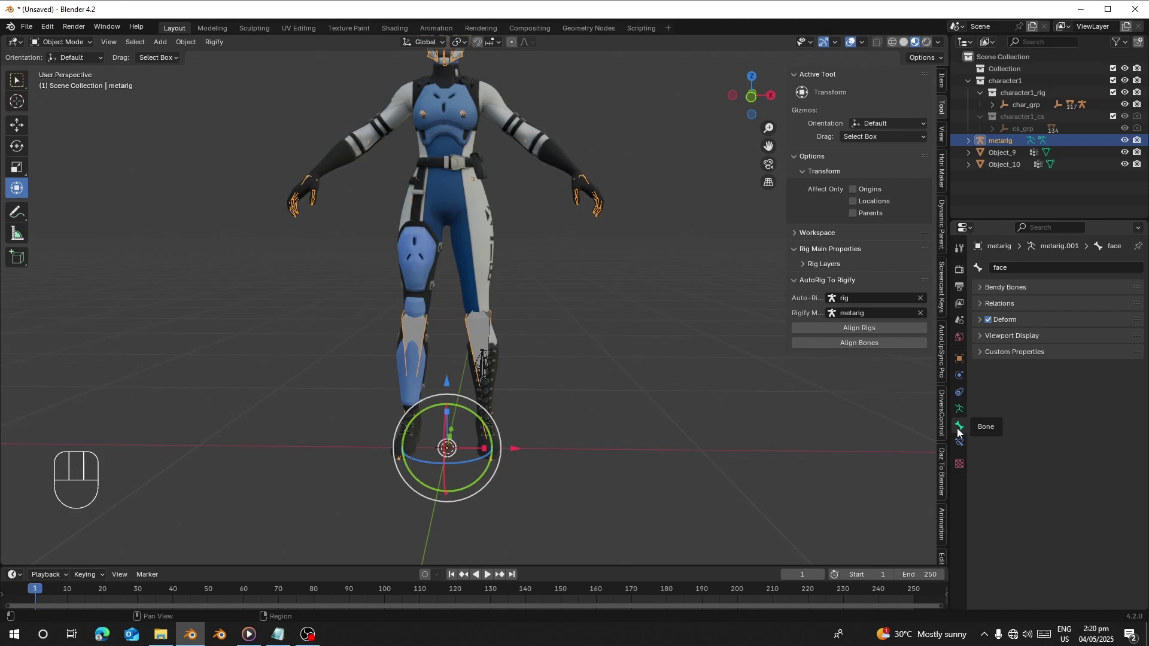
pyautogui.click(962, 442)
pyautogui.click(960, 408)
pyautogui.scroll(-10, 1015, 524)
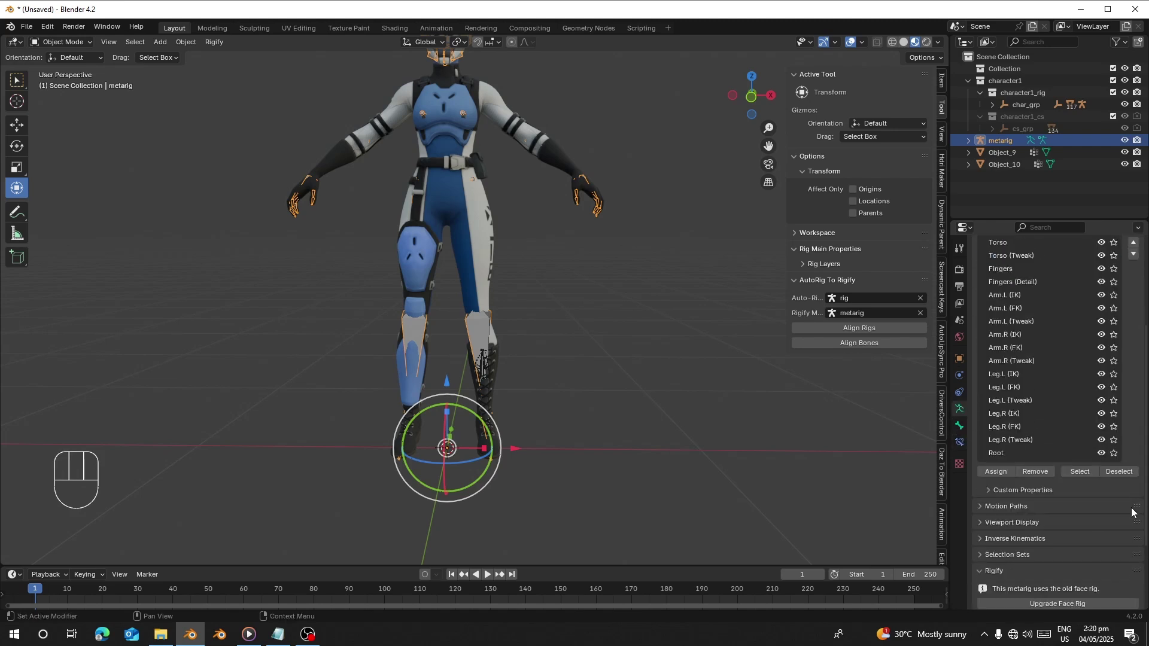
pyautogui.scroll(-4, 460, 258)
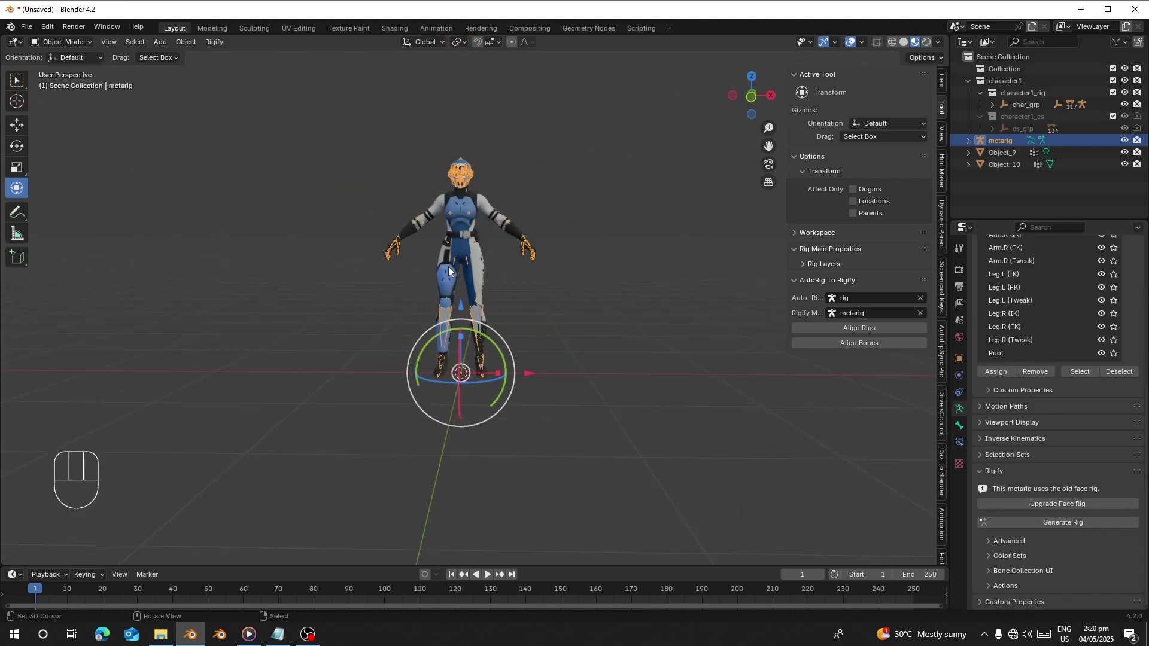
# Step: Apply all transforms to the metarig and generate its Rigify control rig
pyautogui.keyDown('shift'); pyautogui.moveTo(461, 258); pyautogui.dragTo(444, 321, button='middle'); pyautogui.keyUp('shift')
pyautogui.scroll(4, 444, 321)
pyautogui.hotkey('ctrl', 'a')
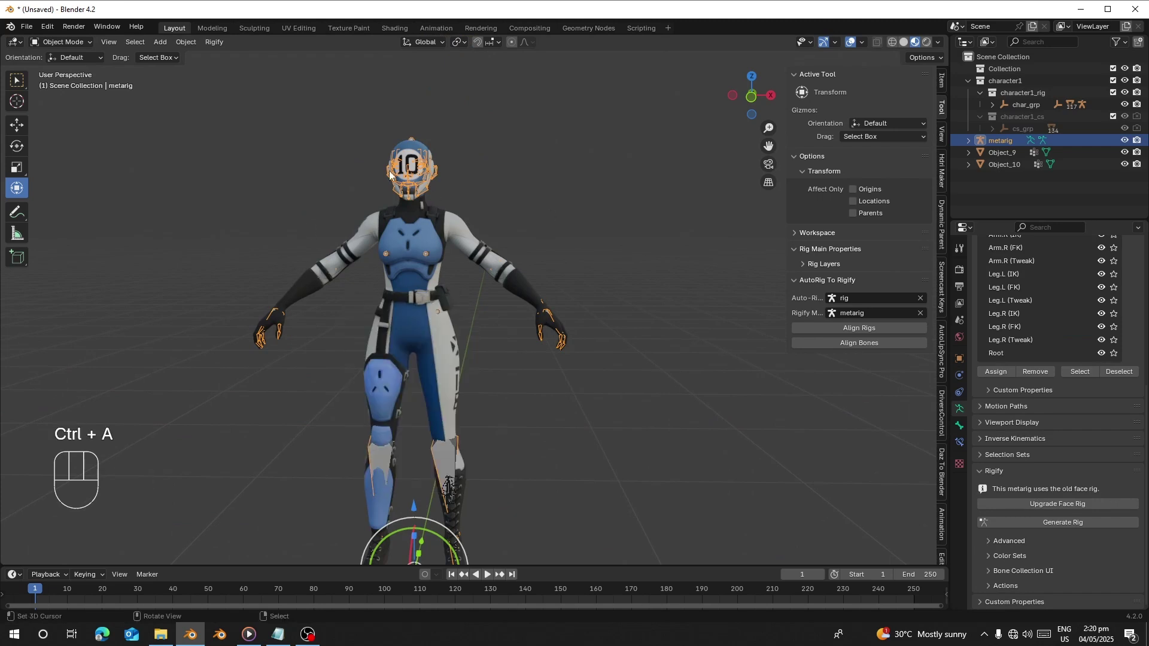
pyautogui.hotkey('ctrl', 'a')
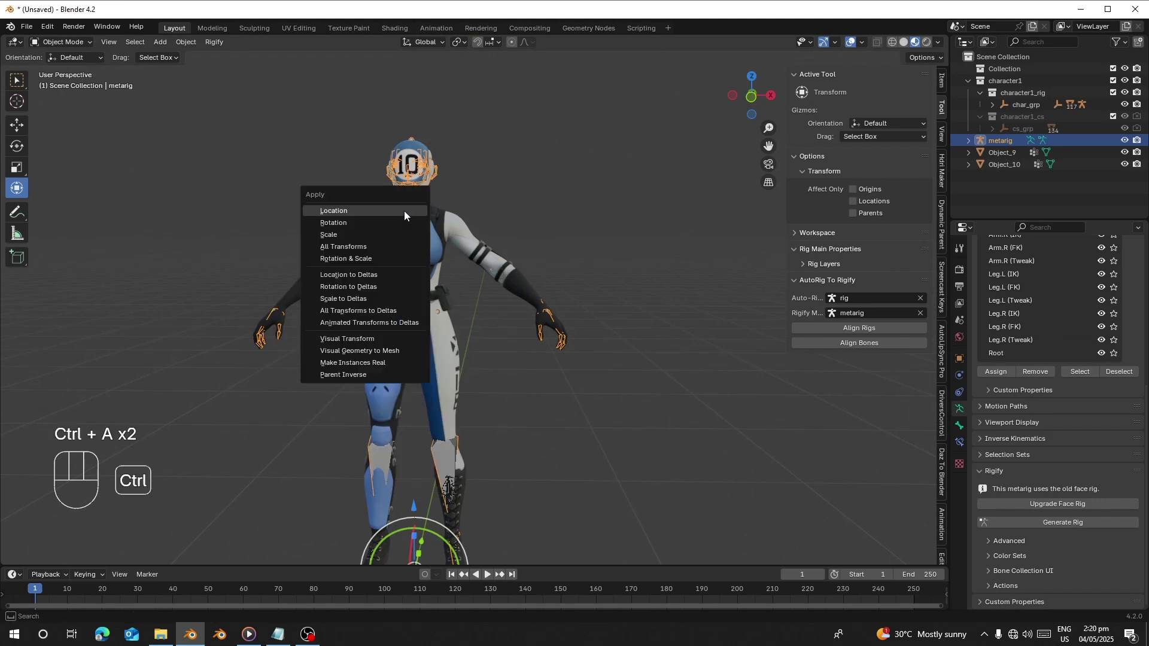
pyautogui.click(387, 245)
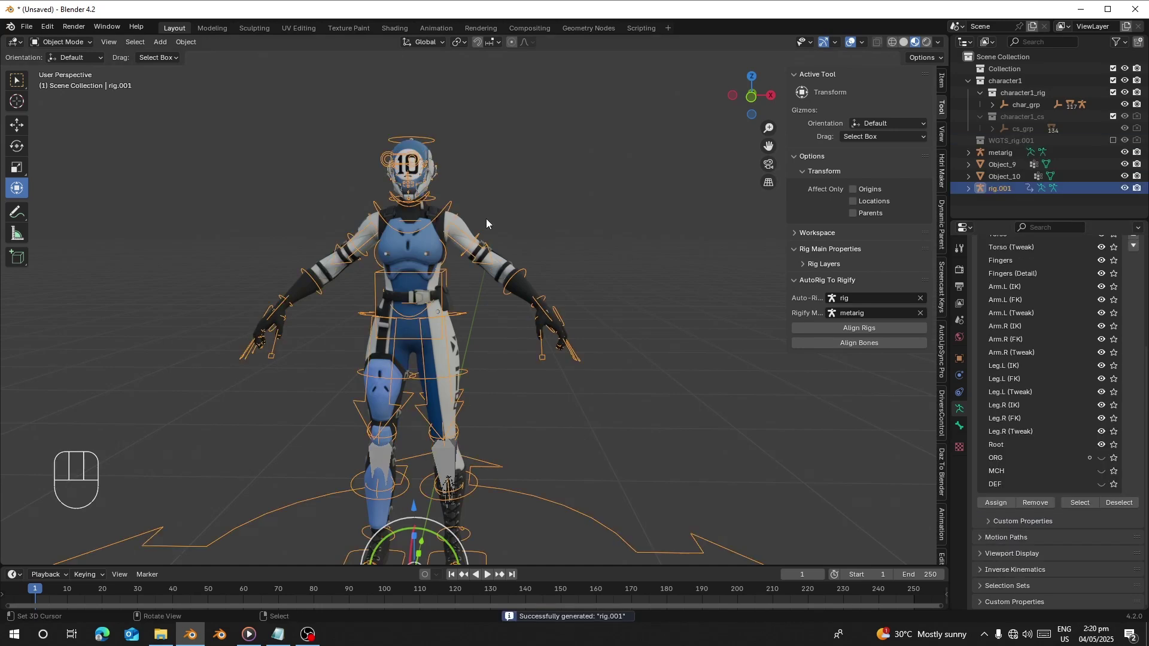
pyautogui.scroll(-2, 433, 82)
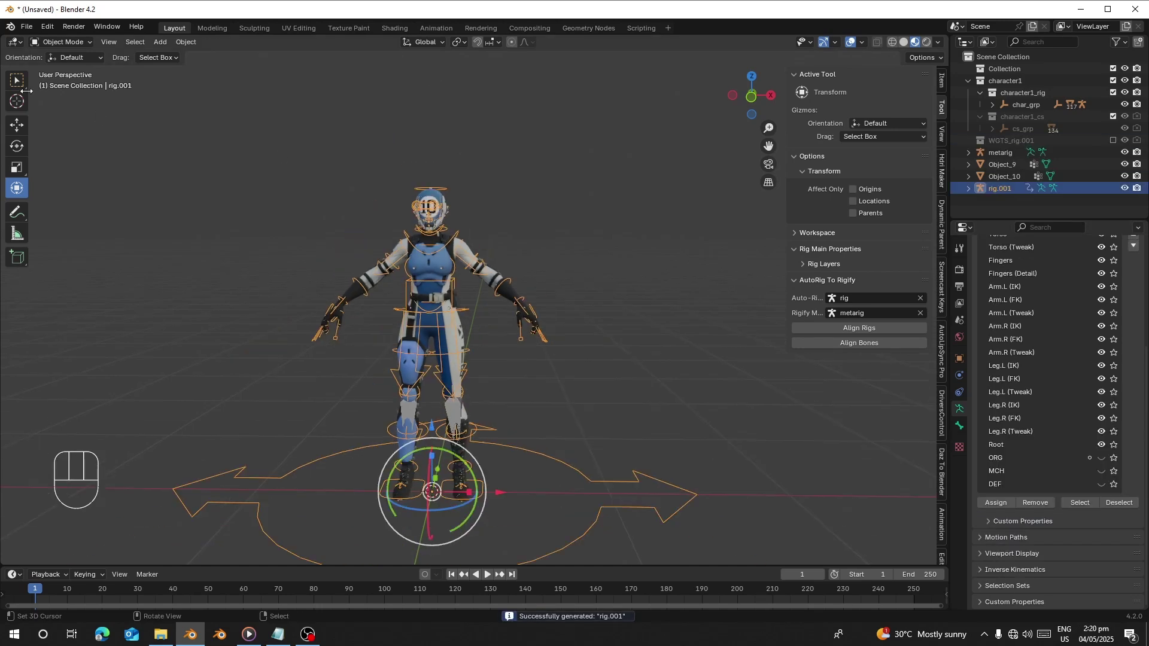
pyautogui.click(78, 43)
pyautogui.moveTo(495, 500); pyautogui.dragTo(461, 410)
pyautogui.hotkey('ctrl', 'z')
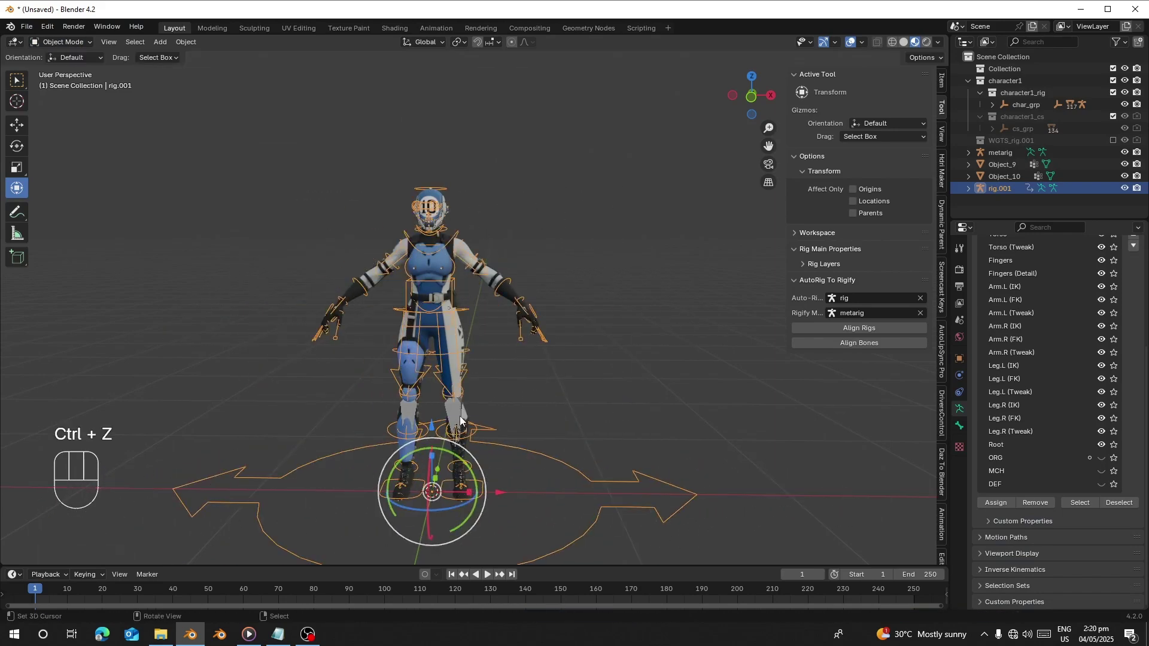
# Step: Hide the metarig and select both character meshes together with the generated rig as the active object
pyautogui.press('h')
pyautogui.press('a')
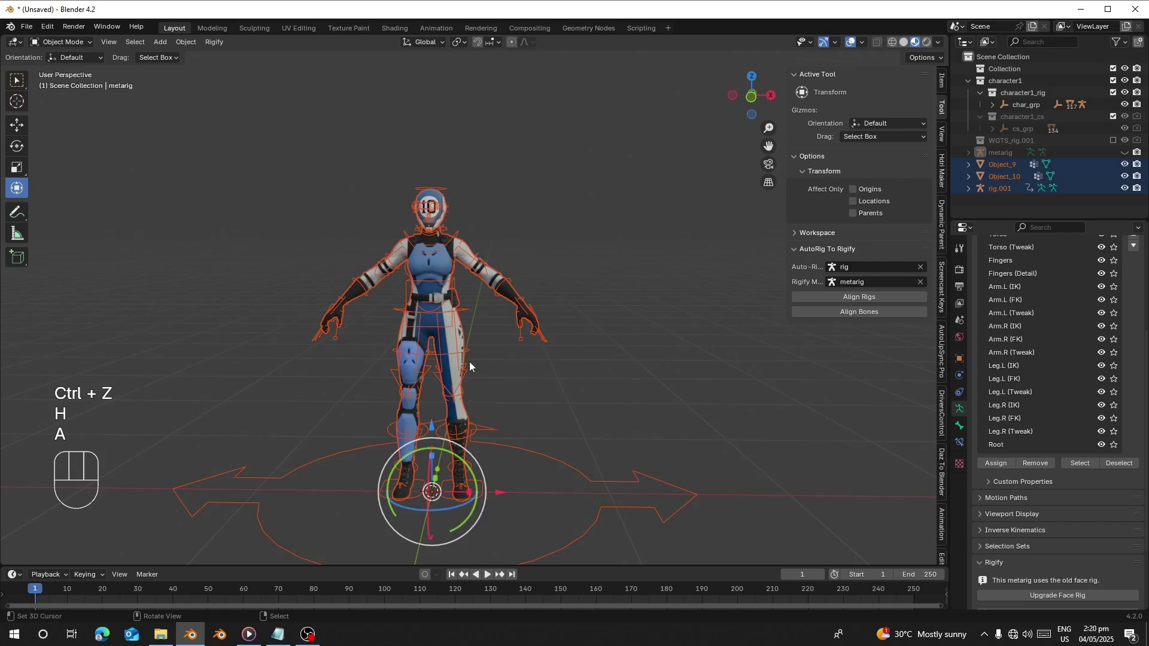
pyautogui.keyDown('shift'); pyautogui.click(466, 320); pyautogui.keyUp('shift')
pyautogui.press('g')
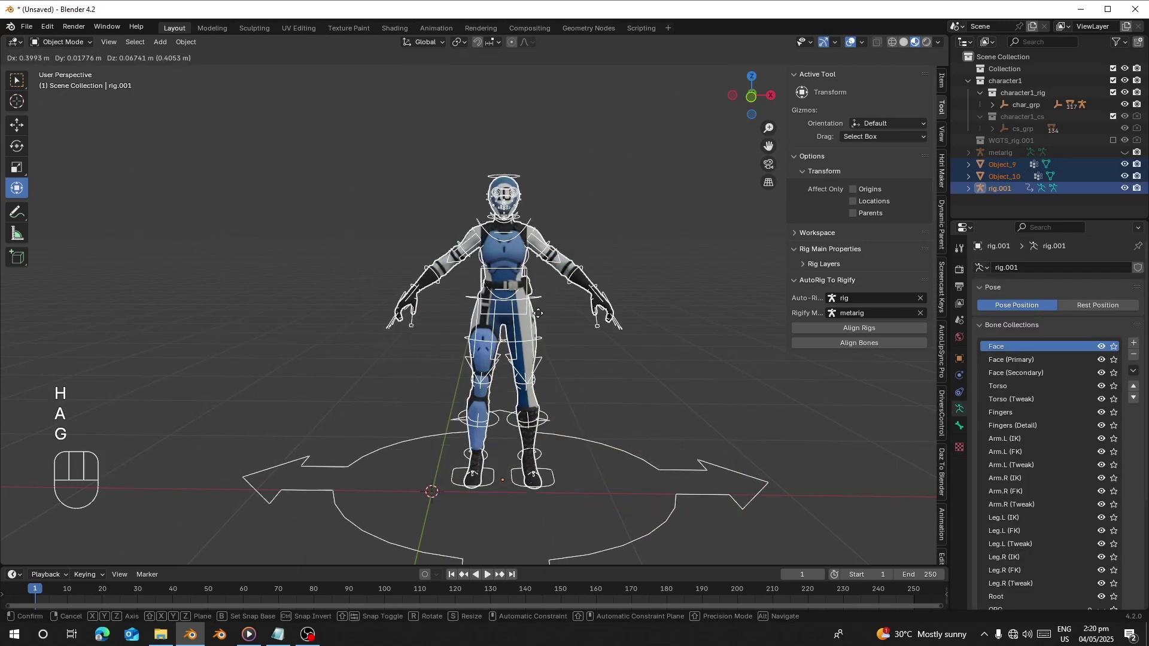
pyautogui.rightClick(524, 319)
# Step: Parent the meshes Object_9 and Object_10 to rig.001 with automatic weights, keeping the rig as the active object
pyautogui.keyDown('shift'); pyautogui.rightClick(464, 307); pyautogui.keyUp('shift')
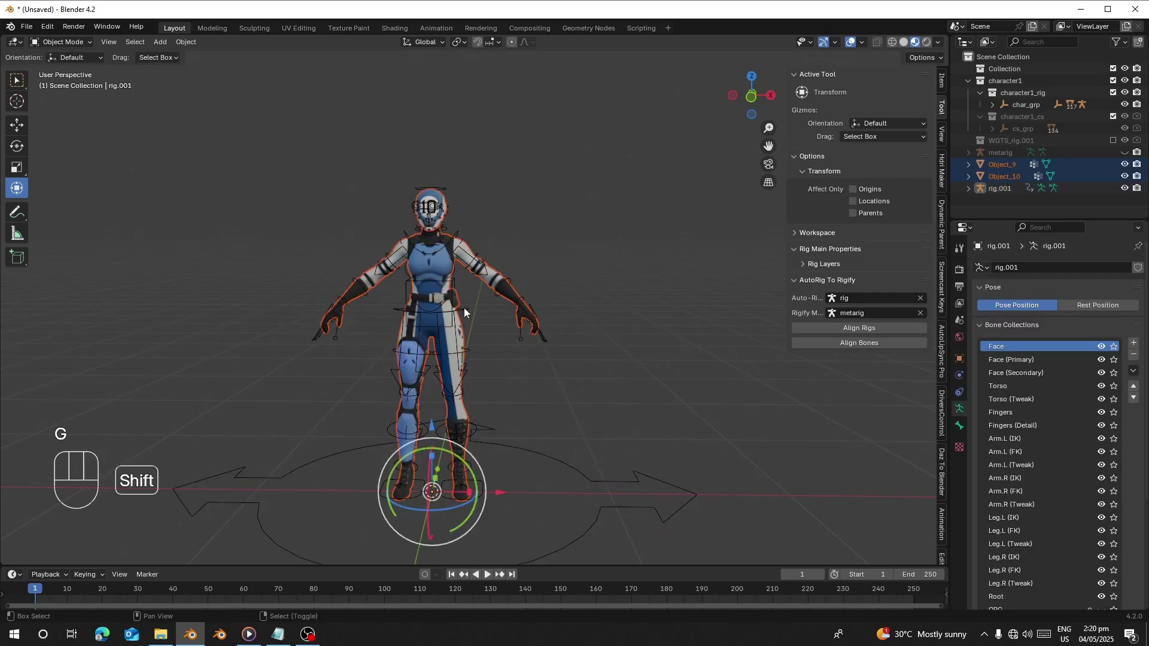
pyautogui.keyDown('shift'); pyautogui.rightClick(464, 308); pyautogui.keyUp('shift')
pyautogui.hotkey('ctrl', 'b')
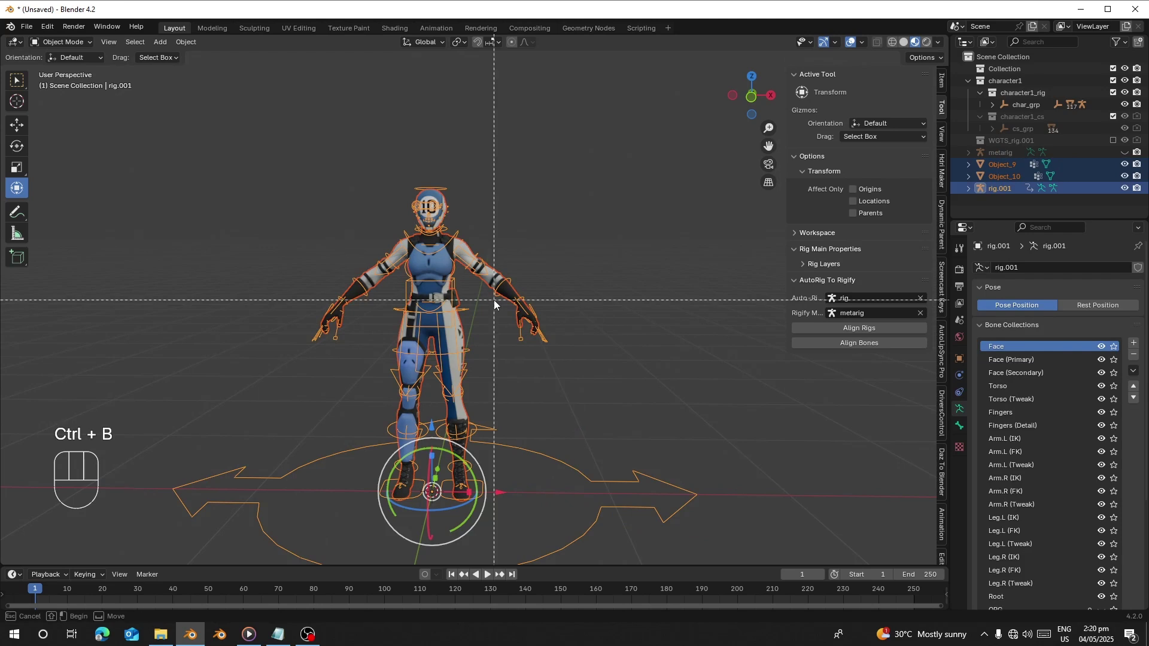
pyautogui.rightClick(491, 174)
pyautogui.hotkey('ctrl', 'p')
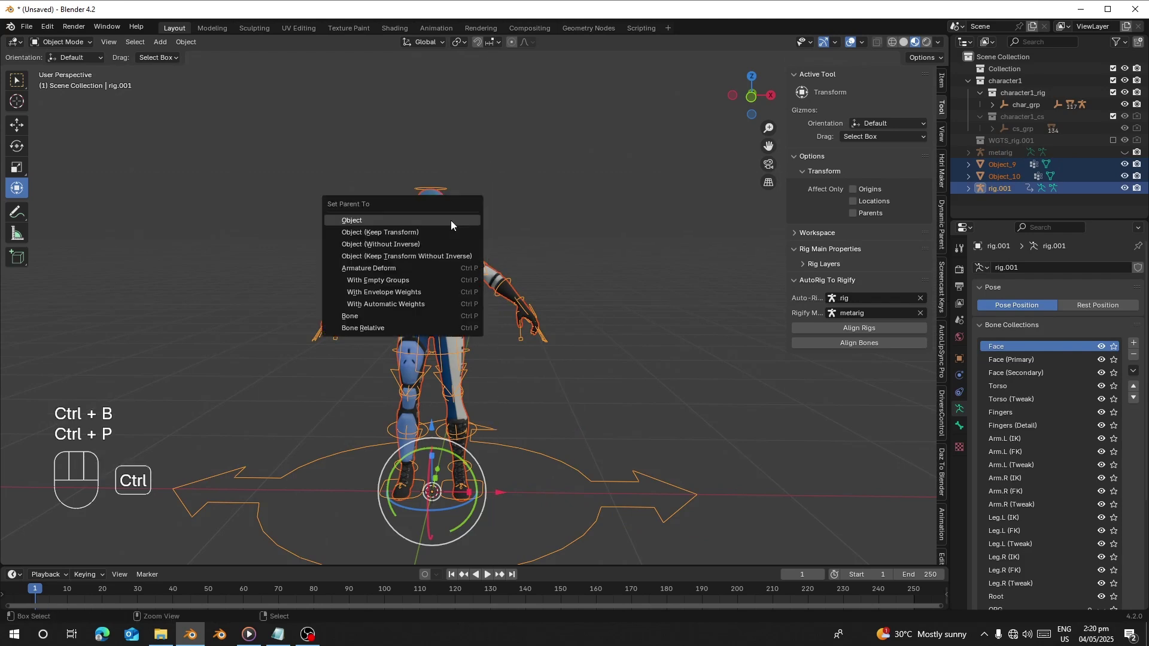
pyautogui.click(398, 304)
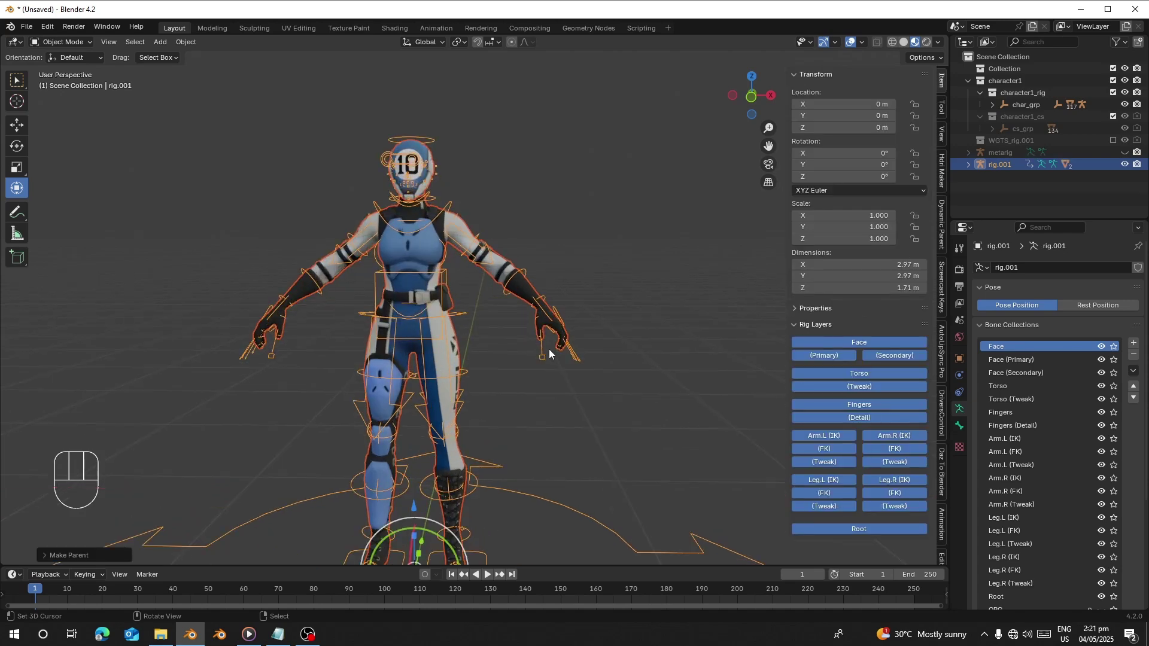
# Step: Switch the generated rig rig.001 to Pose Mode
pyautogui.scroll(-2, 548, 348)
pyautogui.keyDown('shift'); pyautogui.moveTo(548, 348); pyautogui.dragTo(462, 281, button='middle'); pyautogui.keyUp('shift')
pyautogui.click(60, 42)
pyautogui.click(64, 82)
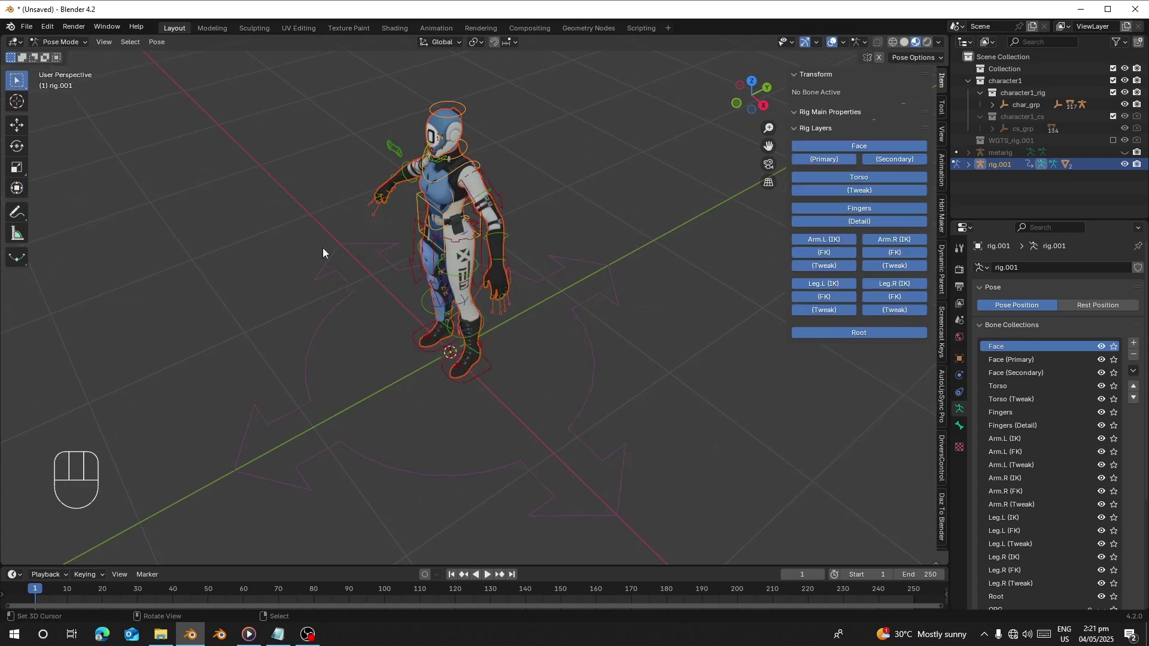
# Step: Test the left arm's deformation by raising and rotating its IK hand control
pyautogui.click(514, 263)
pyautogui.moveTo(514, 263); pyautogui.dragTo(504, 325, button='middle')
pyautogui.scroll(2, 530, 307)
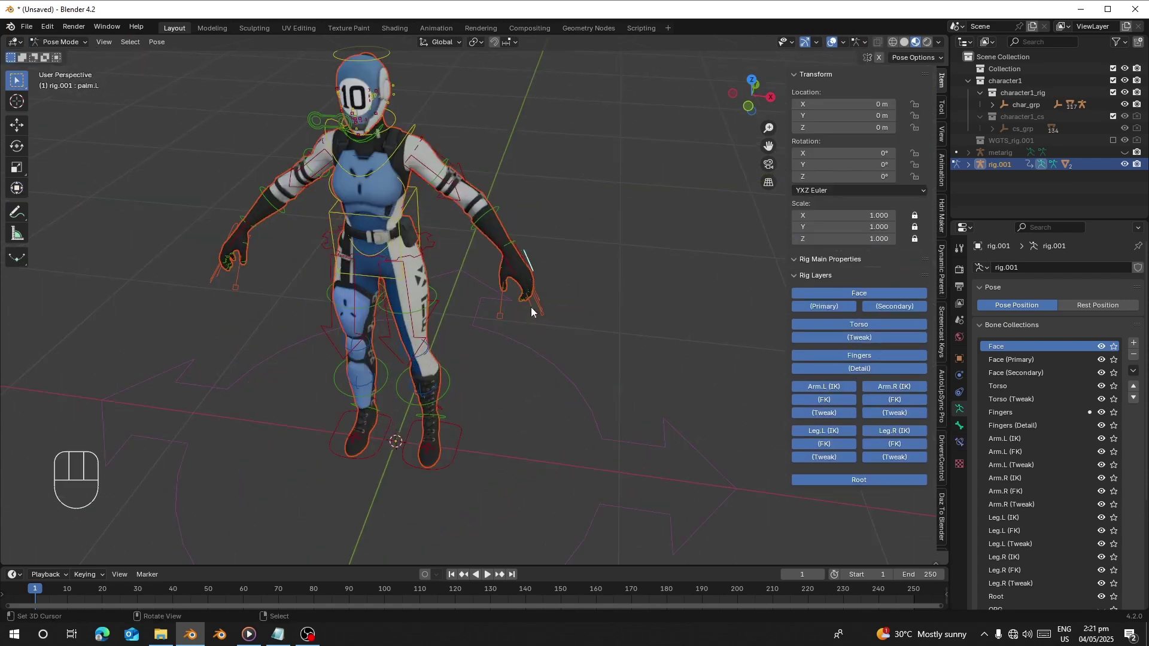
pyautogui.click(510, 263)
pyautogui.press('g')
pyautogui.rightClick(520, 256)
pyautogui.moveTo(520, 256); pyautogui.dragTo(434, 252, button='middle')
pyautogui.press('g')
pyautogui.click(418, 217)
pyautogui.press('r')
pyautogui.click(343, 311)
pyautogui.moveTo(342, 311); pyautogui.dragTo(483, 212, button='middle')
pyautogui.press('g')
pyautogui.press('r')
pyautogui.scroll(-3, 557, 260)
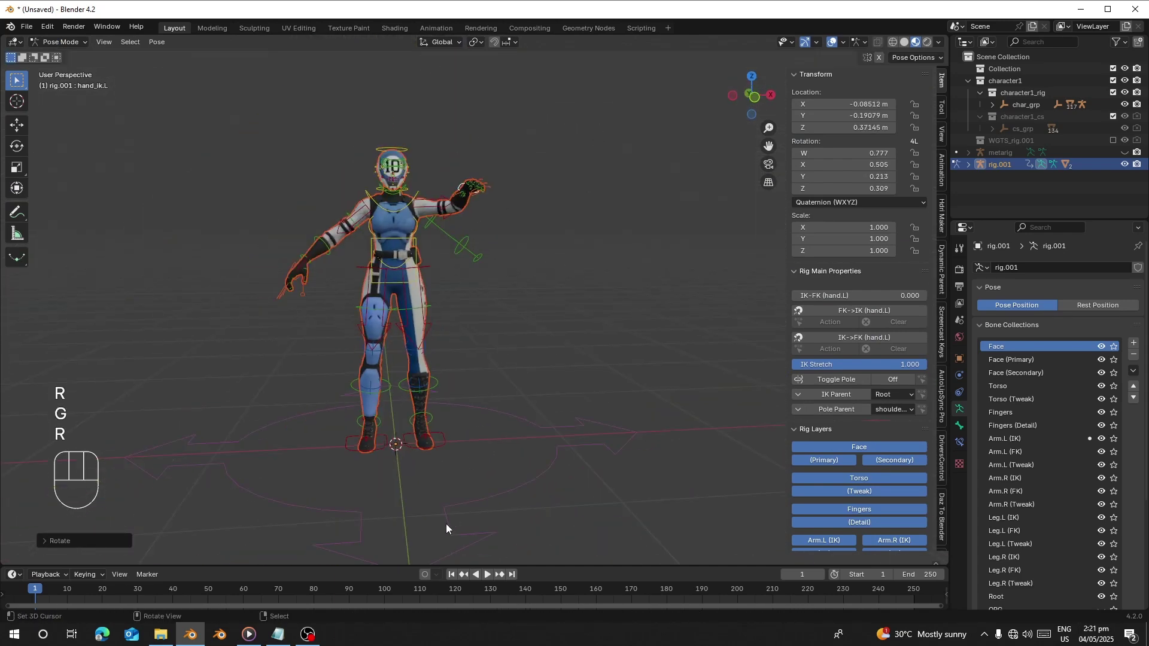
# Step: Test the left leg by lifting its IK foot control to about X 0.19, Y -0.48, Z 0.40 m
pyautogui.rightClick(445, 457)
pyautogui.click(437, 446)
pyautogui.press('g')
pyautogui.click(475, 379)
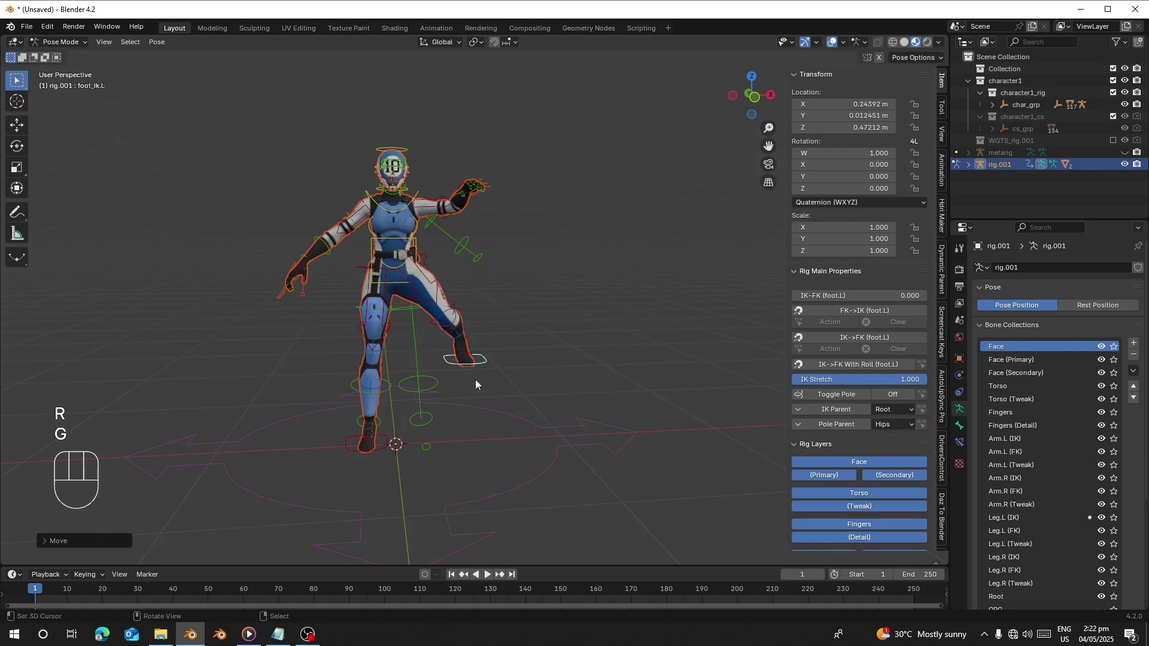
pyautogui.press('g')
pyautogui.moveTo(475, 380); pyautogui.dragTo(380, 342, button='middle')
pyautogui.press('g')
pyautogui.click(433, 377)
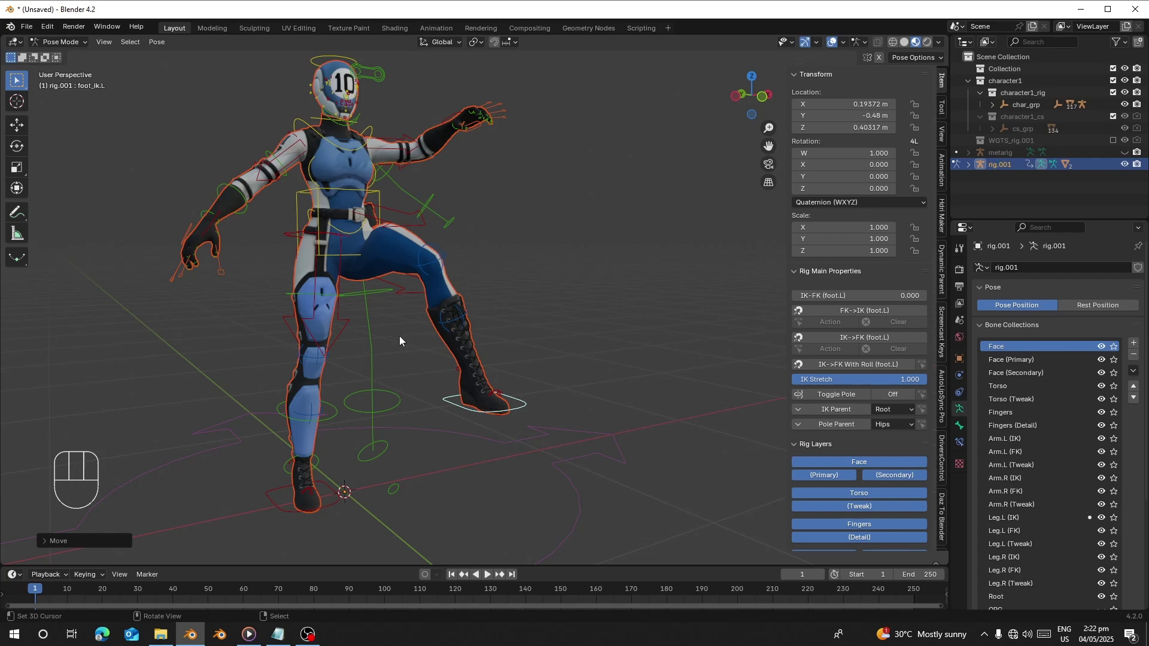
pyautogui.press('g')
pyautogui.rightClick(407, 336)
pyautogui.press('g')
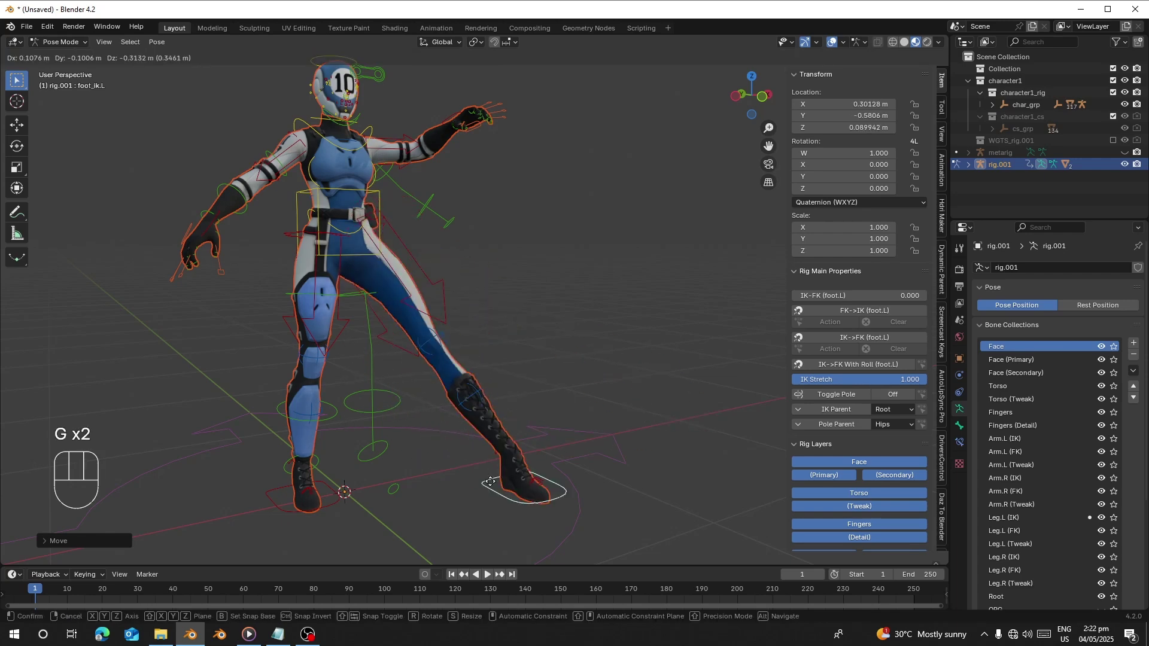
pyautogui.click(486, 406)
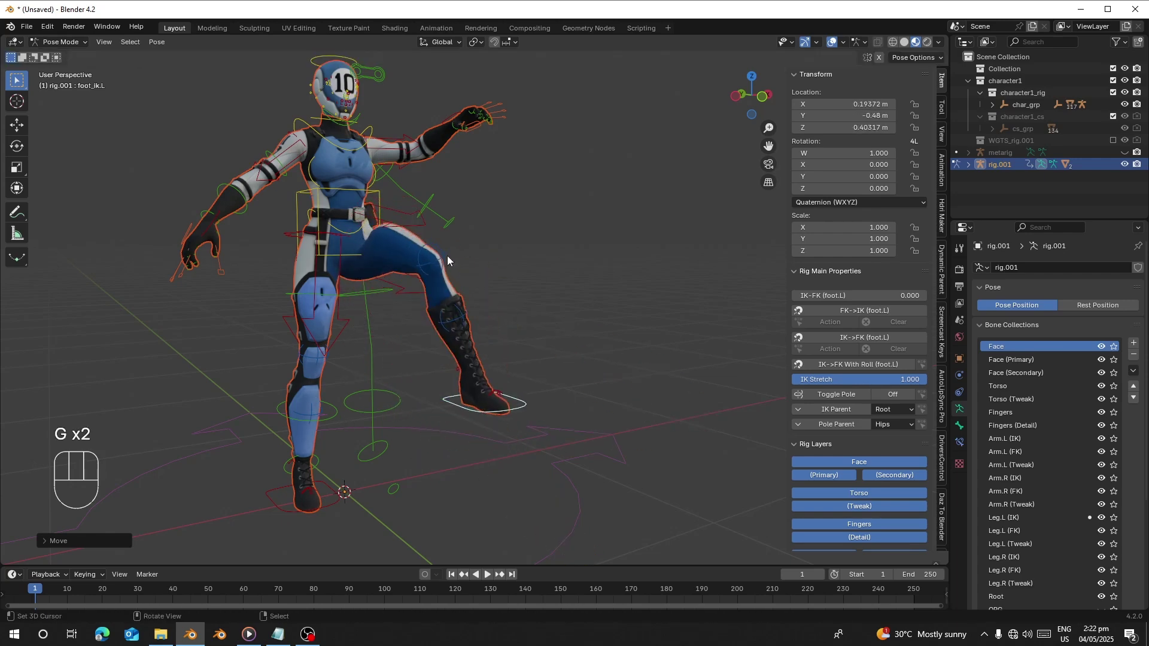
# Step: Rotate the left IK foot control from several views to test how the lower leg and boot deform
pyautogui.moveTo(447, 256); pyautogui.dragTo(539, 328, button='middle')
pyautogui.press('r')
pyautogui.click(527, 429)
pyautogui.moveTo(526, 428); pyautogui.dragTo(441, 475, button='middle')
pyautogui.press('r')
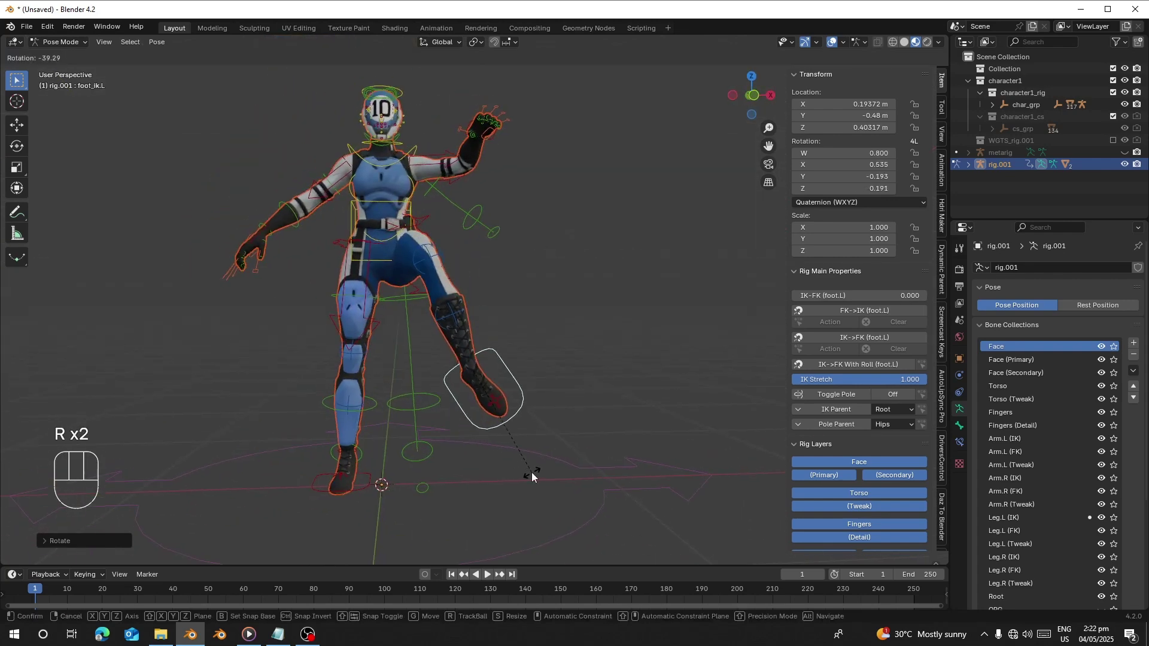
pyautogui.click(531, 472)
pyautogui.rightClick(459, 326)
pyautogui.moveTo(460, 326); pyautogui.dragTo(371, 350, button='middle')
pyautogui.press('g')
pyautogui.rightClick(450, 388)
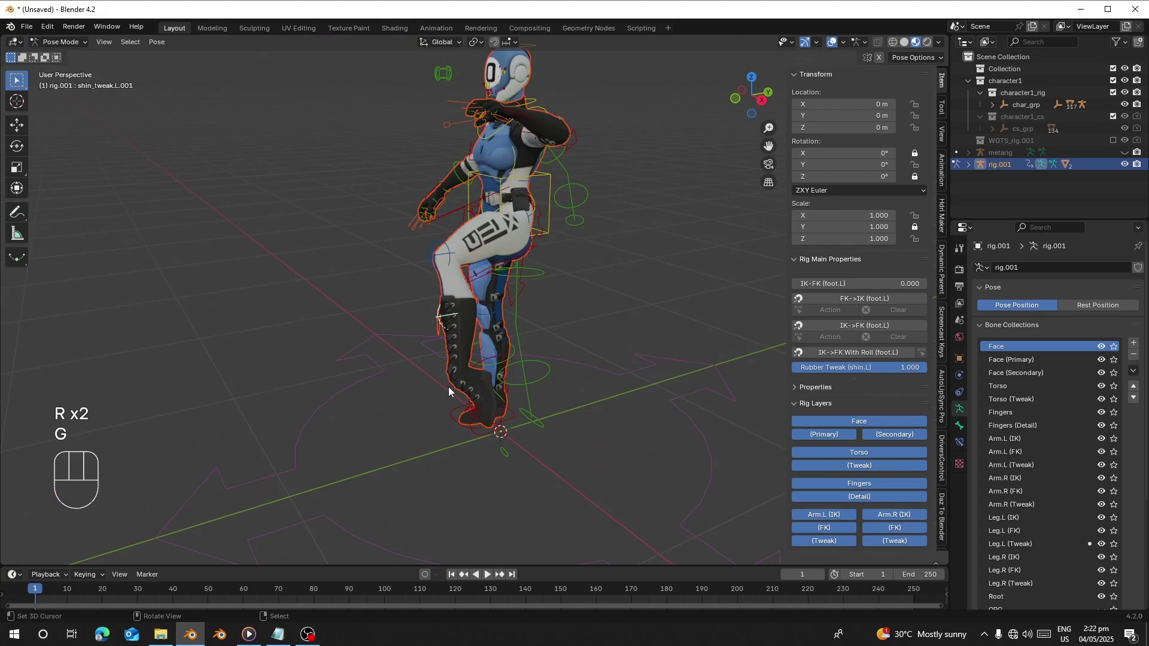
# Step: Try moving the torso control to test how the body follows
pyautogui.click(477, 363)
pyautogui.moveTo(450, 387); pyautogui.dragTo(447, 416, button='middle')
pyautogui.click(455, 371)
pyautogui.press('r')
pyautogui.press('g')
pyautogui.click(439, 392)
# Step: Clear the location and rotation of all pose bones
pyautogui.press('a')
pyautogui.hotkey('alt', 'g')
pyautogui.hotkey('alt', 'r')
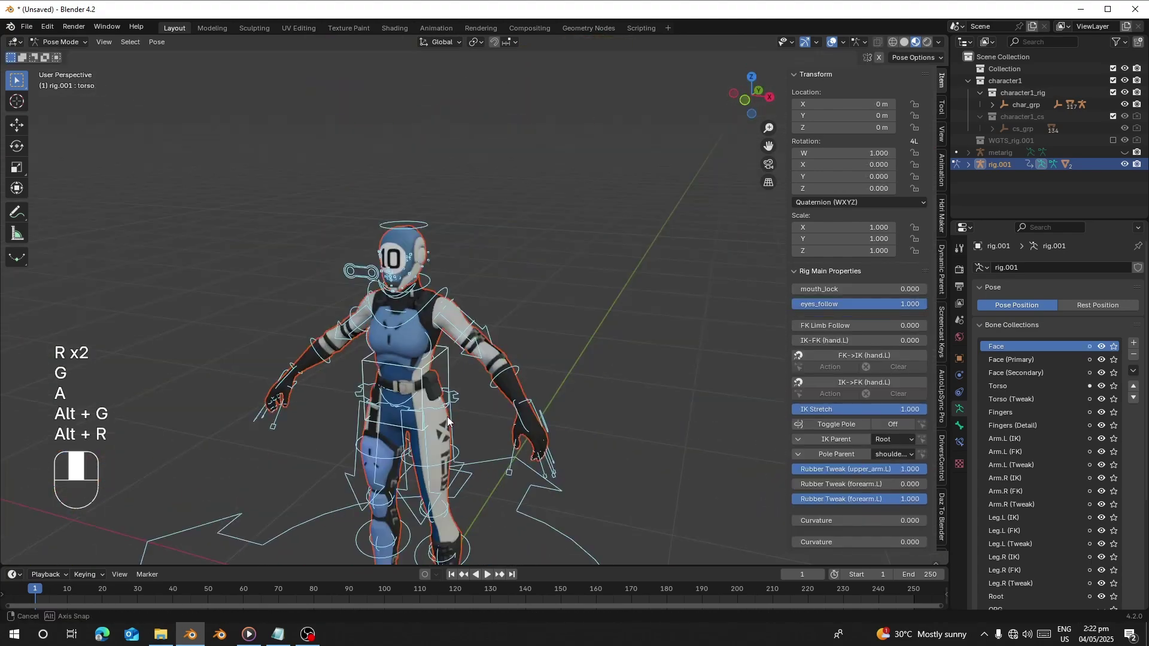
# Step: Try scaling and rotating the left palm control to test the hand's deformation
pyautogui.scroll(5, 447, 416)
pyautogui.rightClick(457, 317)
pyautogui.moveTo(497, 311); pyautogui.dragTo(445, 329, button='middle')
pyautogui.press('s')
pyautogui.press('s')
pyautogui.rightClick(464, 201)
pyautogui.press('s')
pyautogui.press('s')
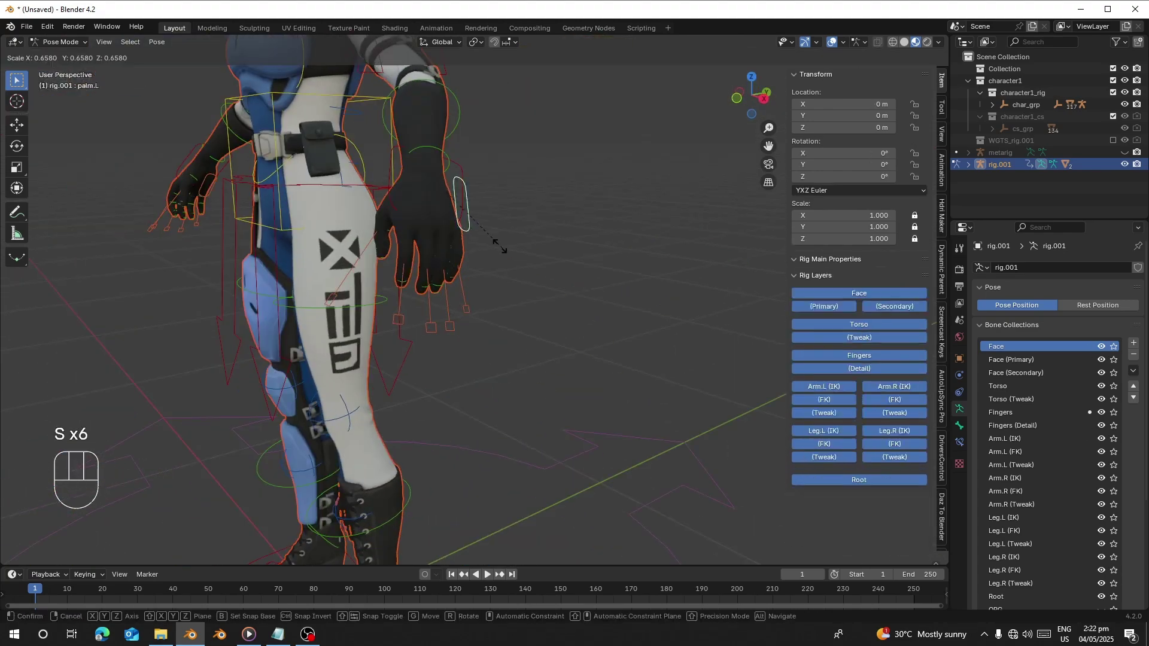
pyautogui.press('r')
pyautogui.moveTo(500, 243); pyautogui.dragTo(674, 296, button='middle')
# Step: Set IK-FK (foot.L) to 1.000 and rotate the left thigh and shin FK controls to test the leg
pyautogui.scroll(-5, 698, 303)
pyautogui.click(390, 316)
pyautogui.moveTo(837, 310); pyautogui.dragTo(925, 310)
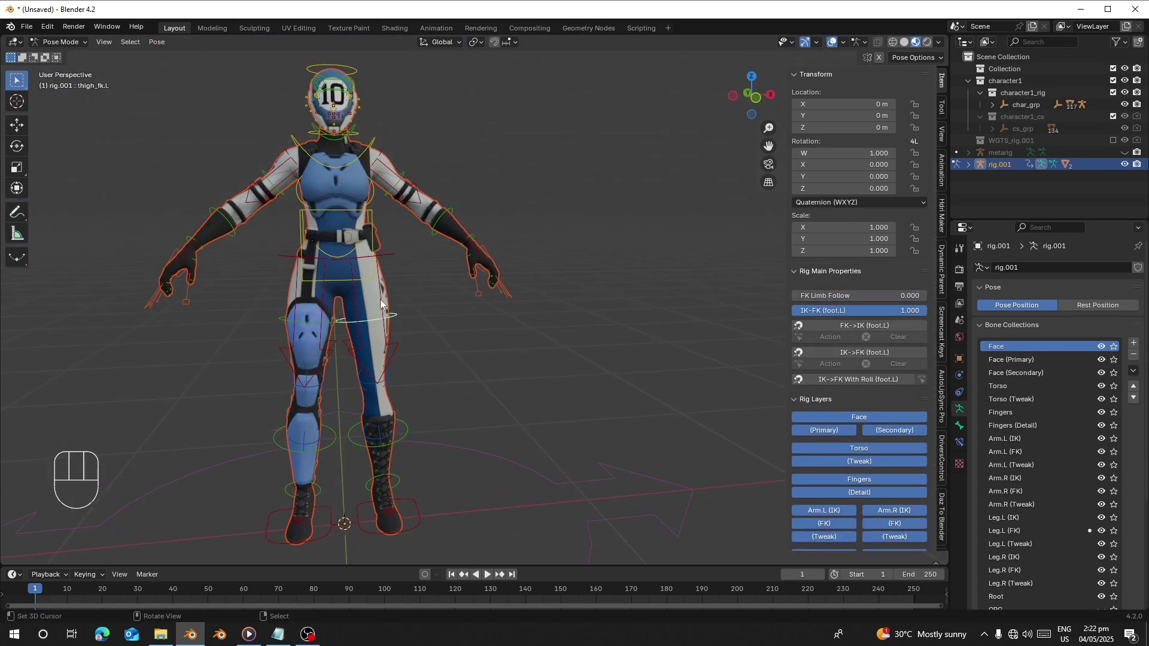
pyautogui.press('r')
pyautogui.press('r')
pyautogui.rightClick(400, 308)
pyautogui.moveTo(397, 307); pyautogui.dragTo(451, 315, button='middle')
pyautogui.press('r')
pyautogui.press('r')
# Step: Reset the location, rotation and scale of every pose bone
pyautogui.press('a')
pyautogui.hotkey('alt', 'g')
pyautogui.hotkey('alt', 'r')
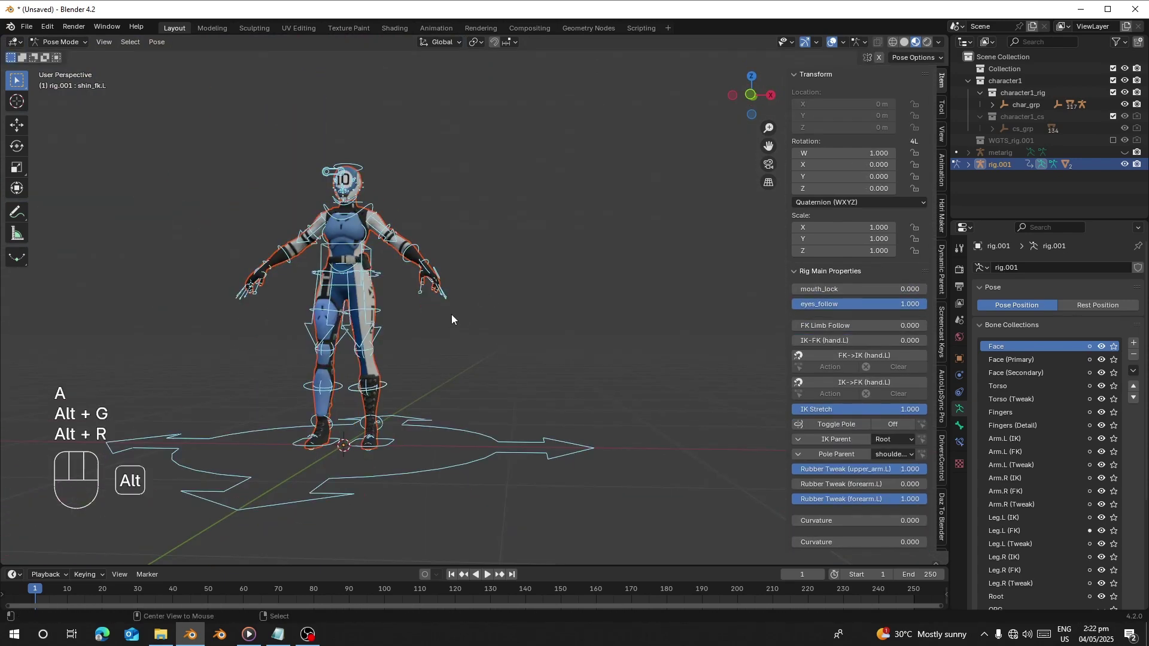
pyautogui.hotkey('alt', 's')
# Step: Return to Object Mode and, in the RealMotion Pro settings, assign rig.001 with Rigify as the rig choice
pyautogui.moveTo(940, 276); pyautogui.dragTo(940, 182, button='middle')
pyautogui.click(942, 505)
pyautogui.keyDown('shift'); pyautogui.moveTo(591, 255); pyautogui.dragTo(647, 247, button='middle'); pyautogui.keyUp('shift')
pyautogui.click(841, 92)
pyautogui.click(920, 160)
pyautogui.click(407, 160)
pyautogui.click(875, 144)
pyautogui.click(855, 173)
# Step: Switch the rig to FK and use the imported T-pose rig to apply a T-pose as its rest pose
pyautogui.click(825, 198)
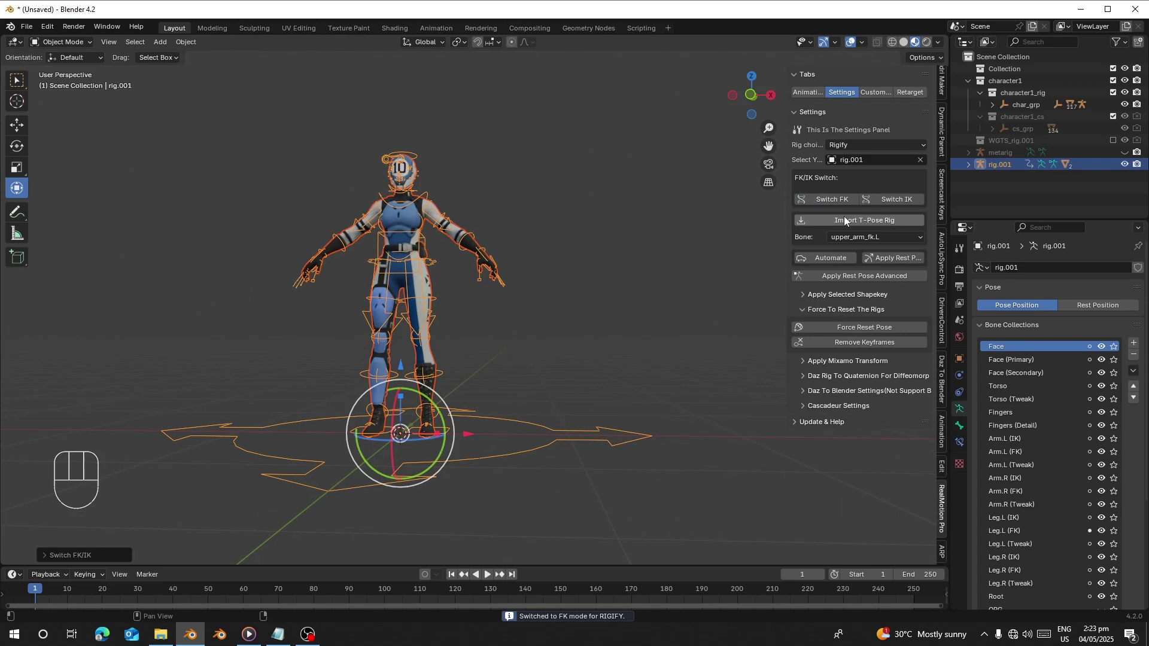
pyautogui.click(846, 221)
pyautogui.click(824, 400)
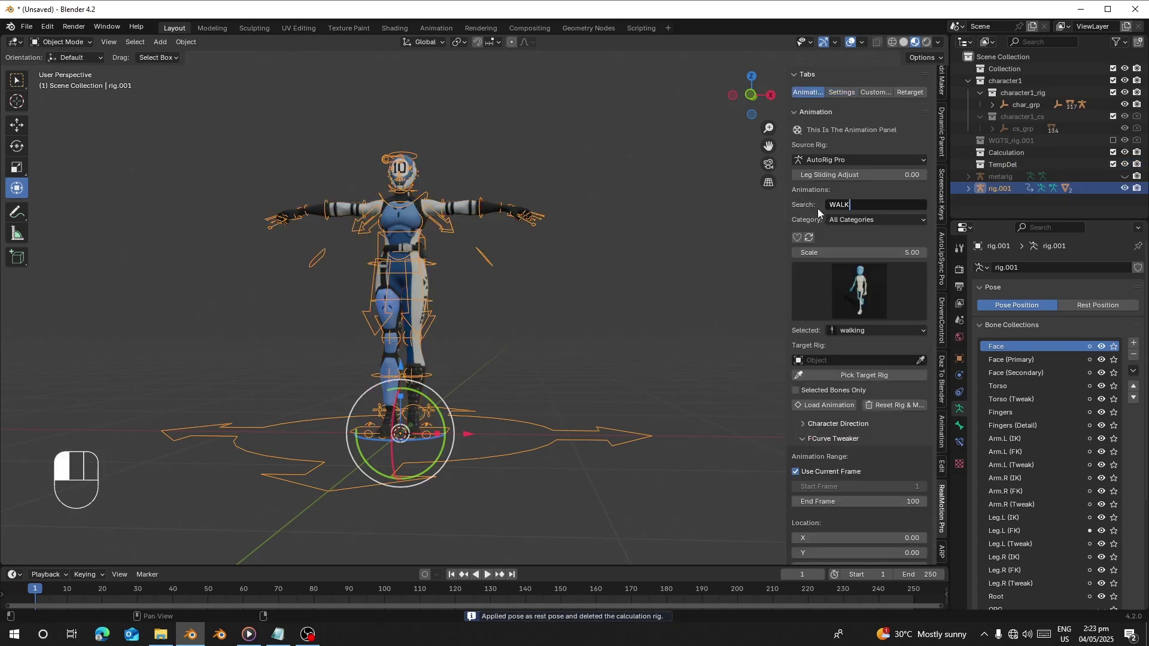
# Step: Search the animation library for WALK and select the walking animation
pyautogui.press('Return')
pyautogui.click(851, 328)
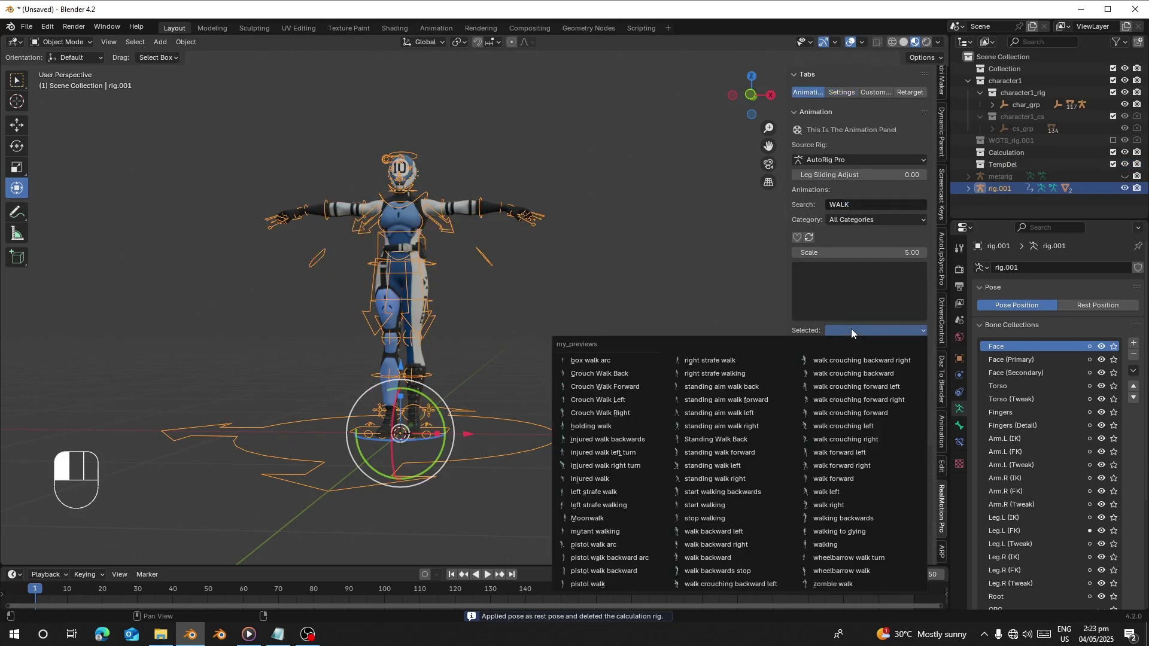
pyautogui.click(805, 545)
# Step: Pick rig.001 as the target rig for the animation, keeping AutoRig Pro as the source rig
pyautogui.click(829, 379)
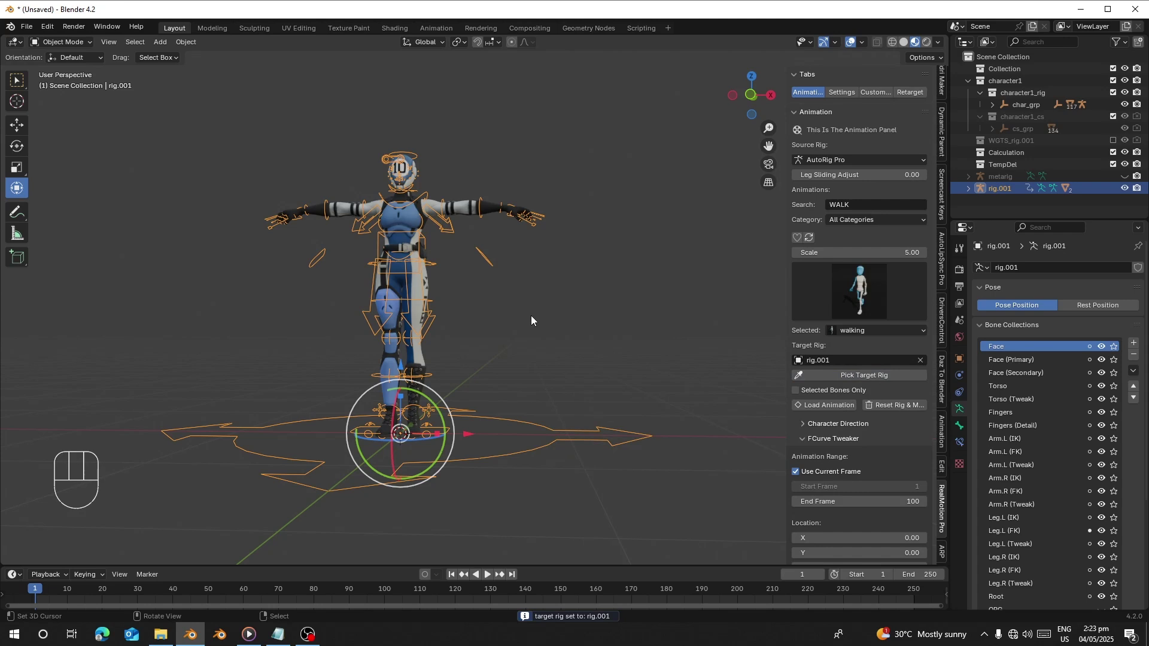
pyautogui.click(858, 158)
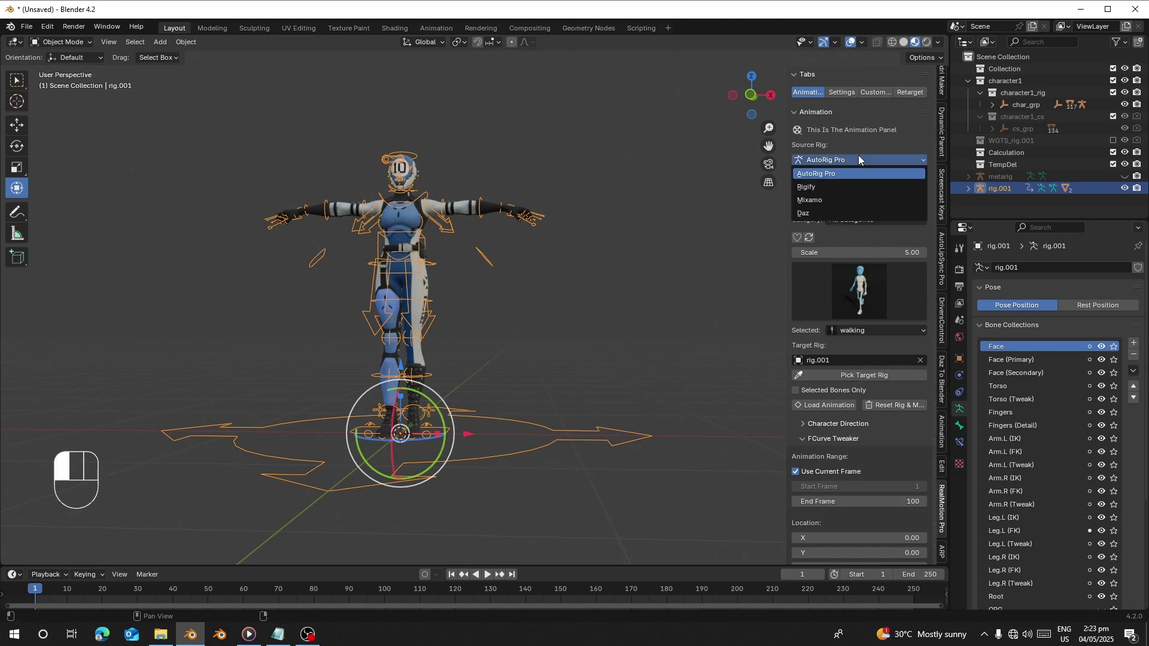
pyautogui.click(817, 377)
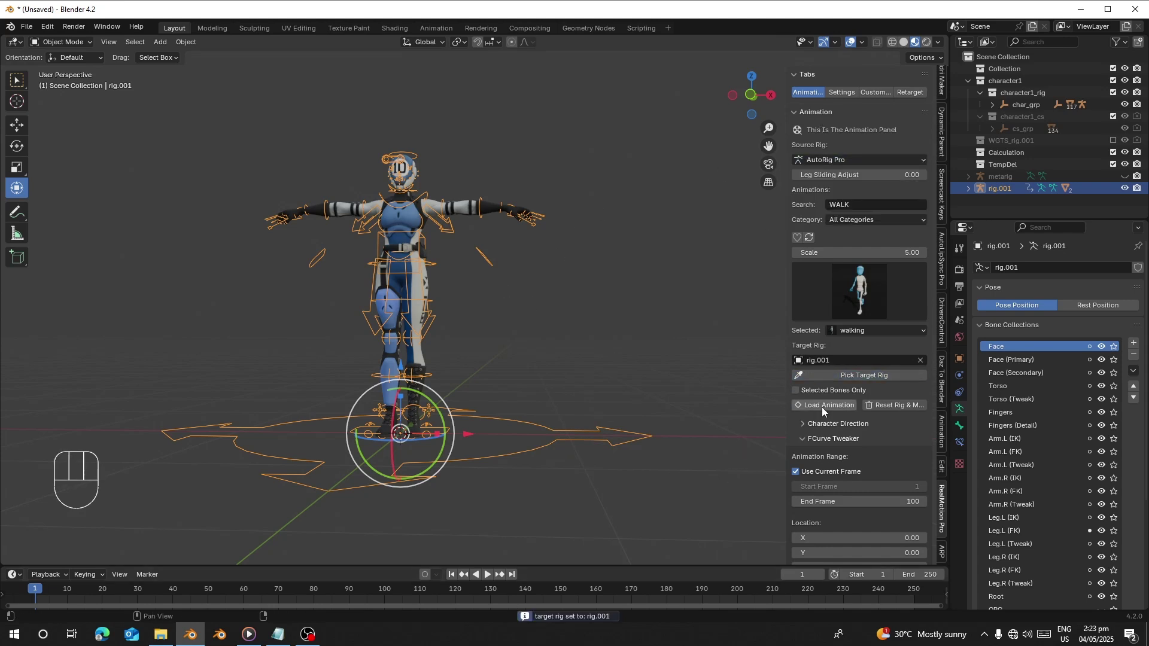
# Step: Change the animation's source rig from AutoRig Pro to Rigify and load the walking animation onto rig.001
pyautogui.click(812, 408)
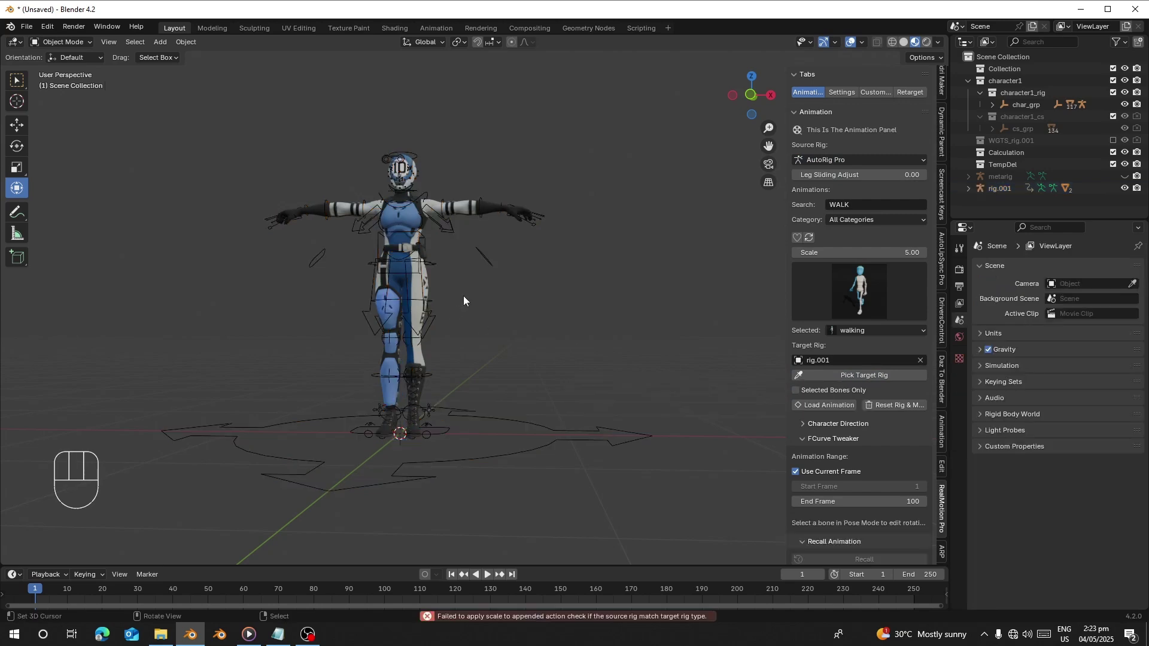
pyautogui.click(426, 231)
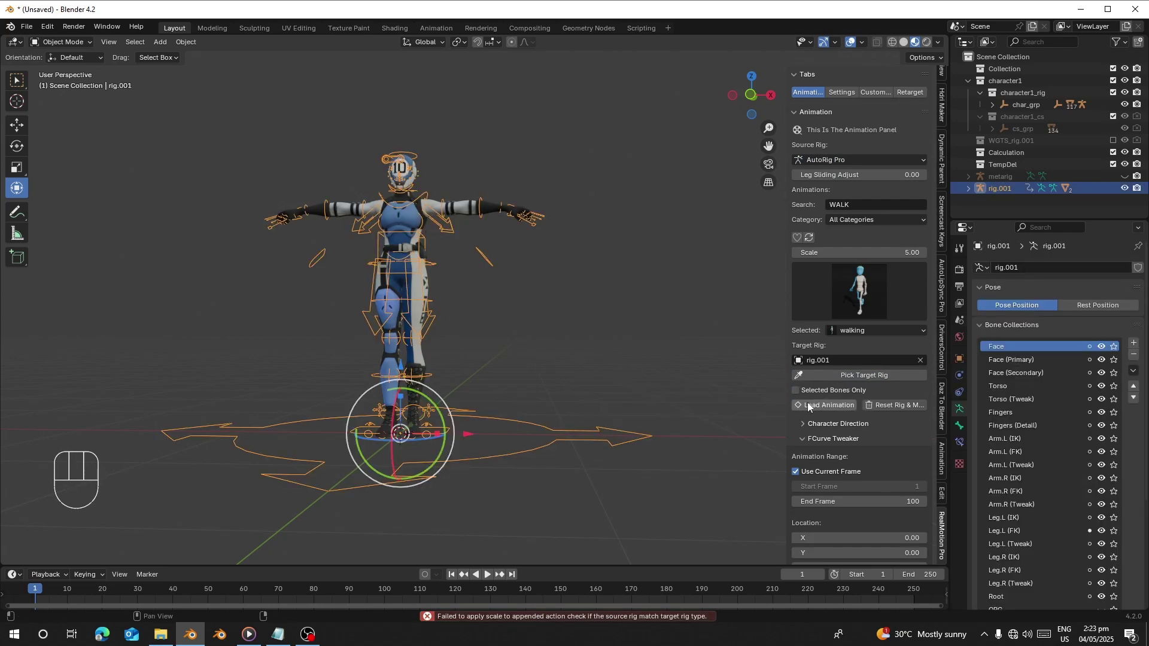
pyautogui.click(836, 158)
pyautogui.click(839, 187)
pyautogui.click(819, 404)
# Step: Play the walking animation from the side and enlarge the timeline to show its start and end markers
pyautogui.moveTo(446, 303); pyautogui.dragTo(472, 429, button='middle')
pyautogui.press('space')
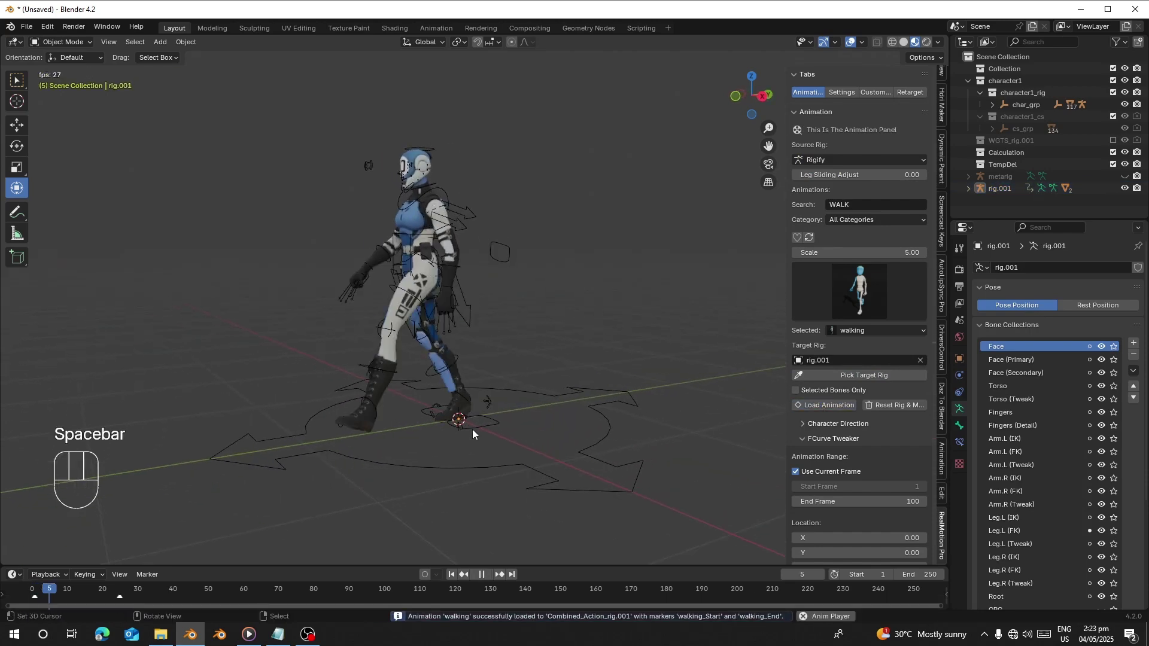
pyautogui.press('space')
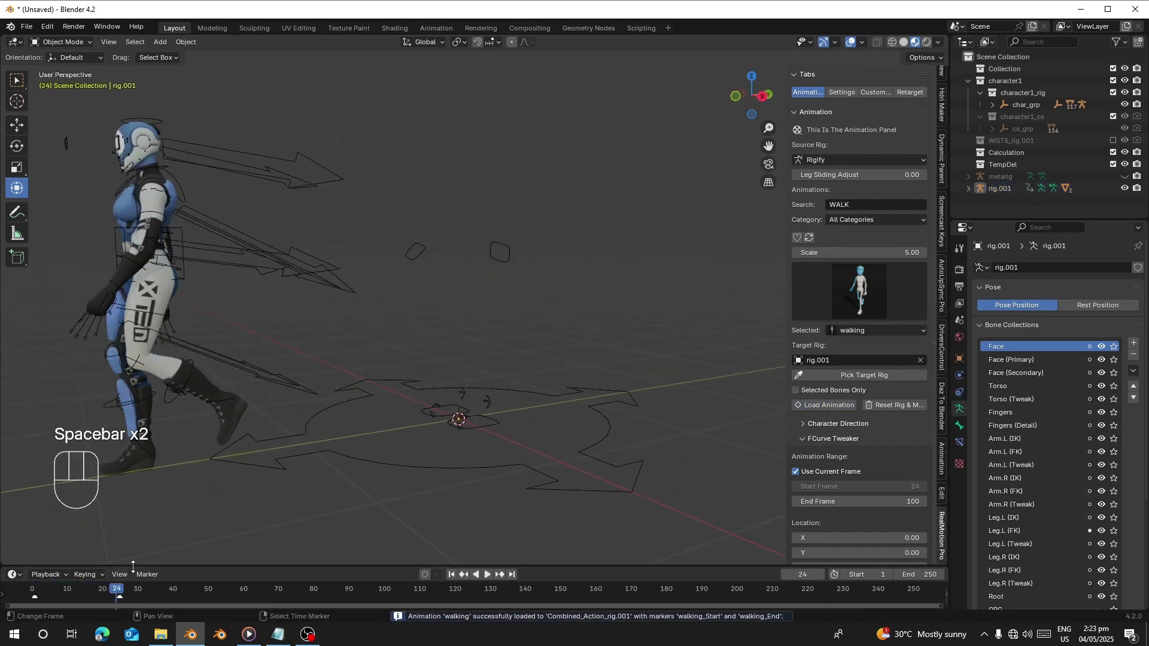
pyautogui.moveTo(133, 566); pyautogui.dragTo(146, 498)
pyautogui.click(53, 543)
pyautogui.scroll(-3, 422, 374)
pyautogui.press('space')
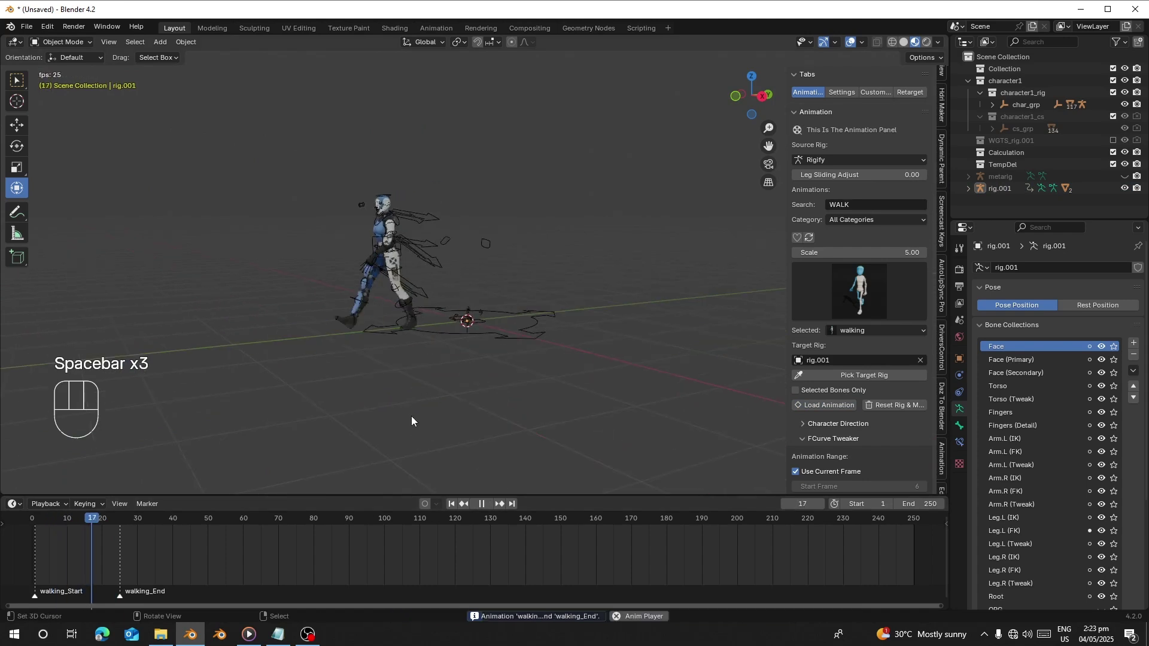
pyautogui.press('space')
# Step: Load the walking animation again at frame 26, recall it to continue from the first walk, and play the sequence
pyautogui.moveTo(37, 551); pyautogui.dragTo(125, 545)
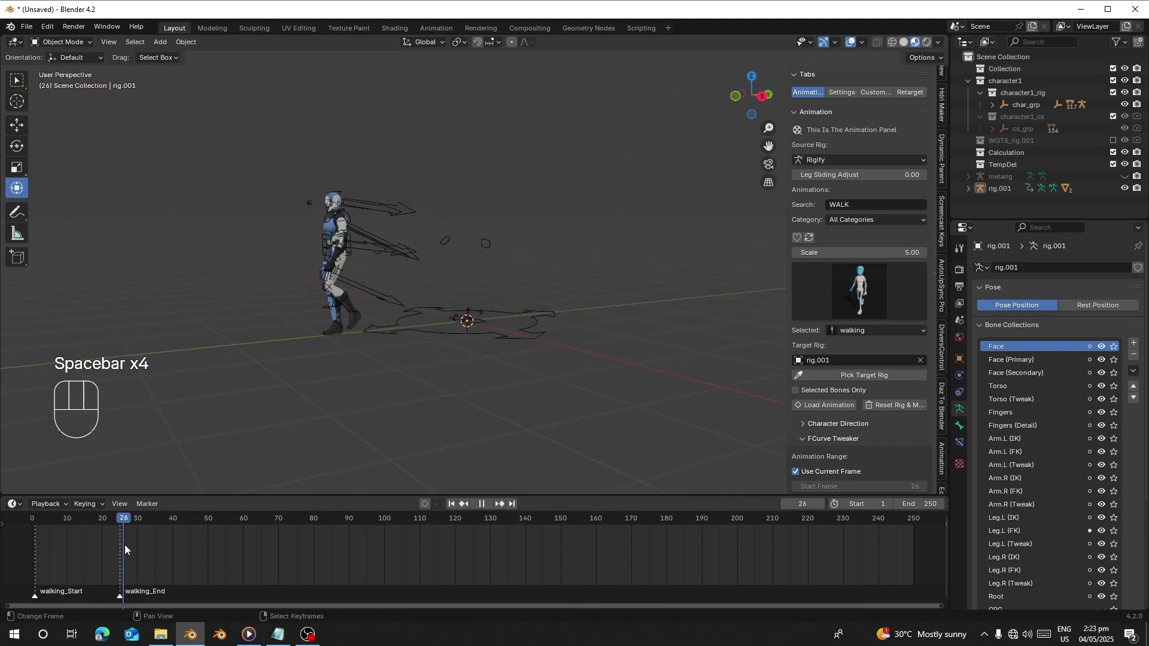
pyautogui.click(838, 409)
pyautogui.scroll(-8, 849, 402)
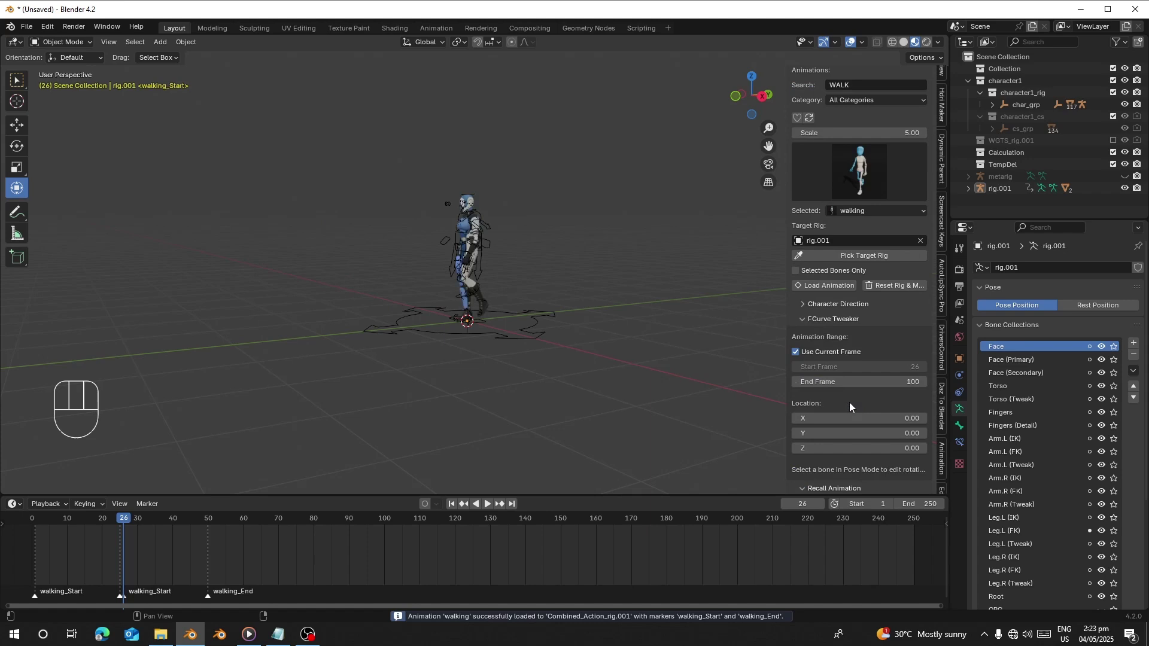
pyautogui.click(844, 386)
pyautogui.press('space')
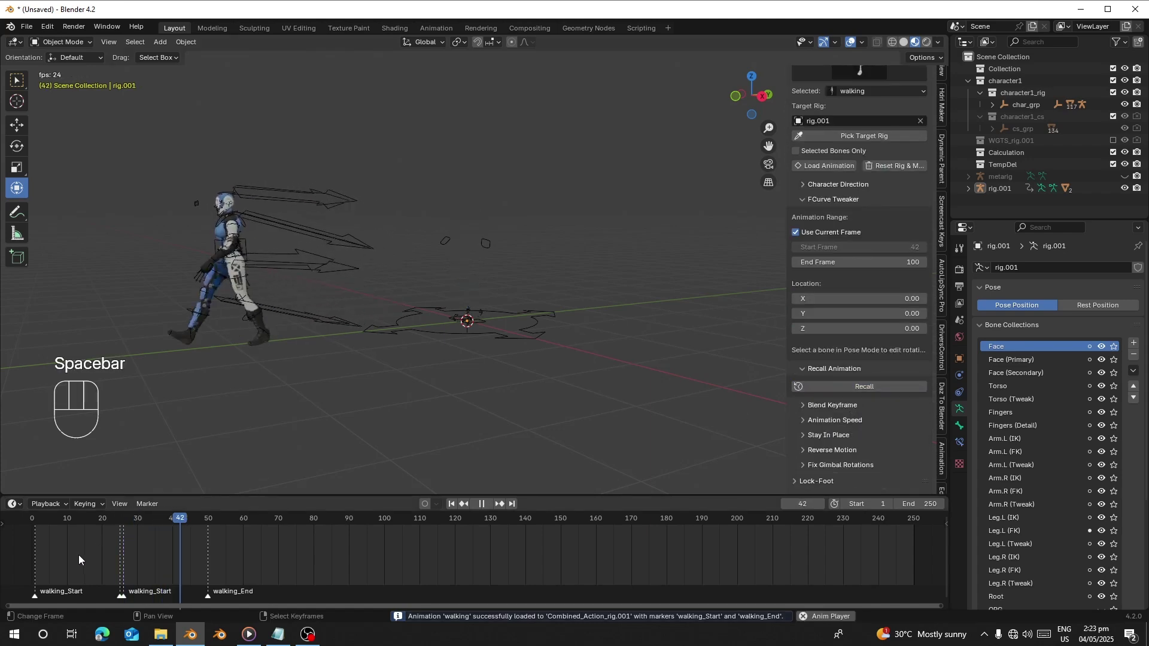
pyautogui.click(34, 555)
pyautogui.press('space')
# Step: Select rig.001 and hide the IK and Tweak rig layers of both arms and both legs
pyautogui.click(422, 224)
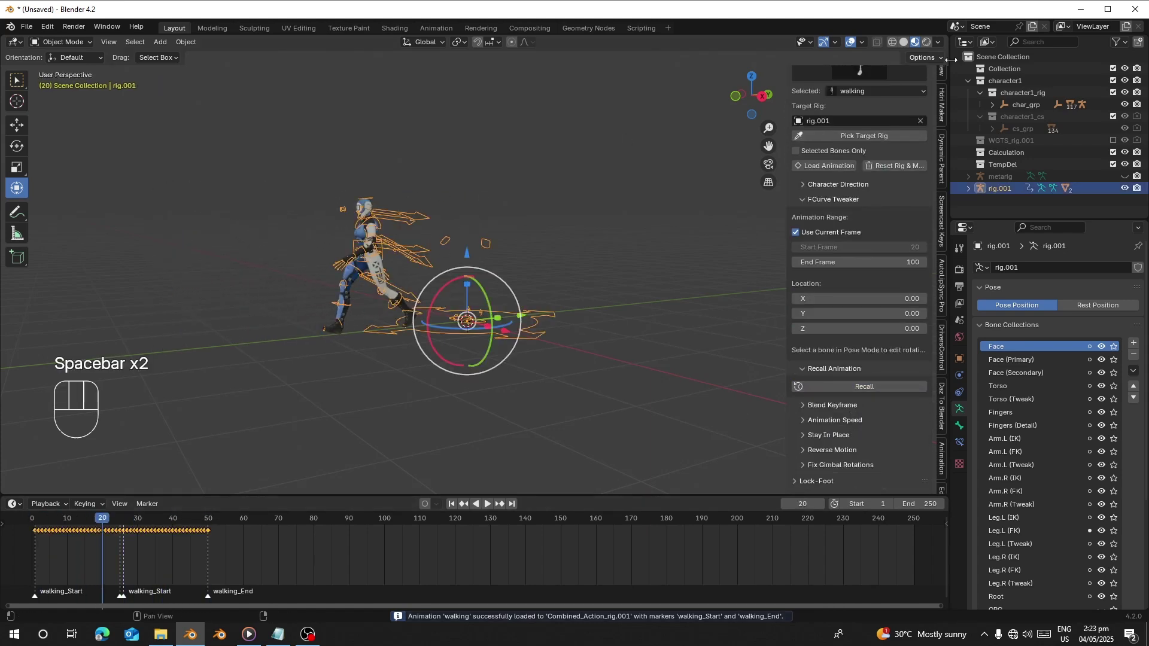
pyautogui.scroll(3, 942, 93)
pyautogui.click(942, 90)
pyautogui.scroll(-2, 884, 369)
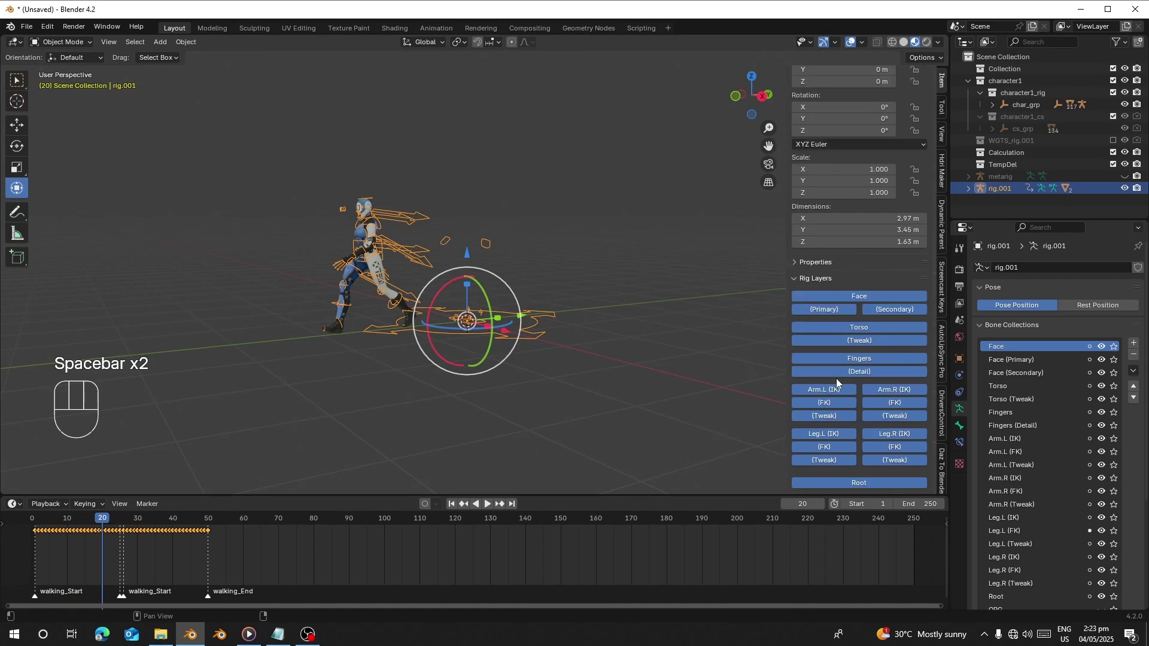
pyautogui.moveTo(834, 390); pyautogui.dragTo(885, 391)
pyautogui.moveTo(836, 434); pyautogui.dragTo(882, 415)
pyautogui.moveTo(882, 460); pyautogui.dragTo(836, 460)
# Step: Play the walking animation from the front and examine how the character's body and legs move
pyautogui.press('space')
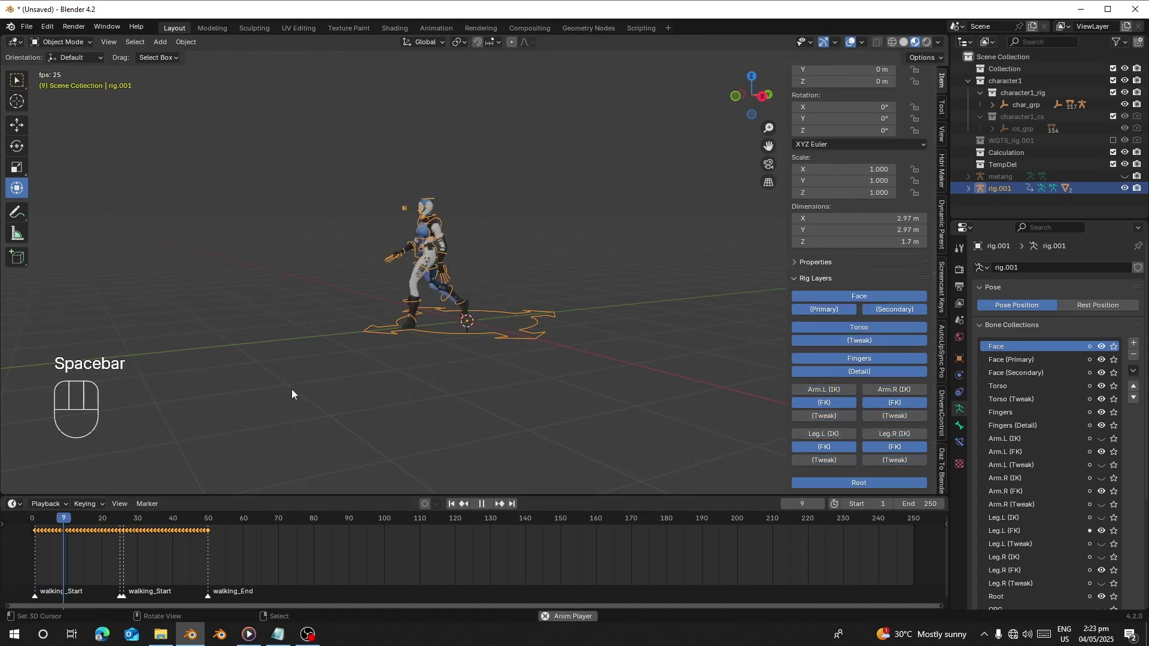
pyautogui.moveTo(299, 322); pyautogui.dragTo(383, 320, button='middle')
pyautogui.scroll(4, 380, 350)
pyautogui.press('space')
pyautogui.click(78, 518)
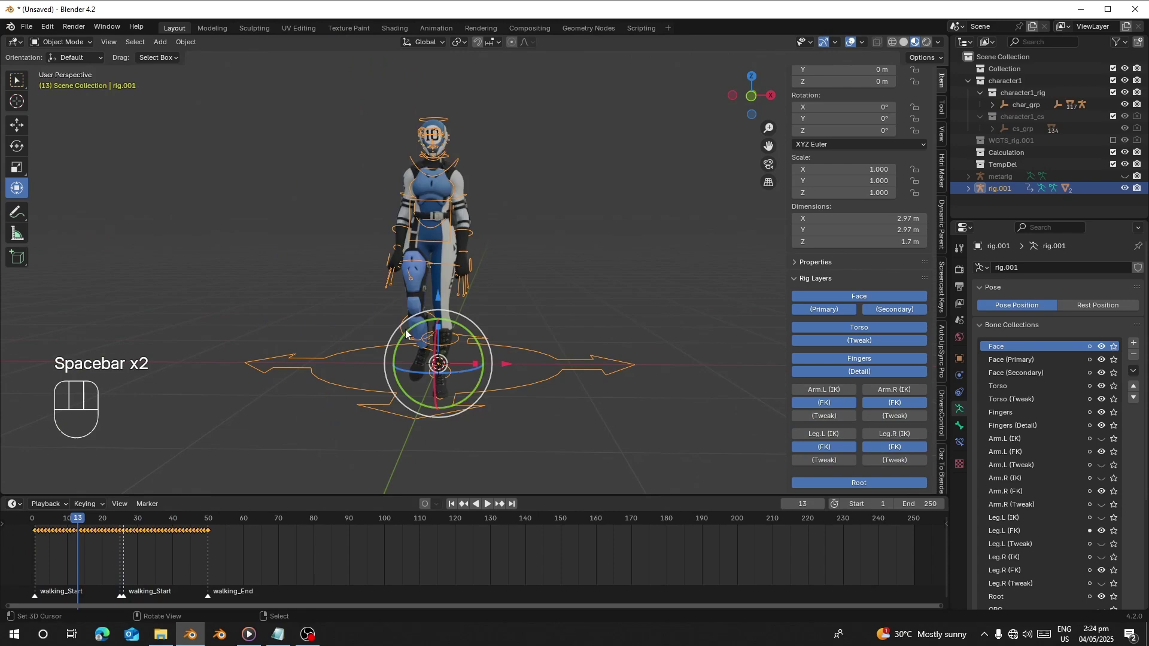
pyautogui.press('space')
pyautogui.scroll(-2, 432, 317)
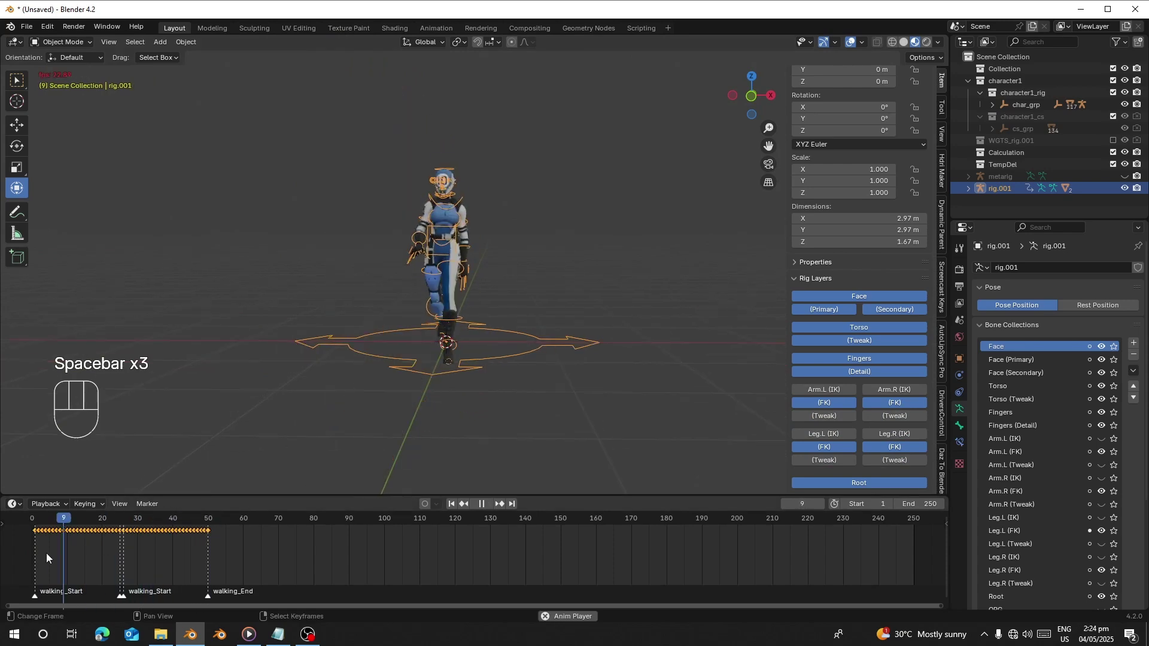
pyautogui.press('space')
pyautogui.moveTo(288, 263); pyautogui.dragTo(289, 231, button='middle')
pyautogui.scroll(1, 292, 281)
pyautogui.scroll(2, 290, 231)
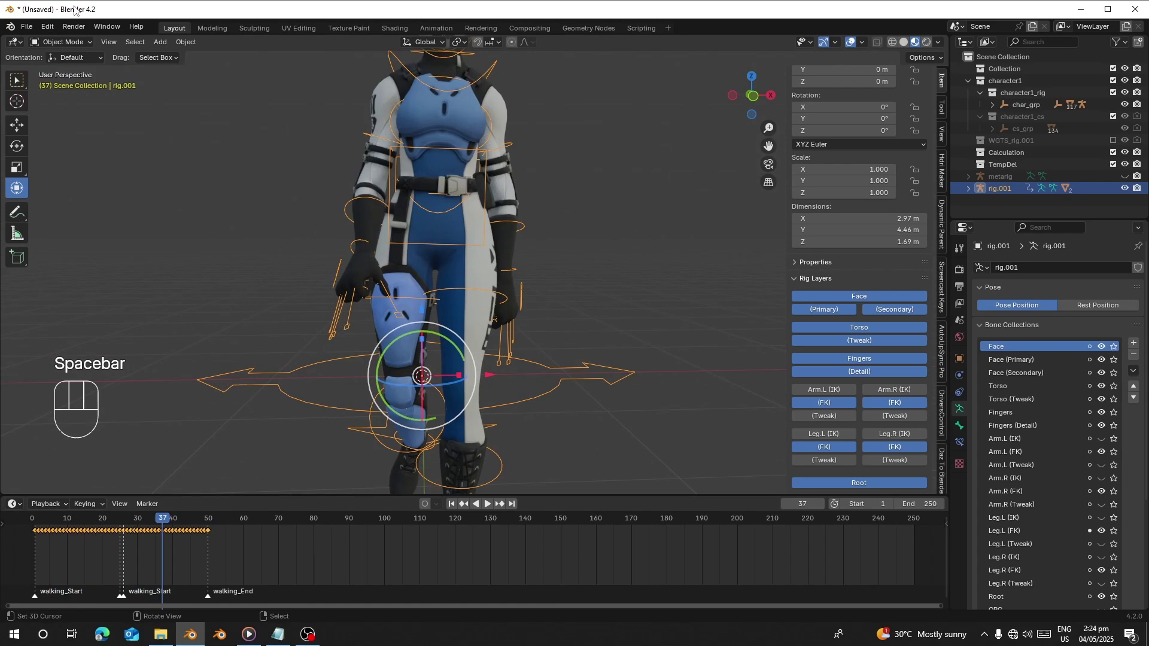
# Step: Start a new file and delete all of its default objects to prepare for another character
pyautogui.click(28, 28)
pyautogui.moveTo(53, 38)
pyautogui.click(173, 37)
pyautogui.click(575, 343)
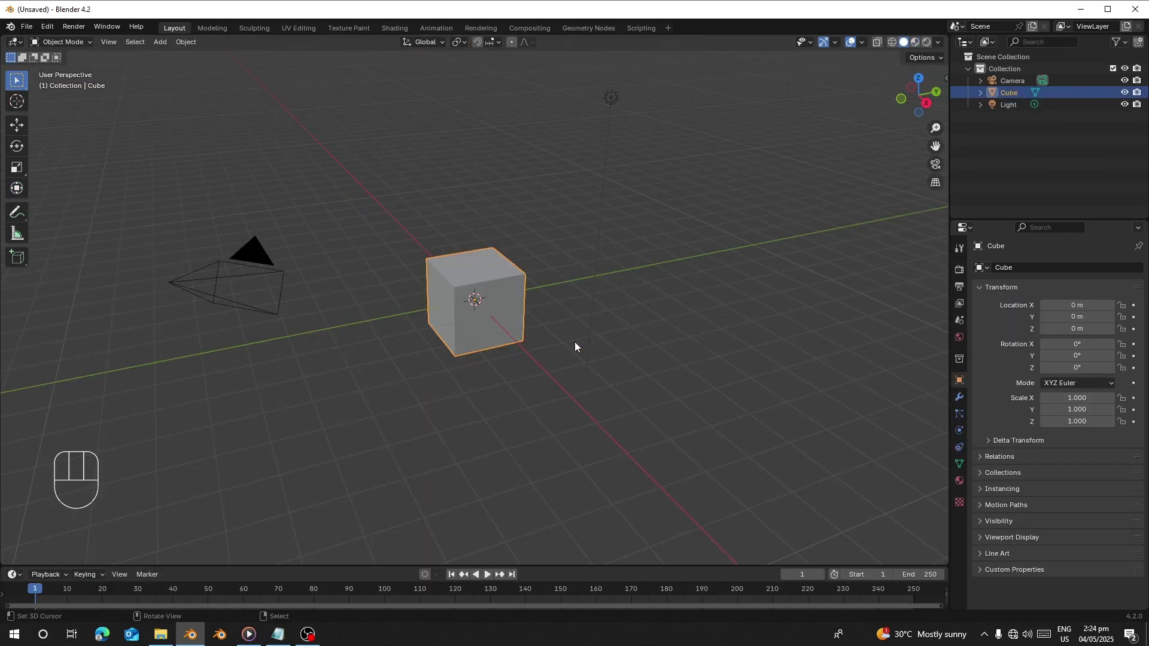
pyautogui.press('a')
pyautogui.press('x')
pyautogui.click(440, 334)
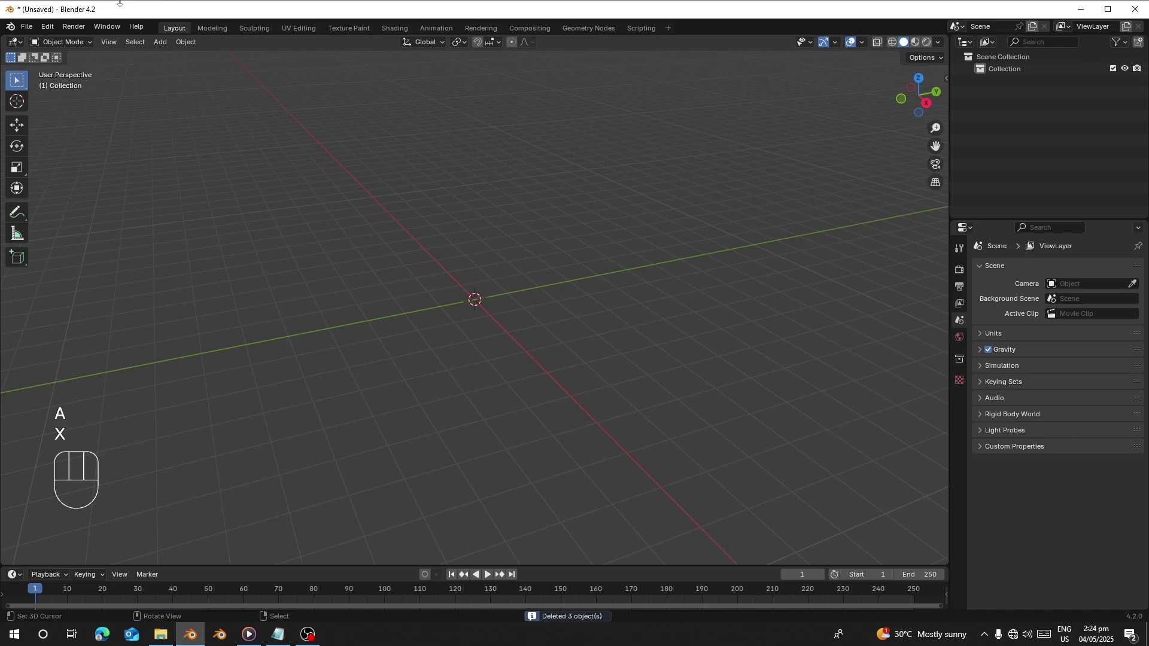
pyautogui.click(26, 28)
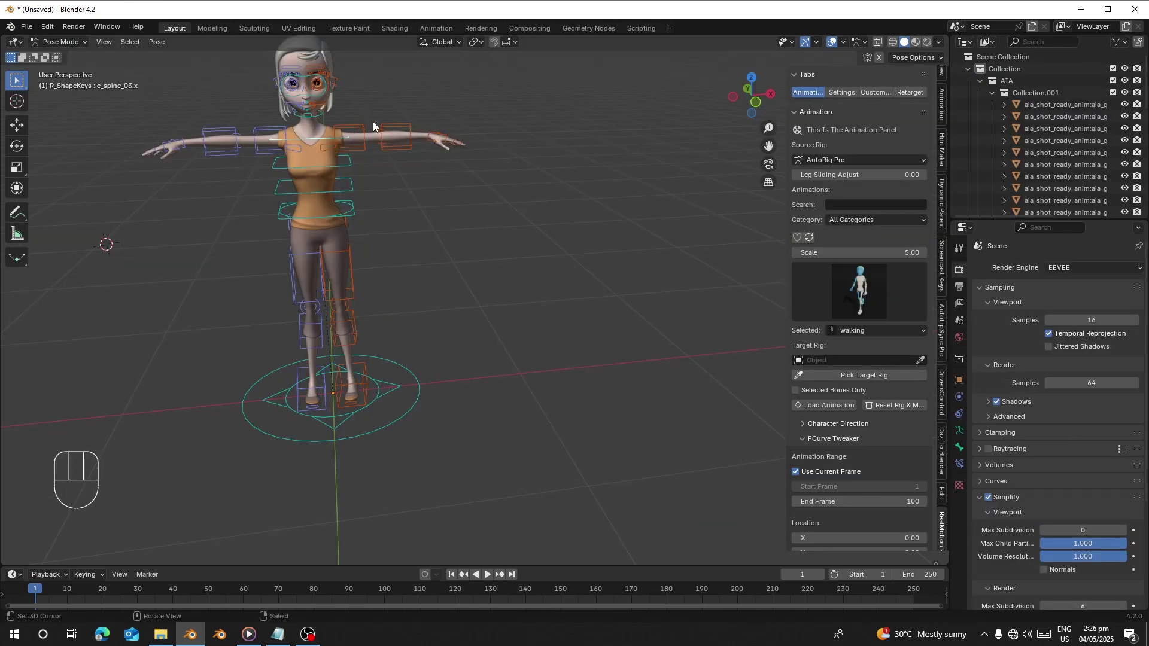
# Step: Test the new character's Auto-Rig Pro rig by rotating its left arm, spine and left thigh controls, cancelling each rotation
pyautogui.rightClick(362, 147)
pyautogui.rightClick(361, 146)
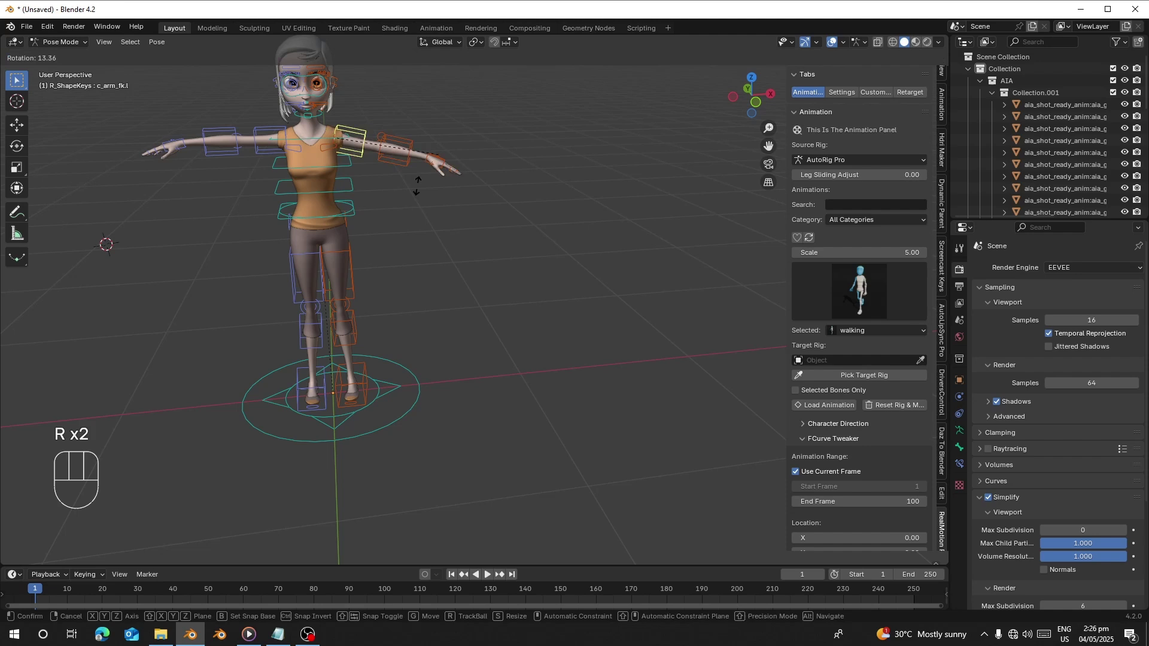
pyautogui.rightClick(381, 212)
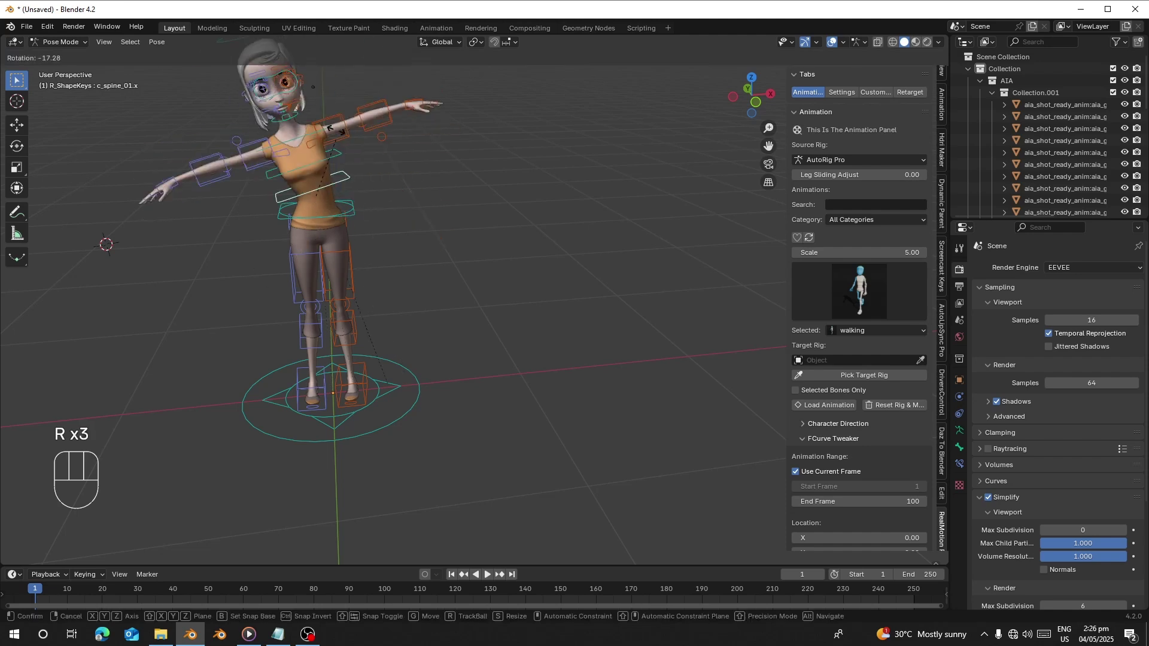
pyautogui.rightClick(345, 307)
# Step: Return to Object Mode and snap the 3D cursor to the base of the character's rig
pyautogui.click(62, 42)
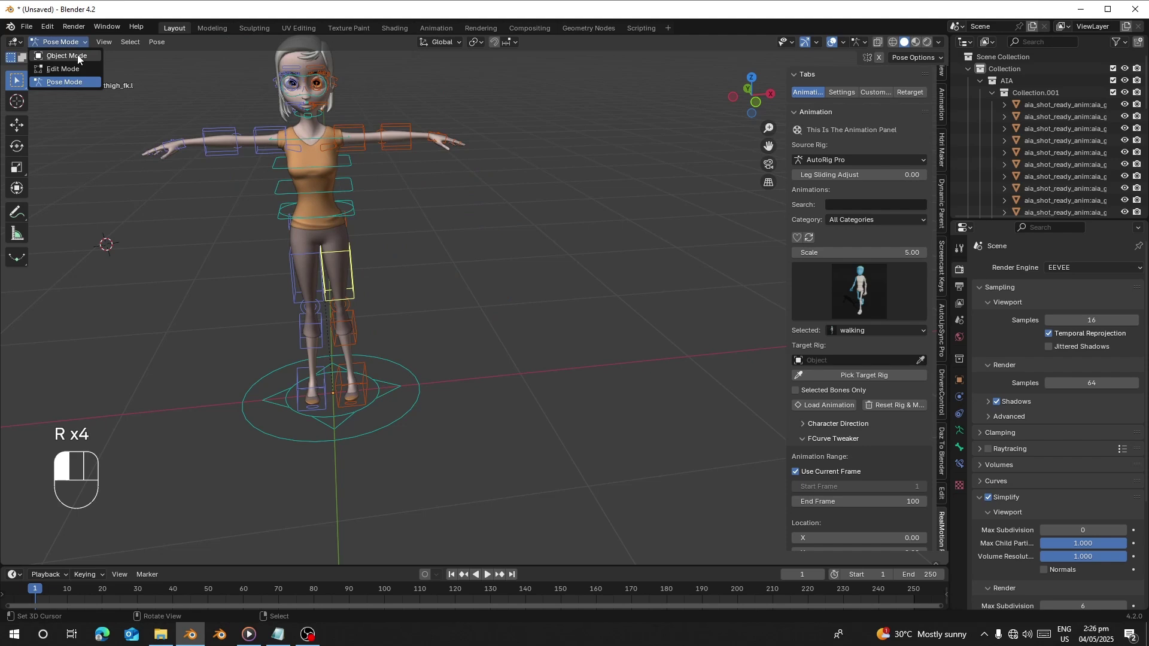
pyautogui.click(57, 55)
pyautogui.hotkey('shift', 's')
pyautogui.click(318, 320)
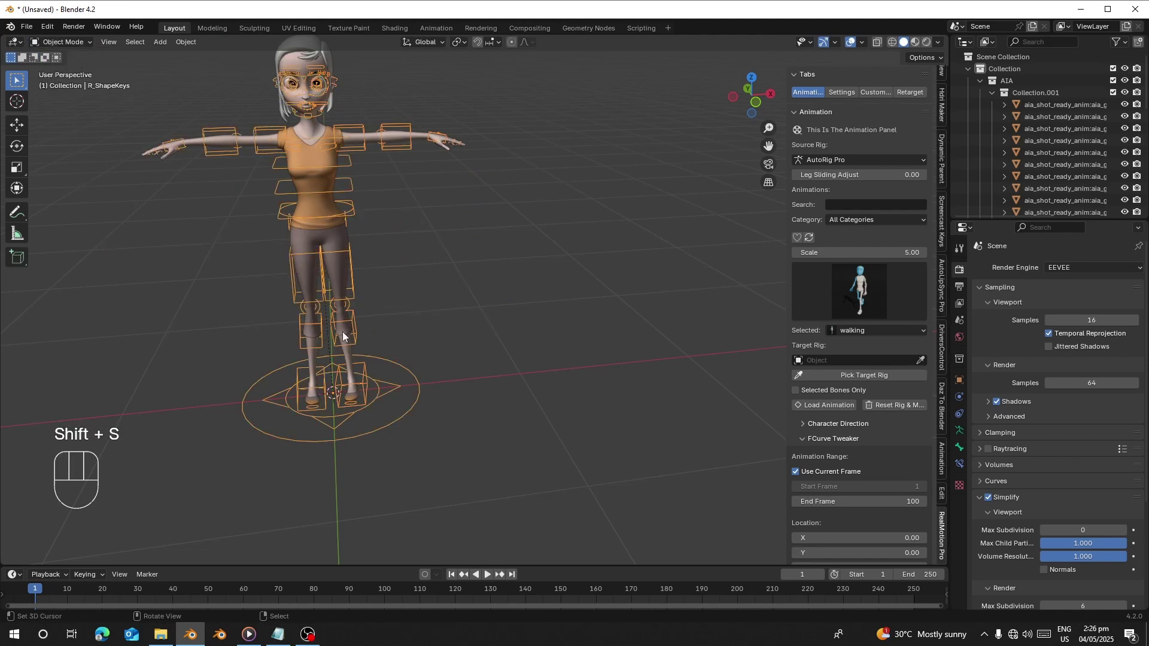
# Step: Add a Rigify human meta-rig beside the female character
pyautogui.hotkey('shift', 'a')
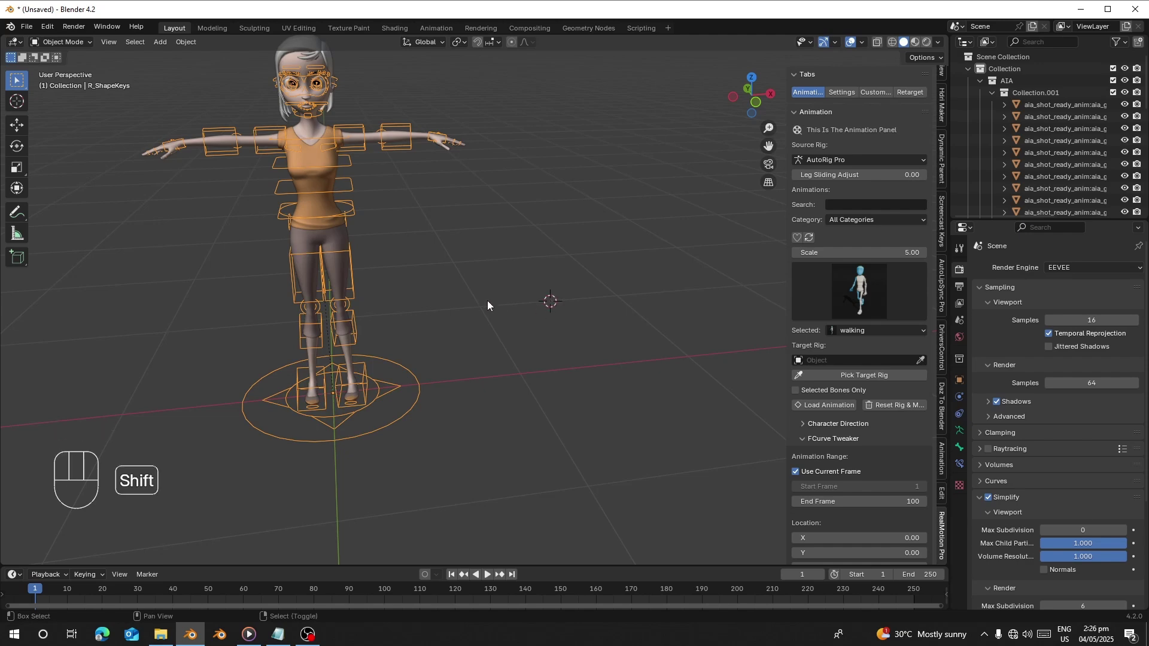
pyautogui.hotkey('shift', 'a')
pyautogui.moveTo(459, 407)
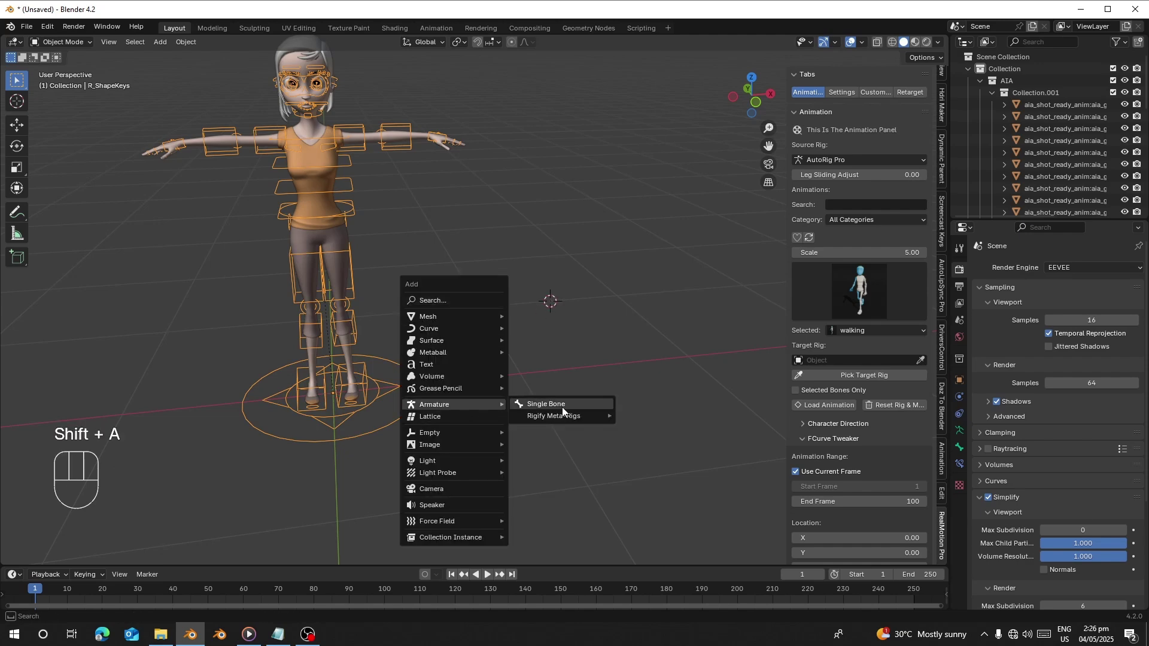
pyautogui.moveTo(574, 415)
pyautogui.click(662, 411)
pyautogui.scroll(-2, 592, 304)
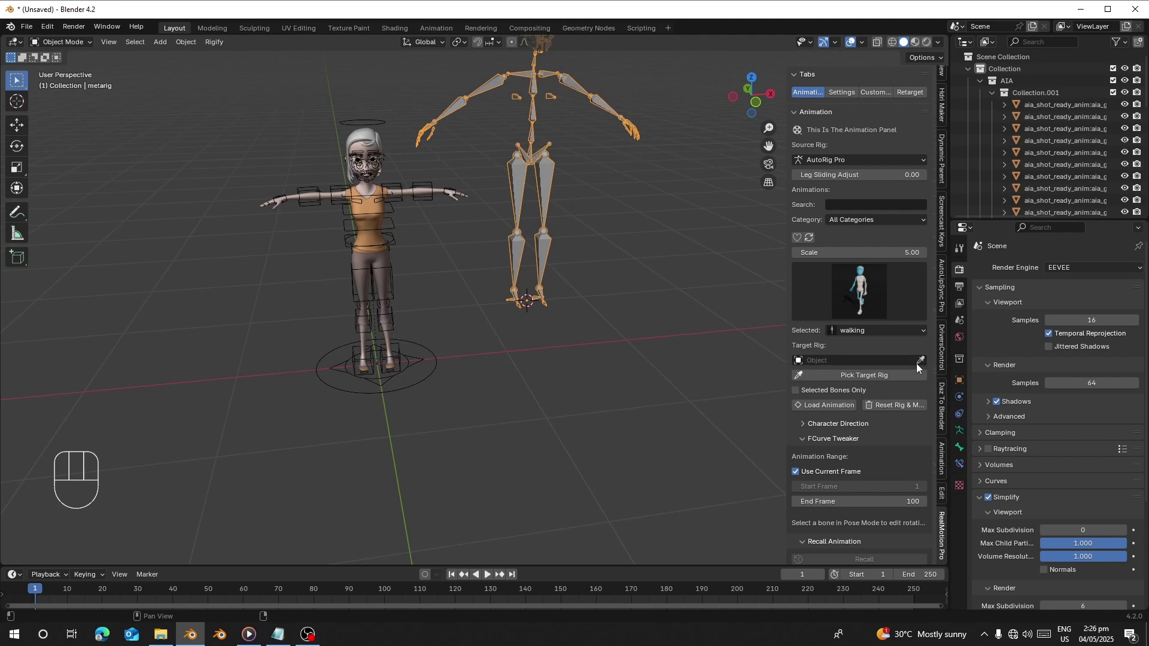
# Step: In AutoRig To Rigify, assign R_ShapeKeys as the Auto-Rig and metarig as the Rigify rig, and align the rigs
pyautogui.scroll(2, 947, 108)
pyautogui.click(942, 108)
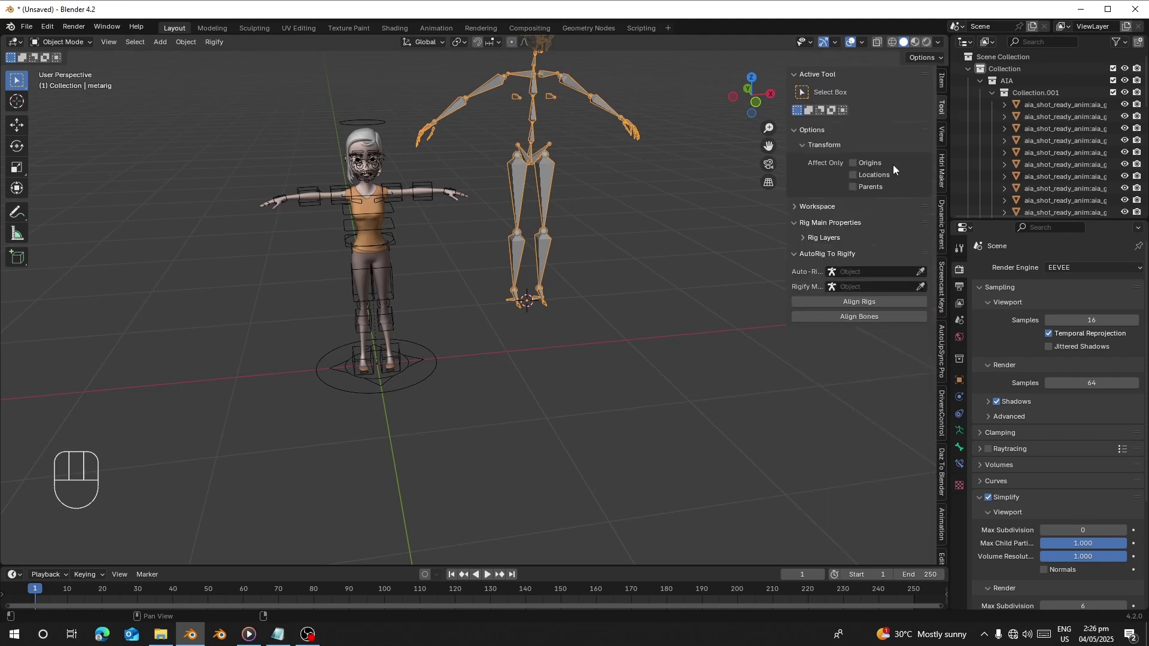
pyautogui.click(377, 244)
pyautogui.click(530, 170)
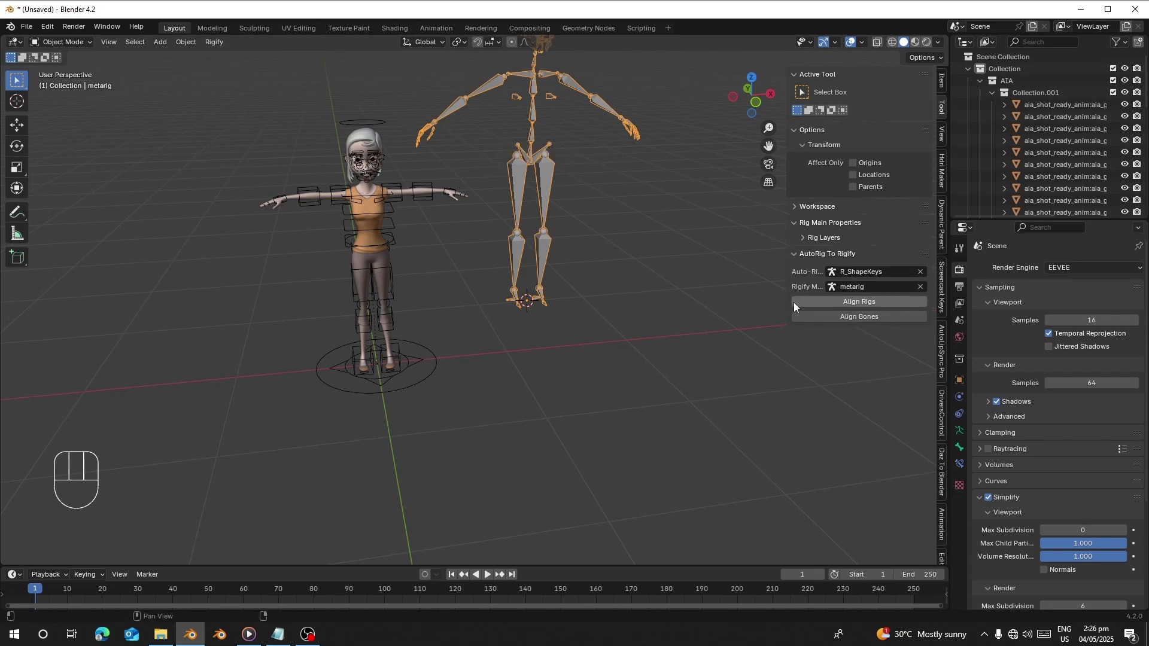
pyautogui.click(796, 302)
# Step: Scale the metarig to the character's size, using wireframe shading to match its joints to the body
pyautogui.press('s')
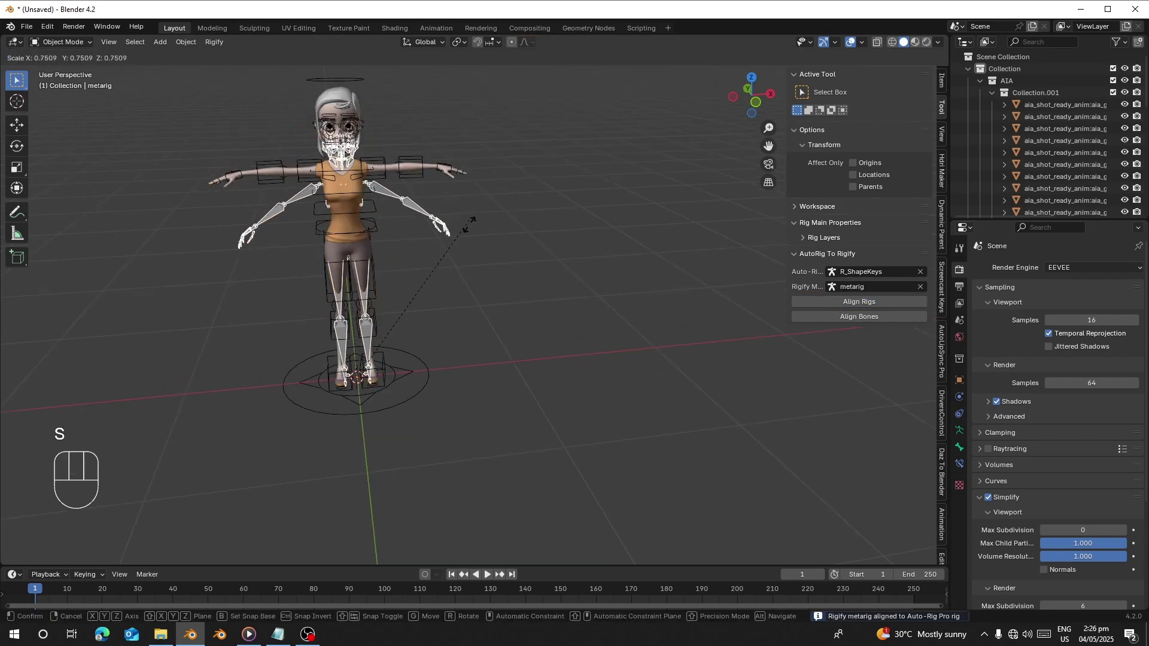
pyautogui.click(469, 211)
pyautogui.click(892, 42)
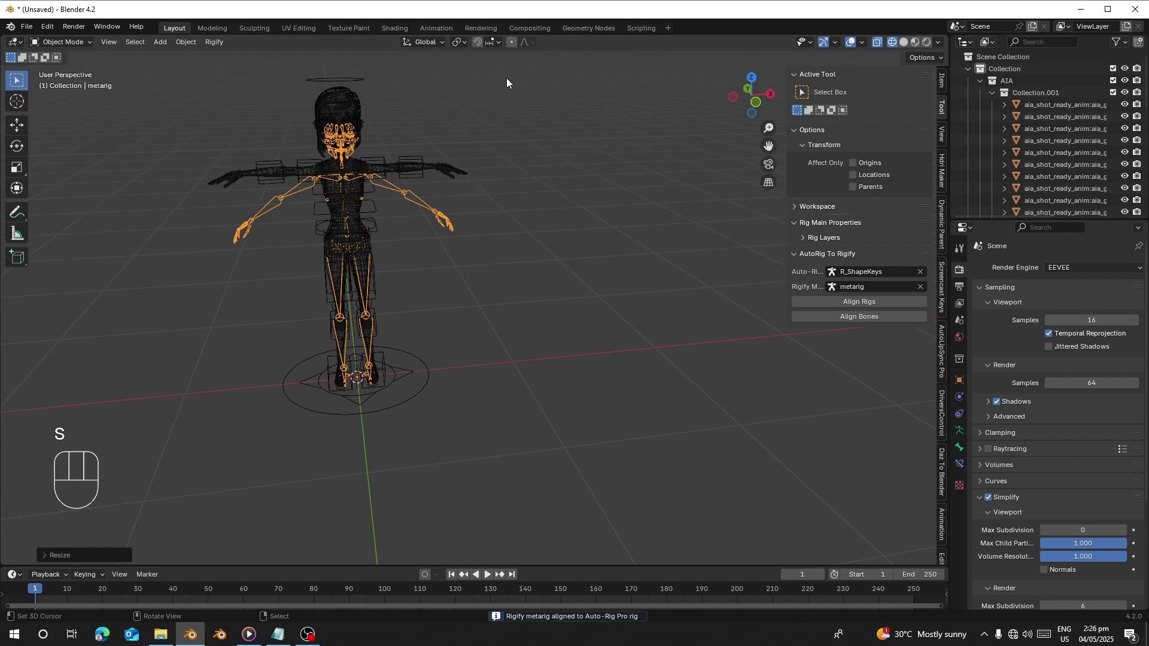
pyautogui.scroll(2, 506, 78)
pyautogui.keyDown('shift'); pyautogui.moveTo(506, 78); pyautogui.dragTo(472, 158, button='middle'); pyautogui.keyUp('shift')
pyautogui.press('s')
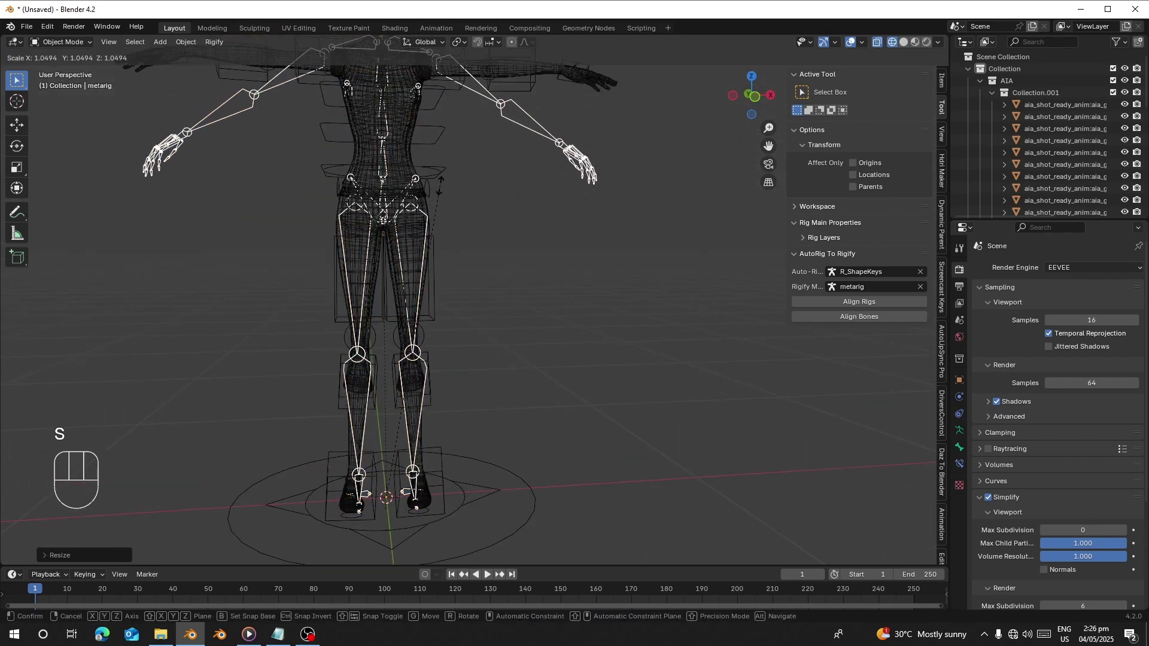
pyautogui.click(475, 217)
# Step: Align the metarig's bones to the Auto-Rig Pro bones and return the viewport to solid shading
pyautogui.scroll(-2, 475, 216)
pyautogui.click(871, 320)
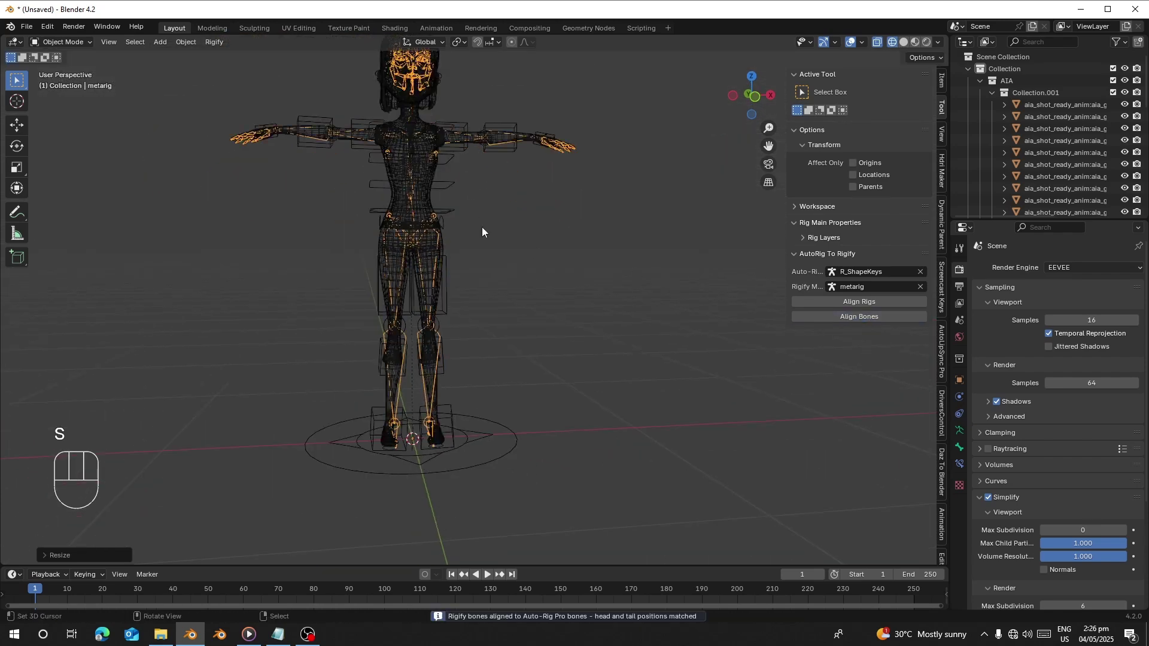
pyautogui.keyDown('shift'); pyautogui.moveTo(482, 228); pyautogui.dragTo(487, 266, button='middle'); pyautogui.keyUp('shift')
pyautogui.click(904, 42)
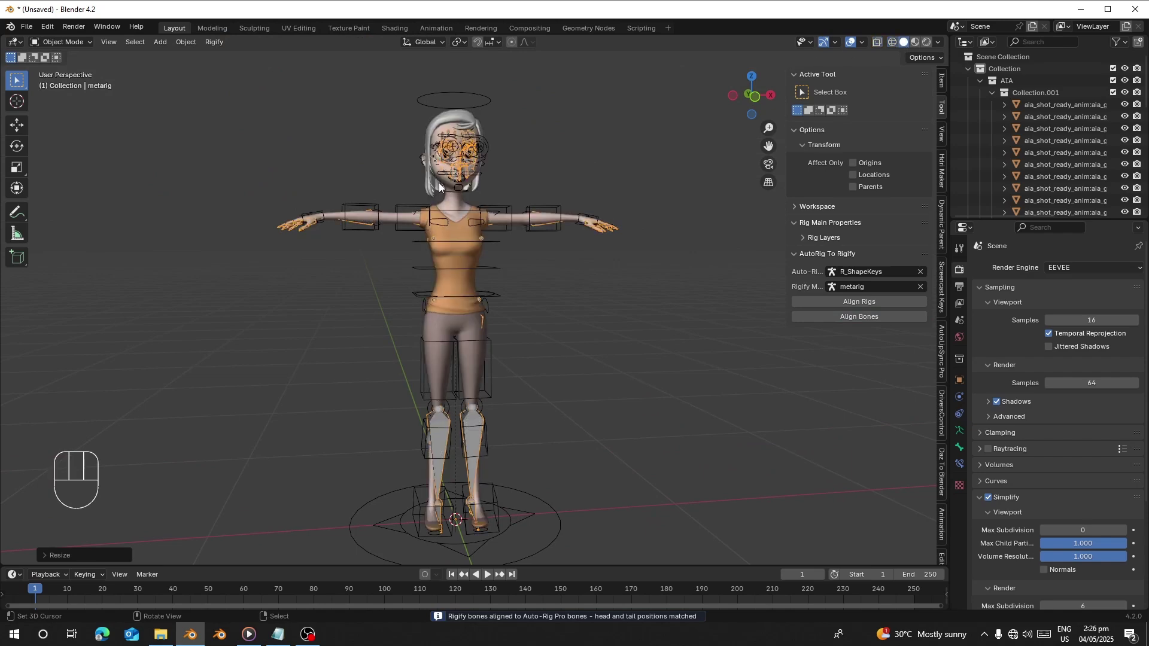
# Step: Hide the R_ShapeKeys Auto-Rig Pro rig, leaving the metarig displayed on the character
pyautogui.moveTo(479, 215); pyautogui.dragTo(415, 213, button='middle')
pyautogui.click(408, 211)
pyautogui.press('h')
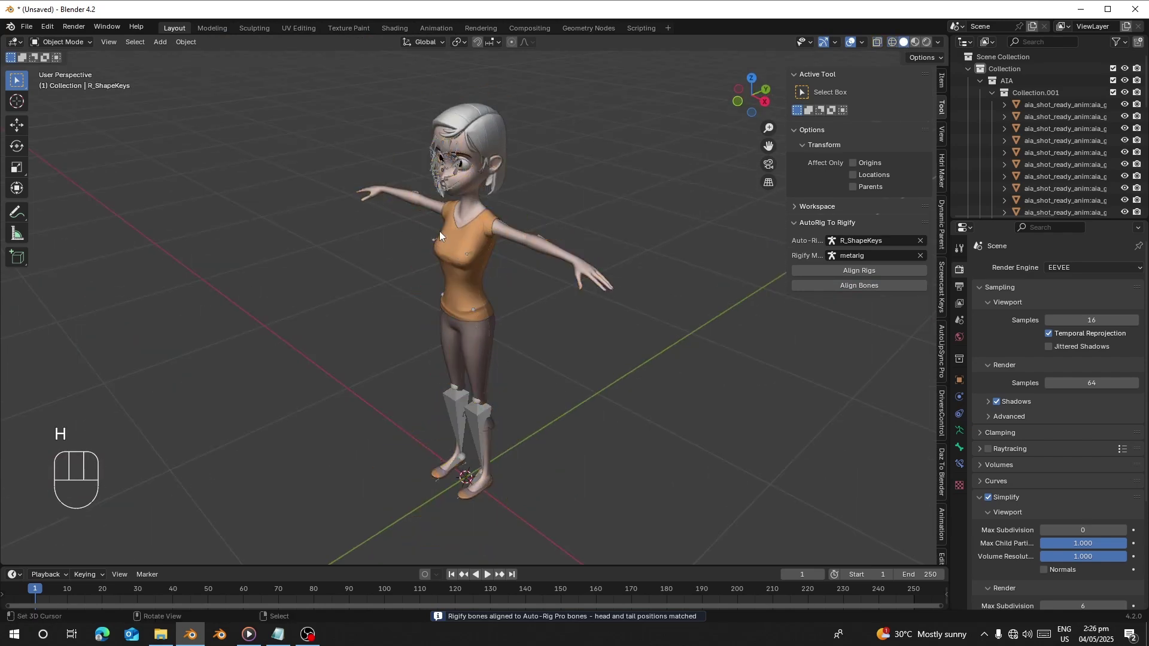
# Step: Edit the metarig in wireframe with X-Axis Mirror on, moving the breast.L bone to fit the character's chest
pyautogui.click(543, 232)
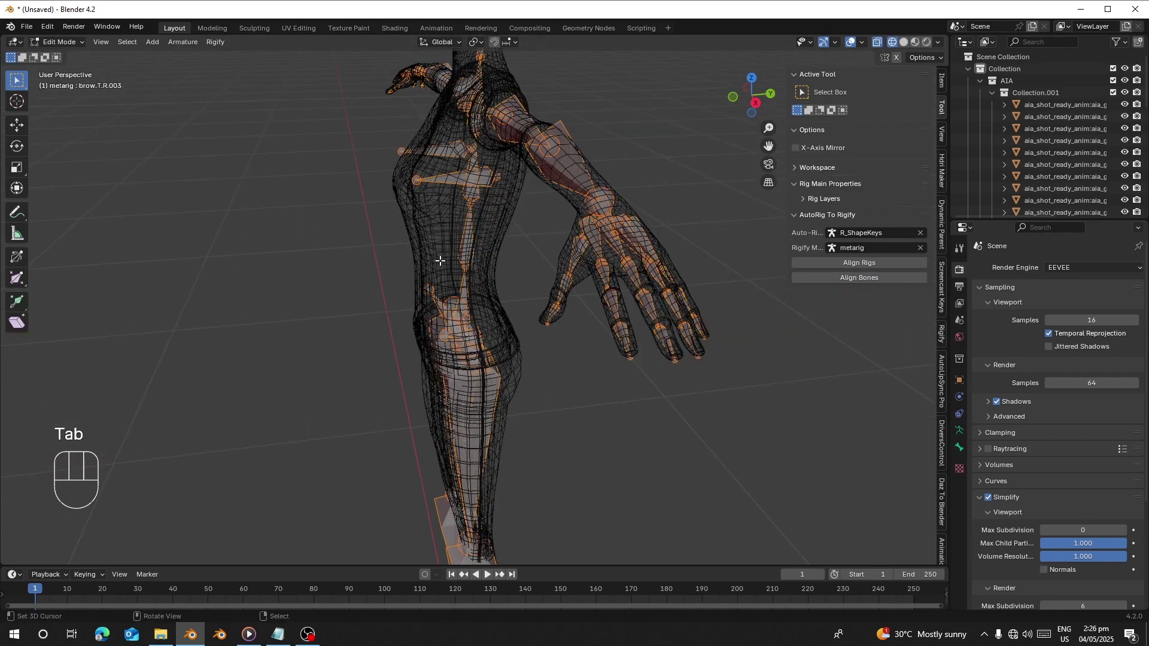
pyautogui.keyDown('shift'); pyautogui.moveTo(439, 197); pyautogui.dragTo(736, 140, button='middle'); pyautogui.keyUp('shift')
pyautogui.click(413, 244)
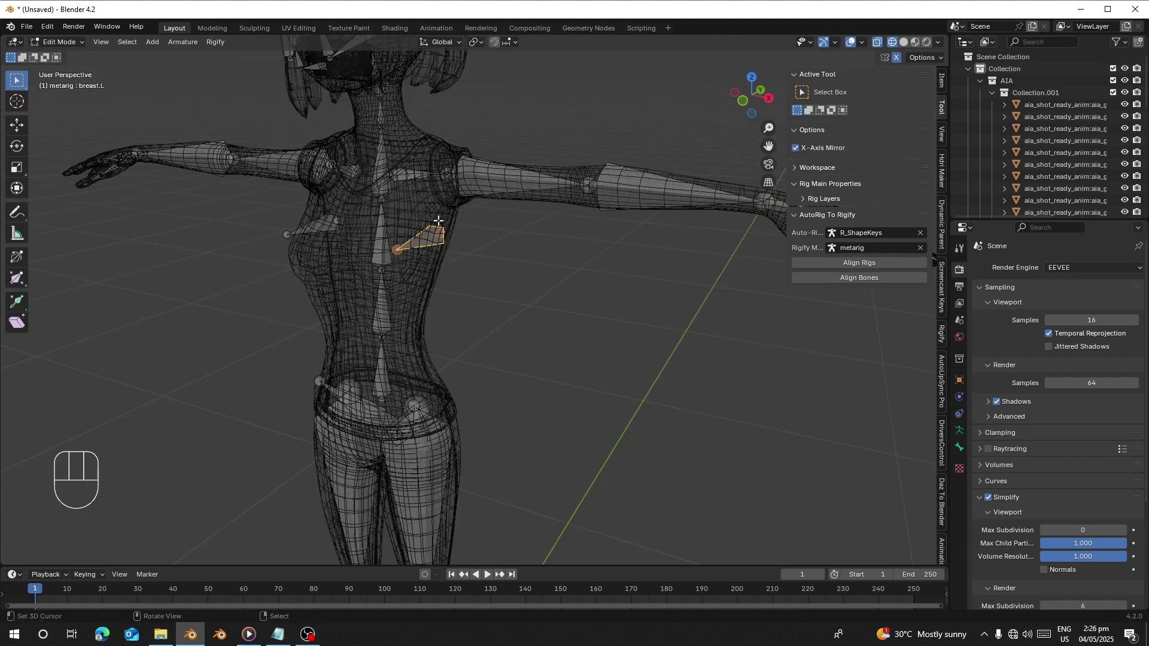
pyautogui.press('g')
pyautogui.click(417, 239)
pyautogui.moveTo(417, 239); pyautogui.dragTo(392, 311, button='middle')
pyautogui.press('g')
pyautogui.click(407, 260)
# Step: Examine how the metarig's arm, hand and finger bones fit inside the character's wireframe mesh
pyautogui.scroll(-2, 407, 260)
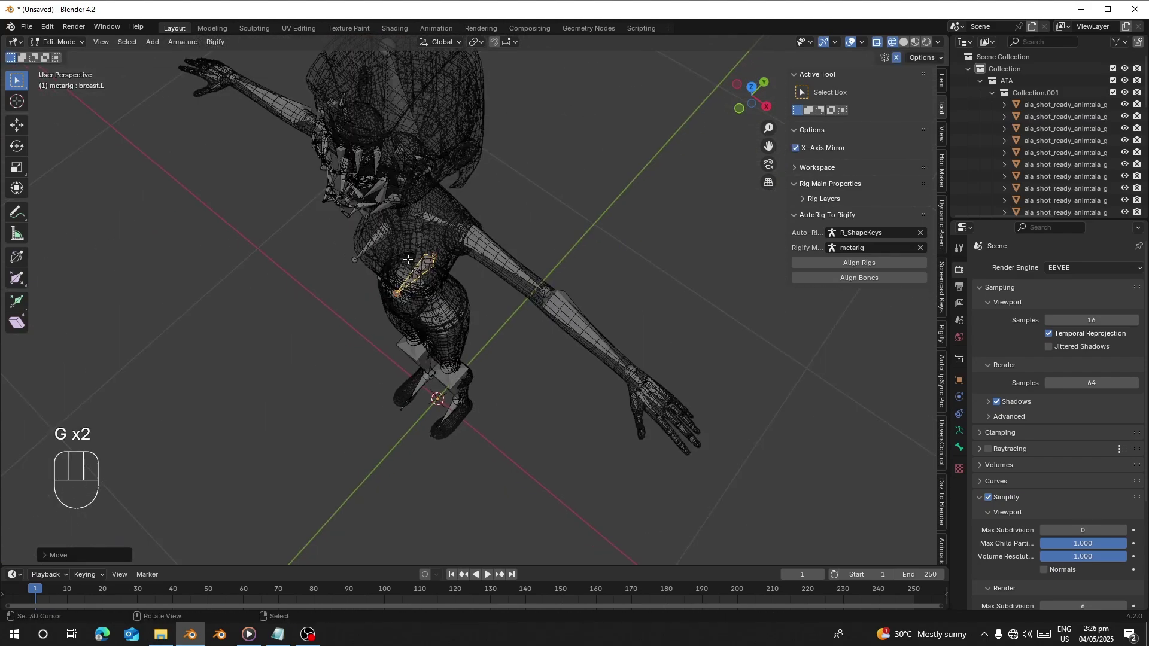
pyautogui.moveTo(408, 260); pyautogui.dragTo(408, 179, button='middle')
pyautogui.keyDown('shift'); pyautogui.moveTo(407, 180); pyautogui.dragTo(359, 221, button='middle'); pyautogui.keyUp('shift')
pyautogui.moveTo(359, 221); pyautogui.dragTo(467, 161, button='middle')
pyautogui.scroll(1, 411, 210)
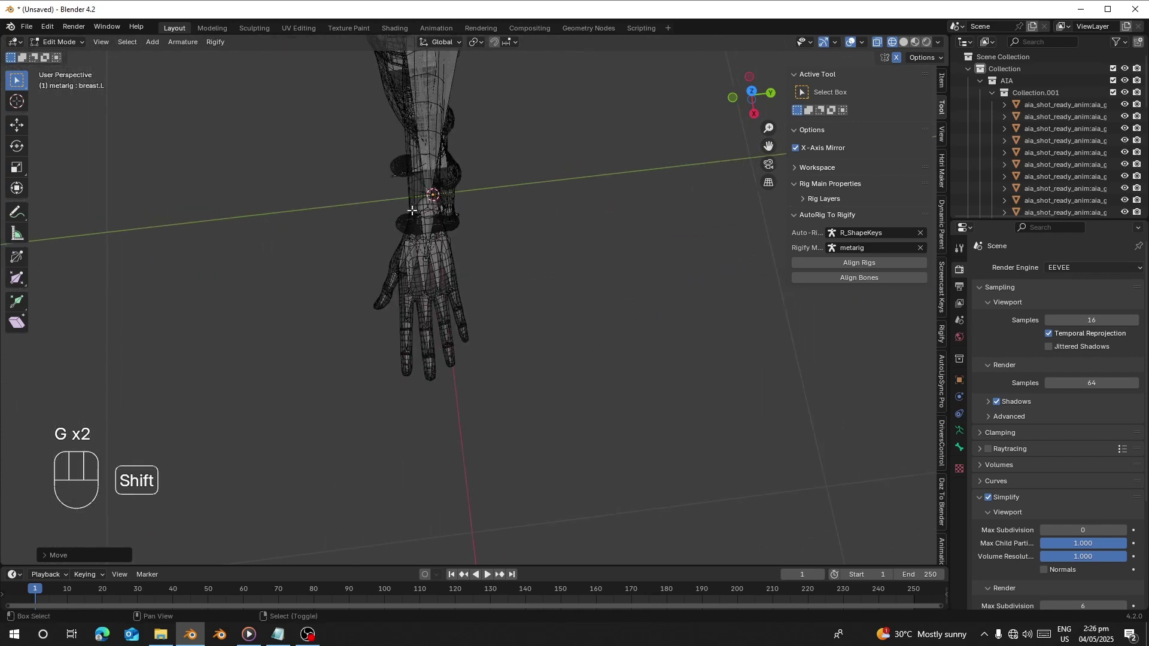
pyautogui.moveTo(411, 211); pyautogui.dragTo(490, 205, button='middle')
pyautogui.scroll(3, 430, 213)
pyautogui.keyDown('shift'); pyautogui.moveTo(700, 101); pyautogui.dragTo(294, 395, button='middle'); pyautogui.keyUp('shift')
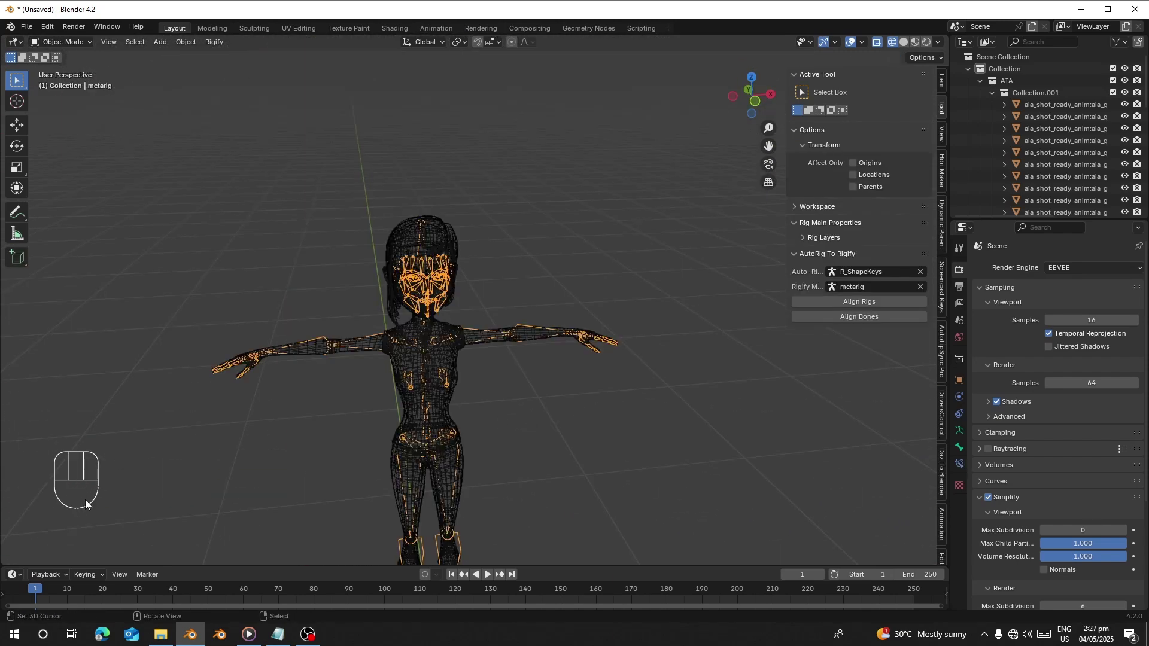